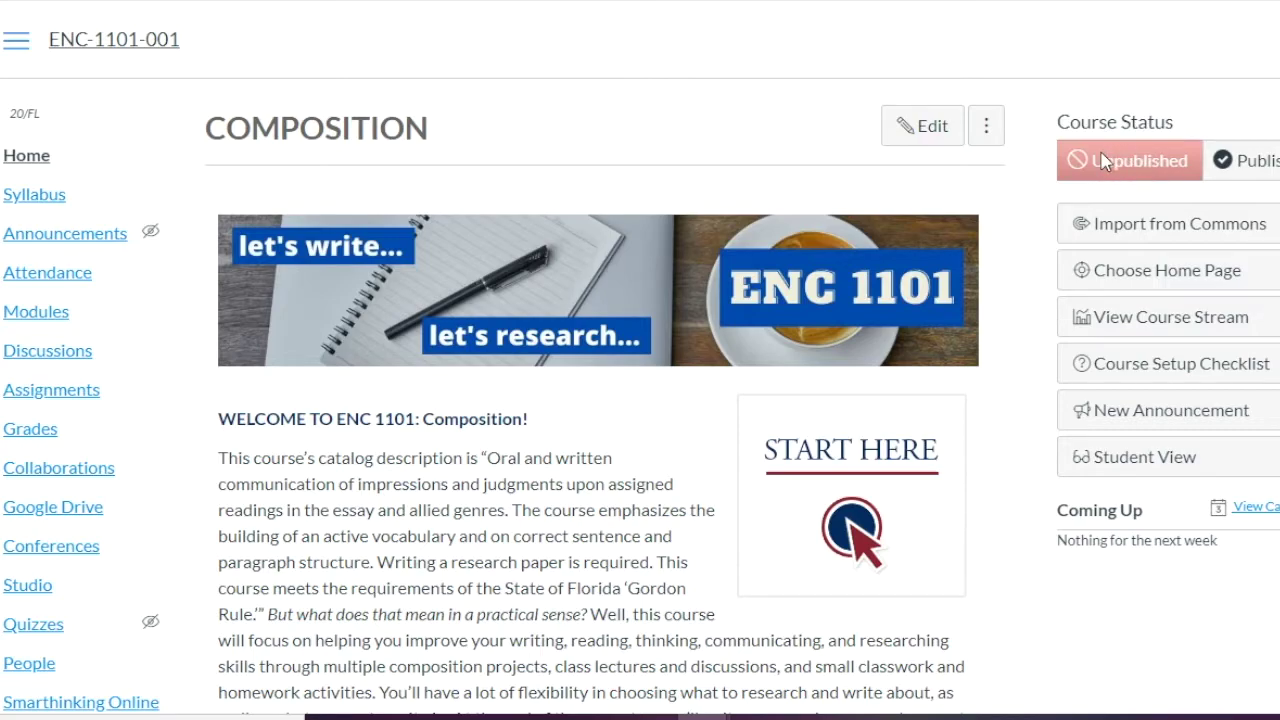
Step: In course Settings, move Announcements above Syllabus in the course navigation
{"action": "scroll", "coordinate": [370, 550], "scroll_direction": "down", "scroll_amount": 4}
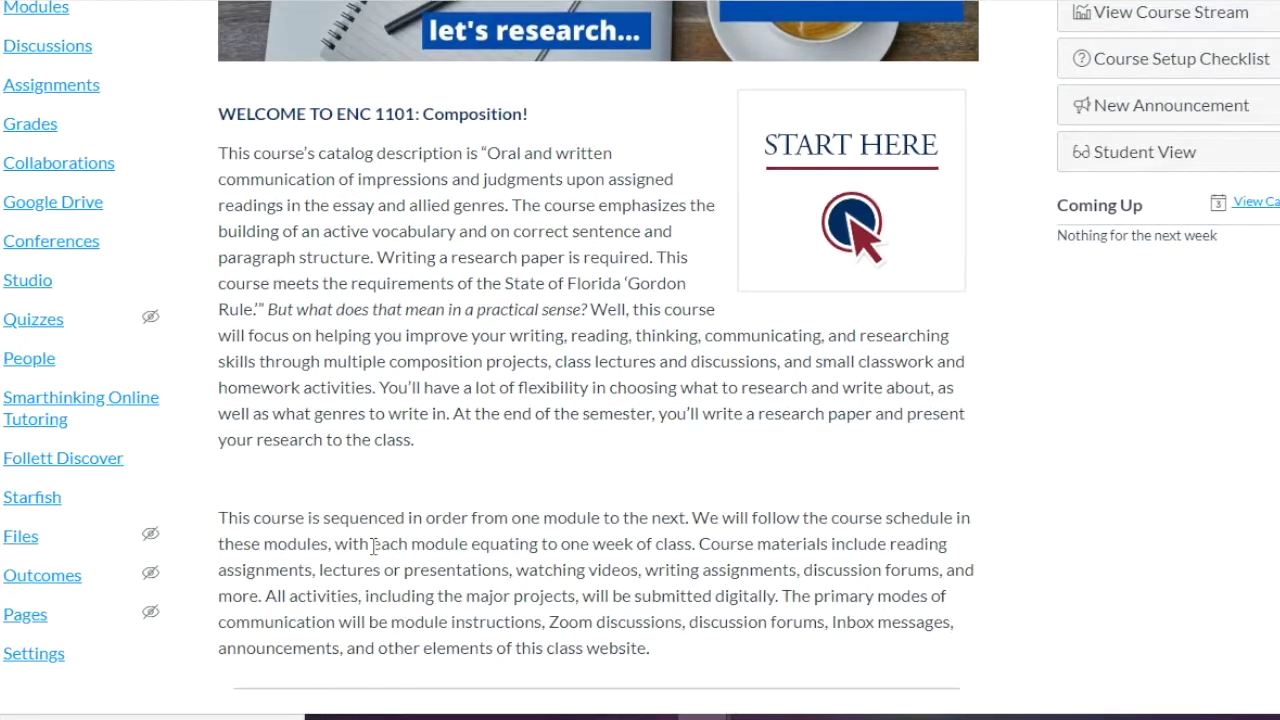
{"action": "left_click", "coordinate": [40, 580]}
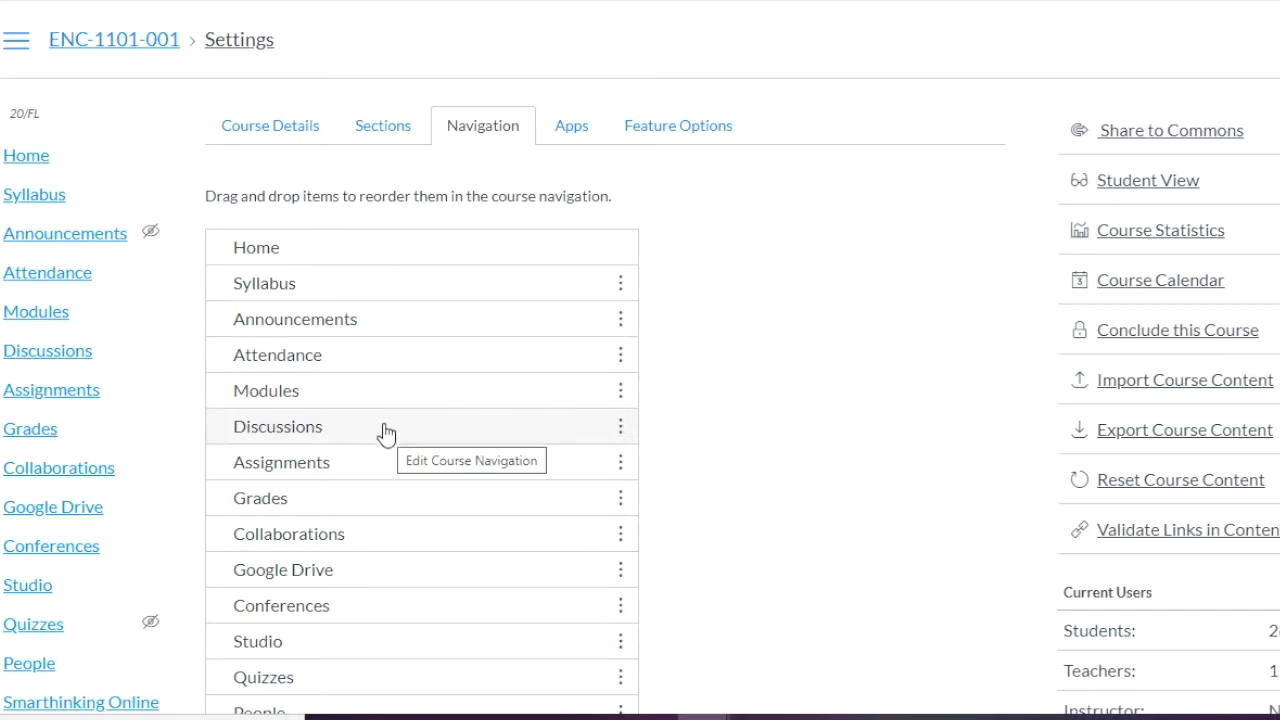
{"action": "left_click_drag", "start_coordinate": [386, 333], "coordinate": [383, 293]}
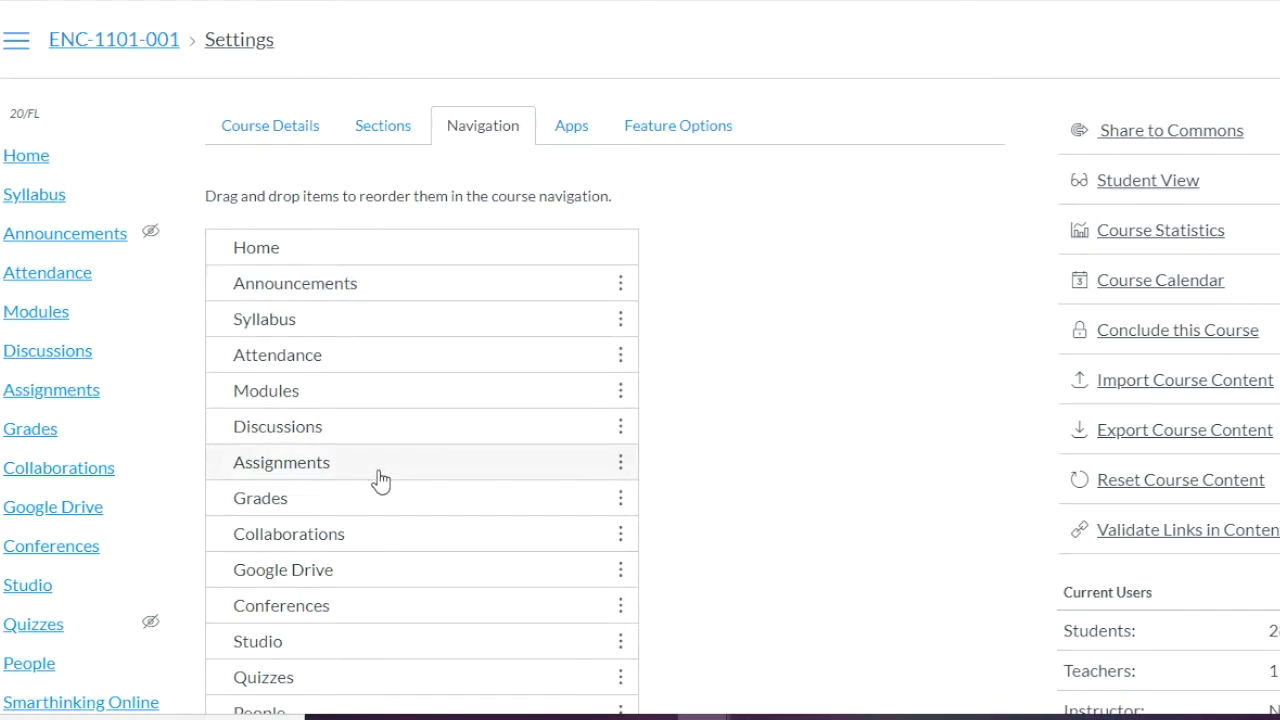
Step: Hide Quizzes from students, save the navigation, and return to the course Home page
{"action": "scroll", "coordinate": [380, 481], "scroll_direction": "down", "scroll_amount": 5}
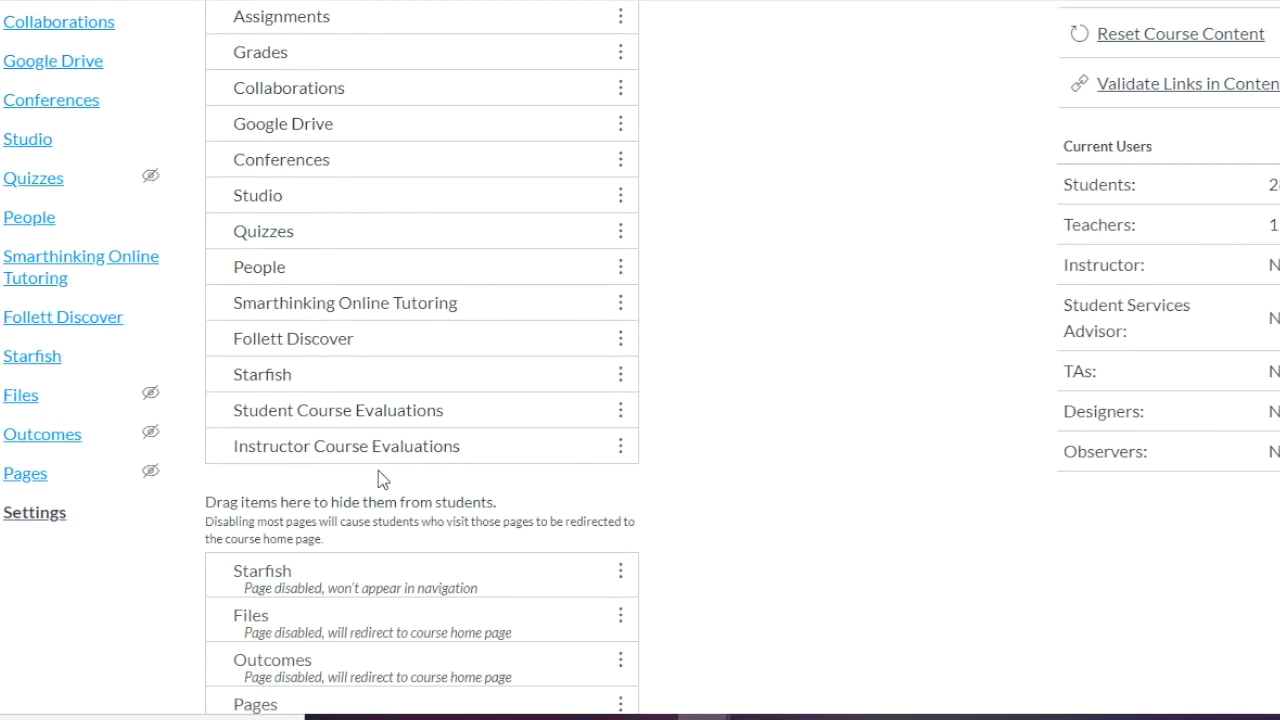
{"action": "scroll", "coordinate": [420, 451], "scroll_direction": "down", "scroll_amount": 1}
{"action": "left_click_drag", "start_coordinate": [285, 133], "coordinate": [296, 465]}
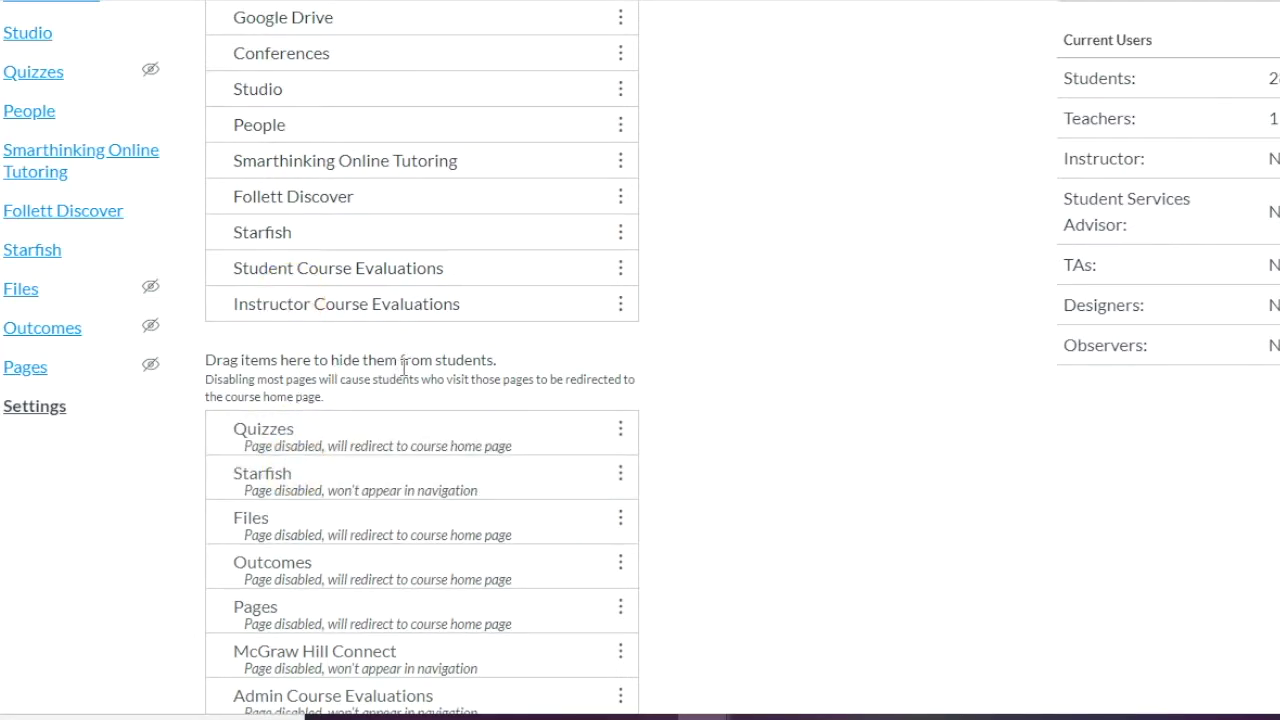
{"action": "scroll", "coordinate": [283, 506], "scroll_direction": "down", "scroll_amount": 3}
{"action": "left_click", "coordinate": [226, 650]}
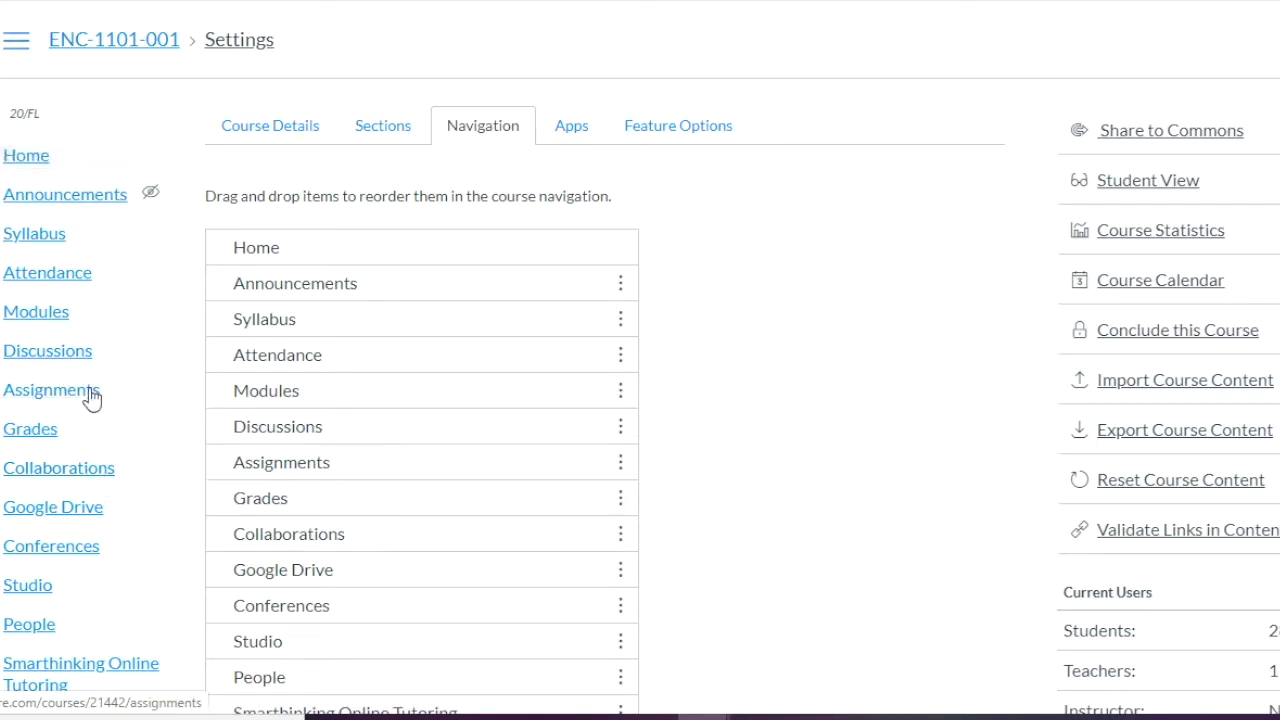
{"action": "left_click", "coordinate": [40, 162]}
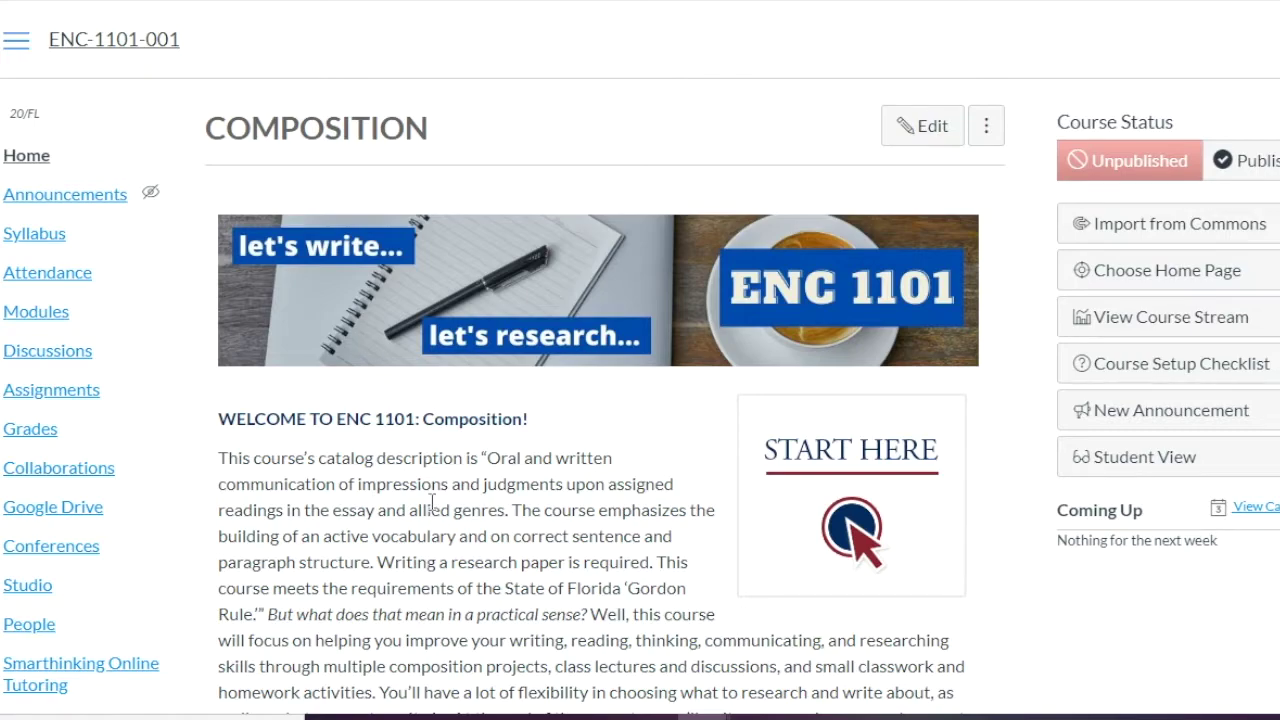
{"action": "scroll", "coordinate": [432, 503], "scroll_direction": "down", "scroll_amount": 1}
{"action": "scroll", "coordinate": [432, 503], "scroll_direction": "down", "scroll_amount": 1}
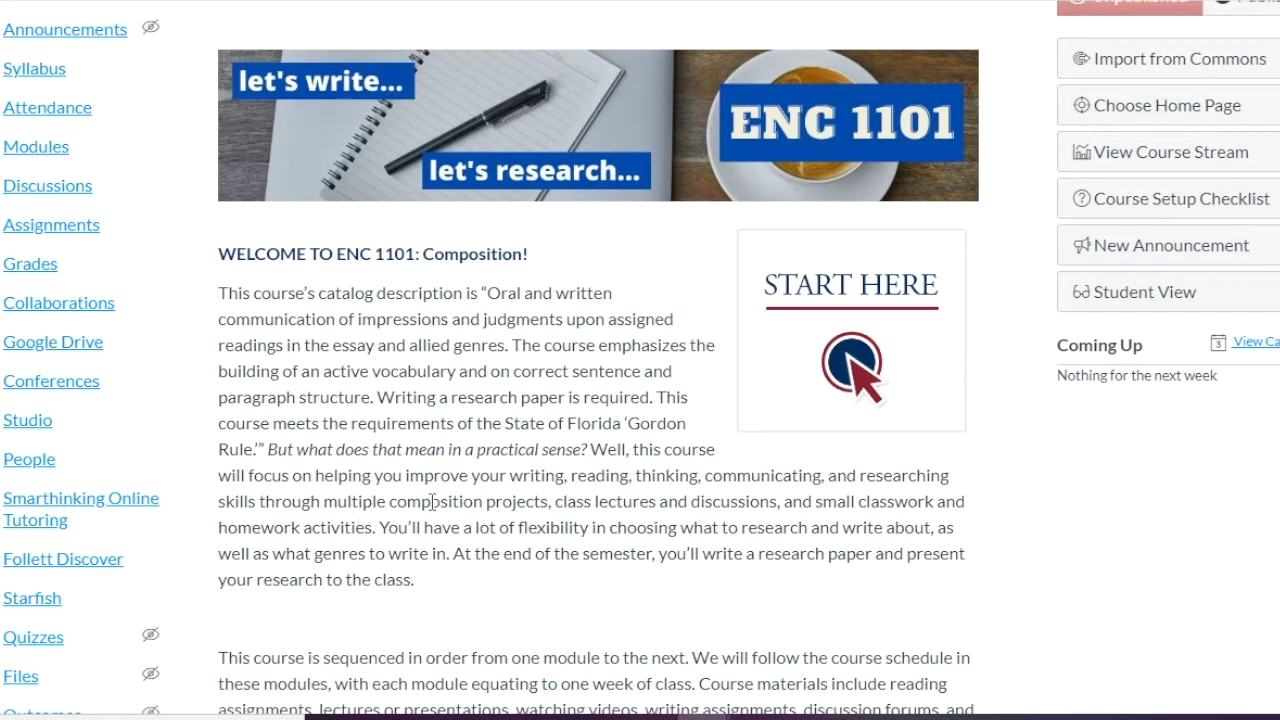
{"action": "scroll", "coordinate": [432, 503], "scroll_direction": "up", "scroll_amount": 2}
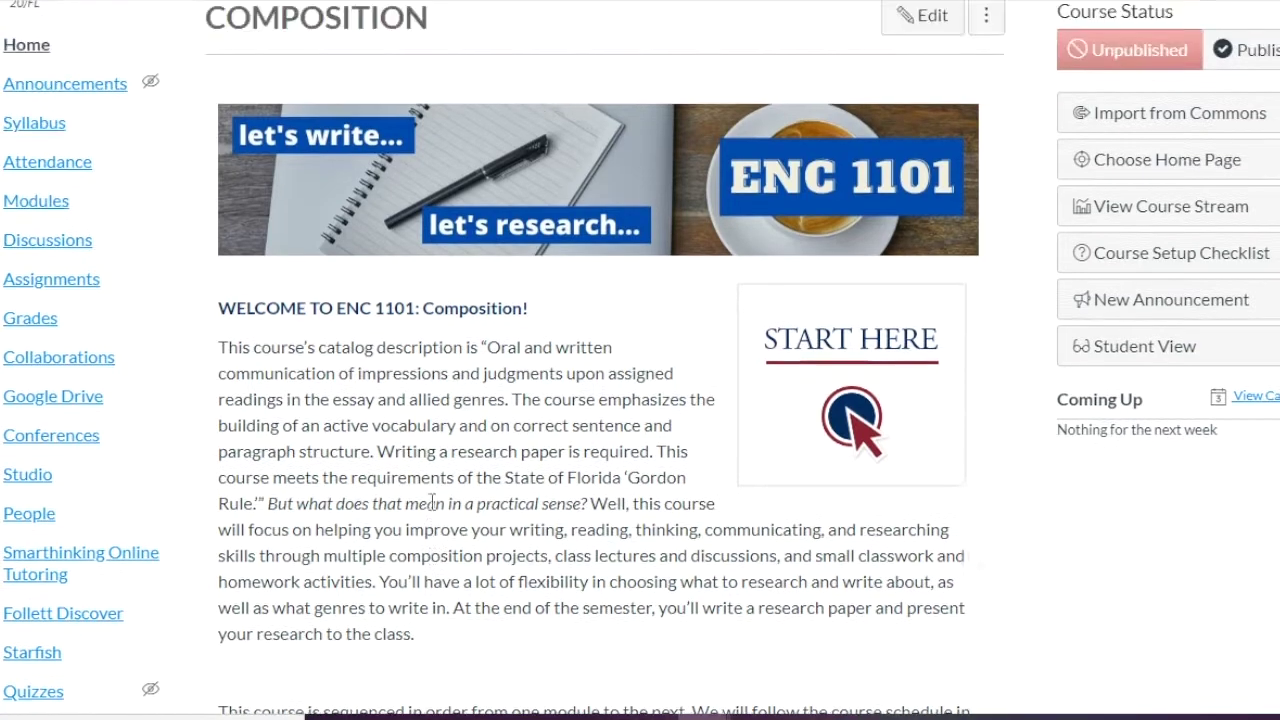
{"action": "scroll", "coordinate": [432, 508], "scroll_direction": "down", "scroll_amount": 1}
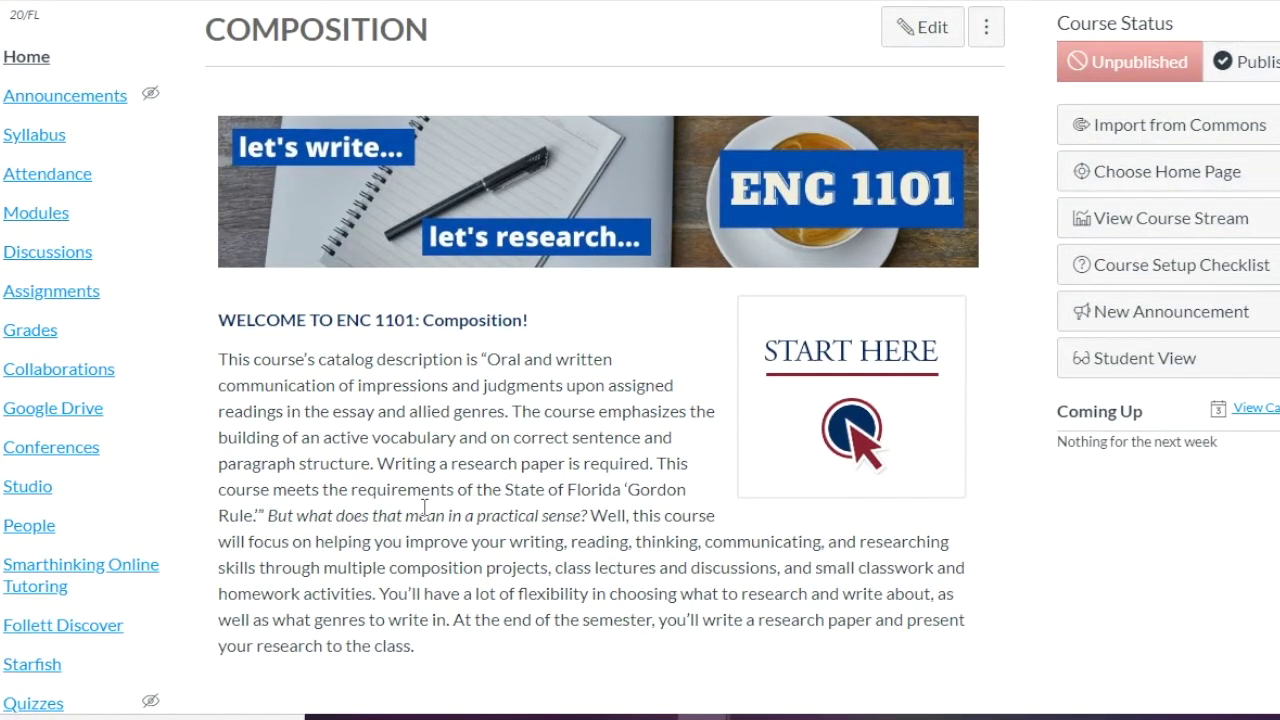
{"action": "scroll", "coordinate": [428, 512], "scroll_direction": "down", "scroll_amount": 1}
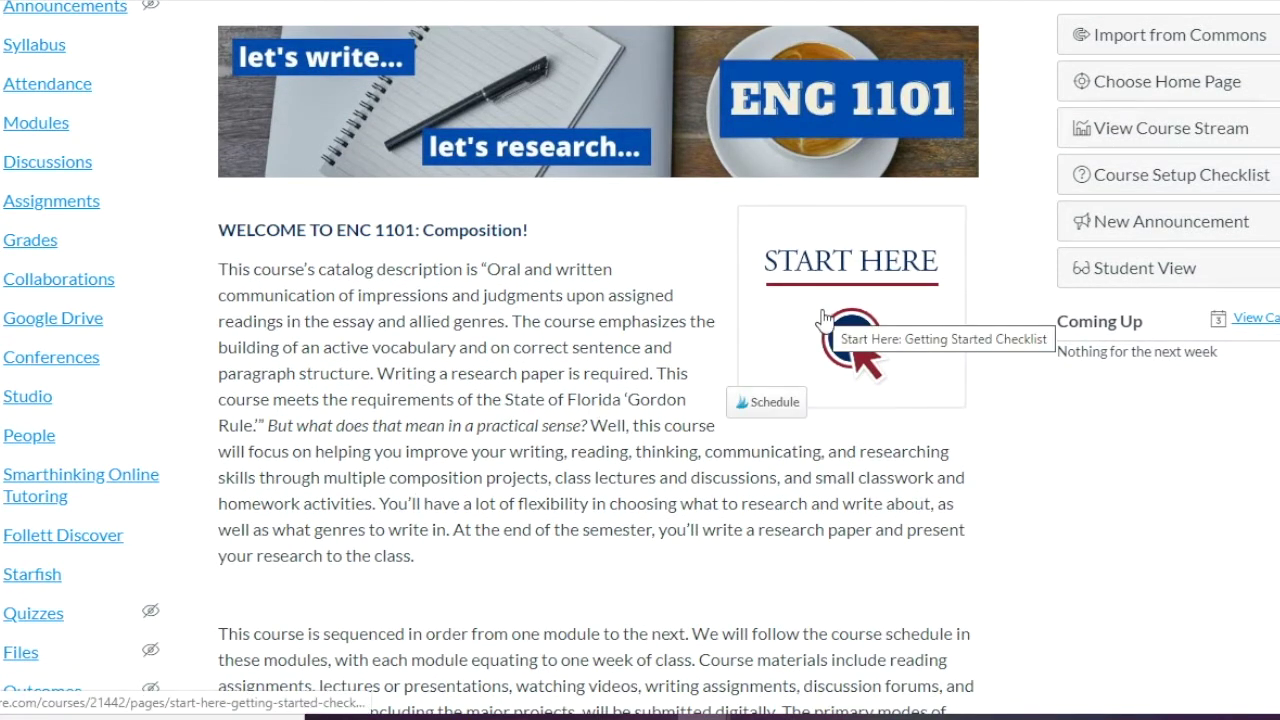
{"action": "scroll", "coordinate": [443, 429], "scroll_direction": "down", "scroll_amount": 4}
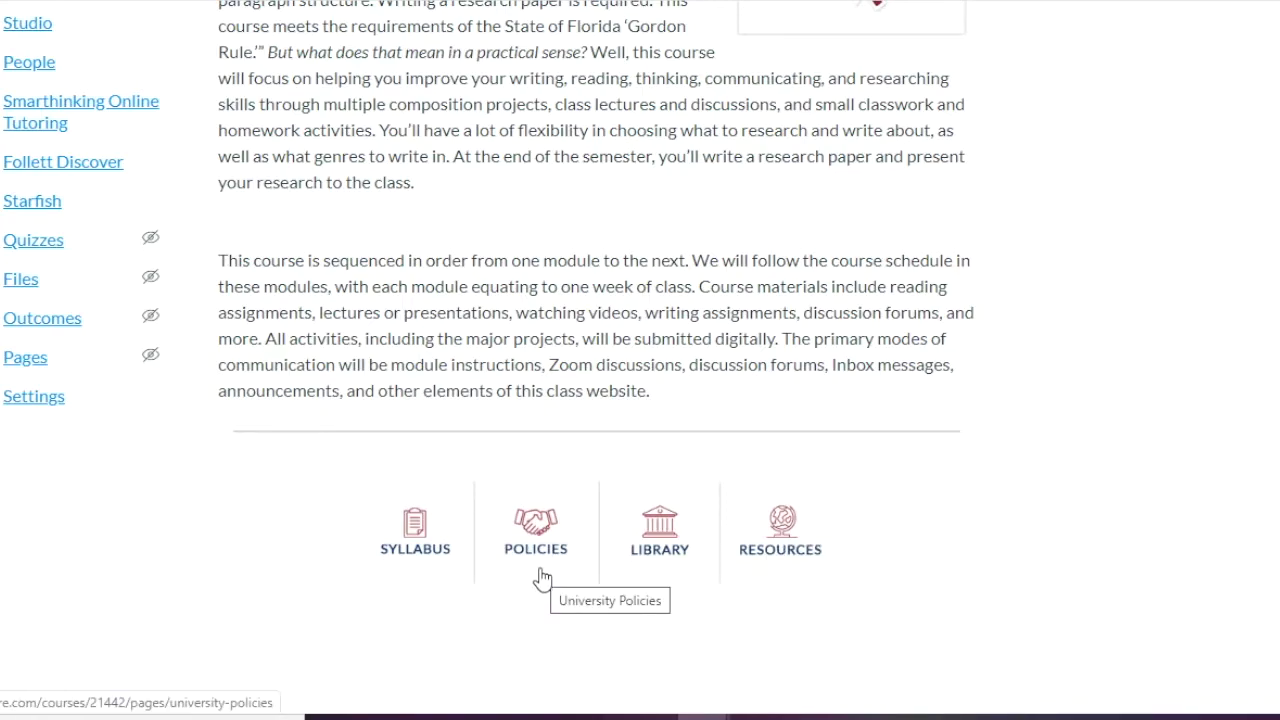
{"action": "scroll", "coordinate": [343, 303], "scroll_direction": "up", "scroll_amount": 5}
{"action": "scroll", "coordinate": [343, 311], "scroll_direction": "up", "scroll_amount": 1}
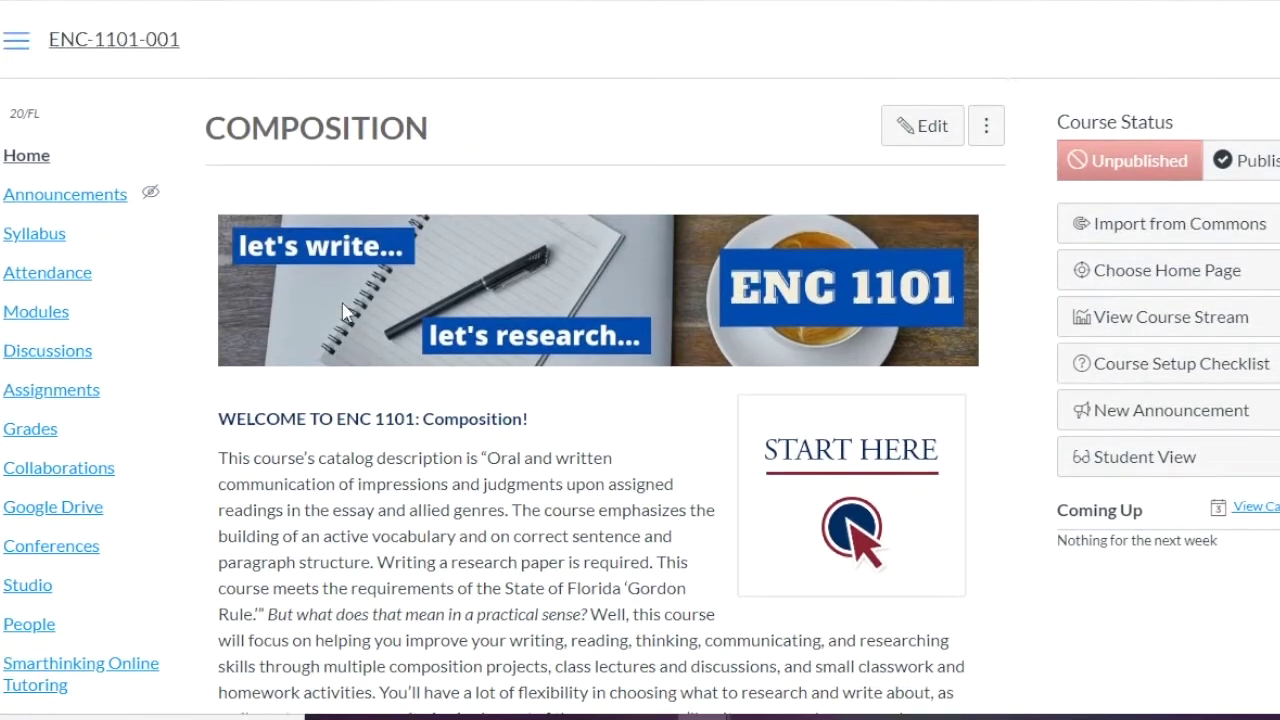
{"action": "scroll", "coordinate": [343, 311], "scroll_direction": "down", "scroll_amount": 4}
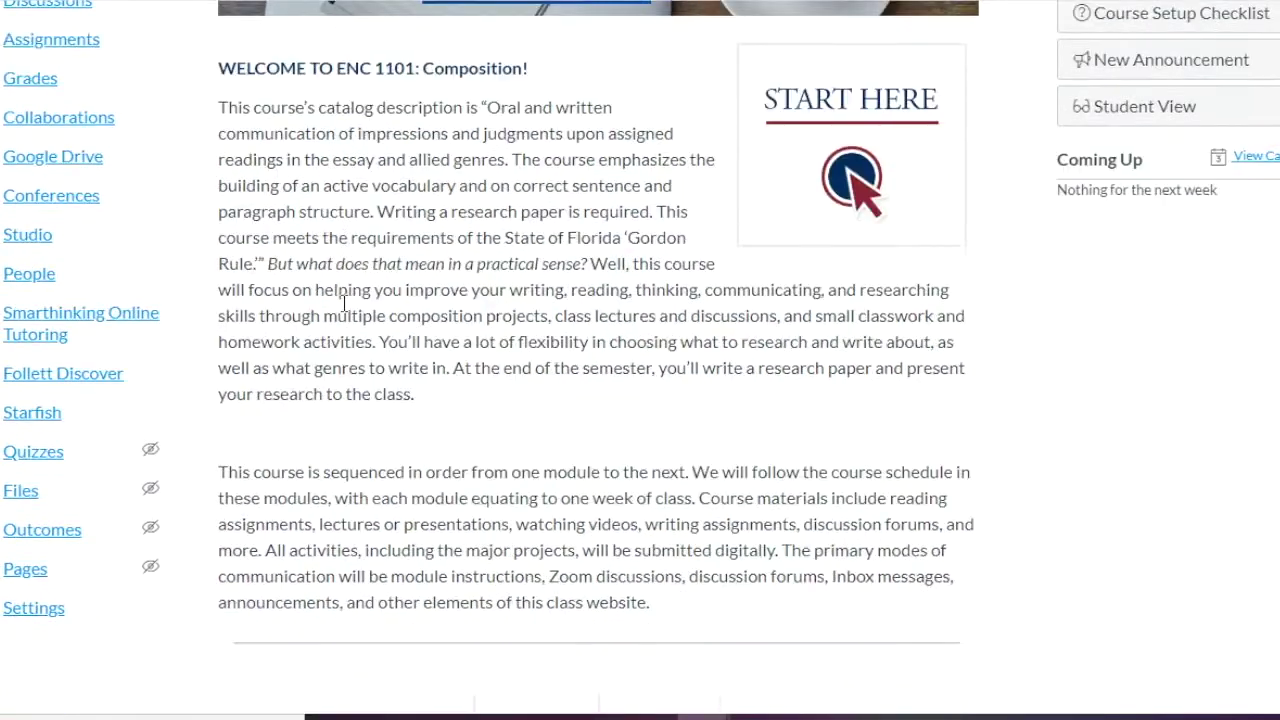
{"action": "left_click", "coordinate": [23, 490]}
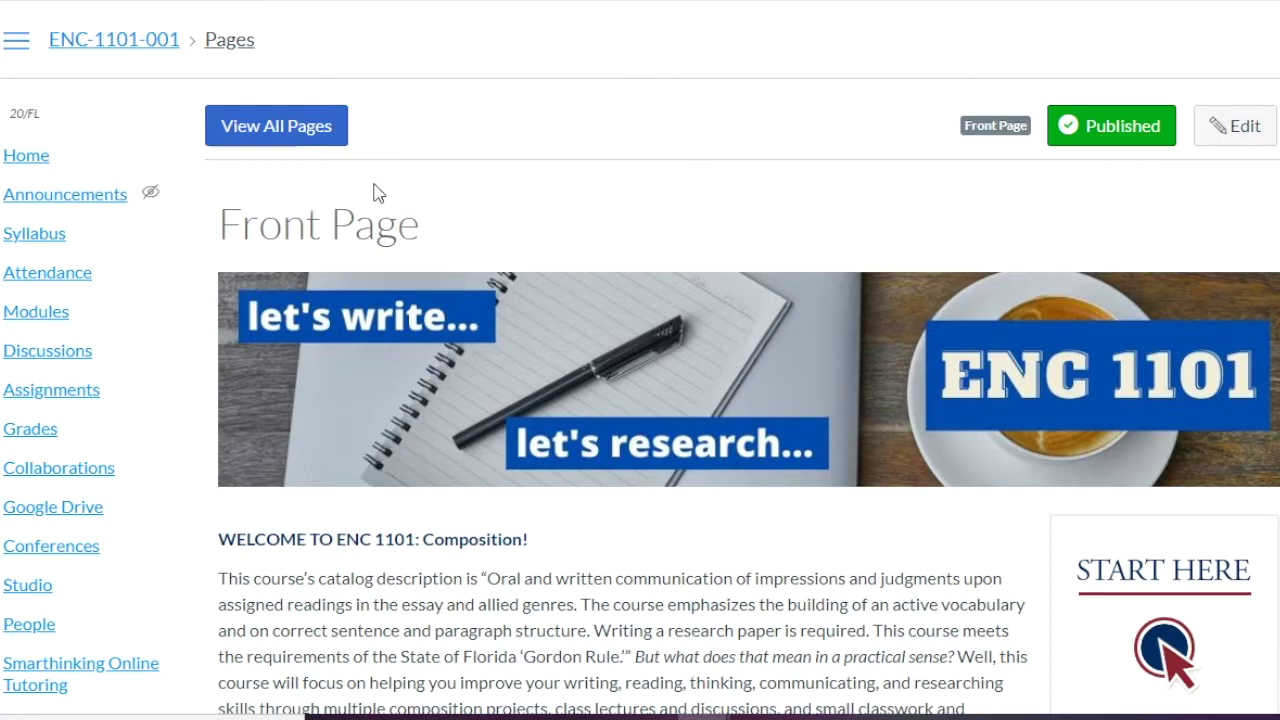
Step: Open View All Pages to list Banners, Front Page, the Module overview, lecture and summary pages
{"action": "left_click", "coordinate": [263, 130]}
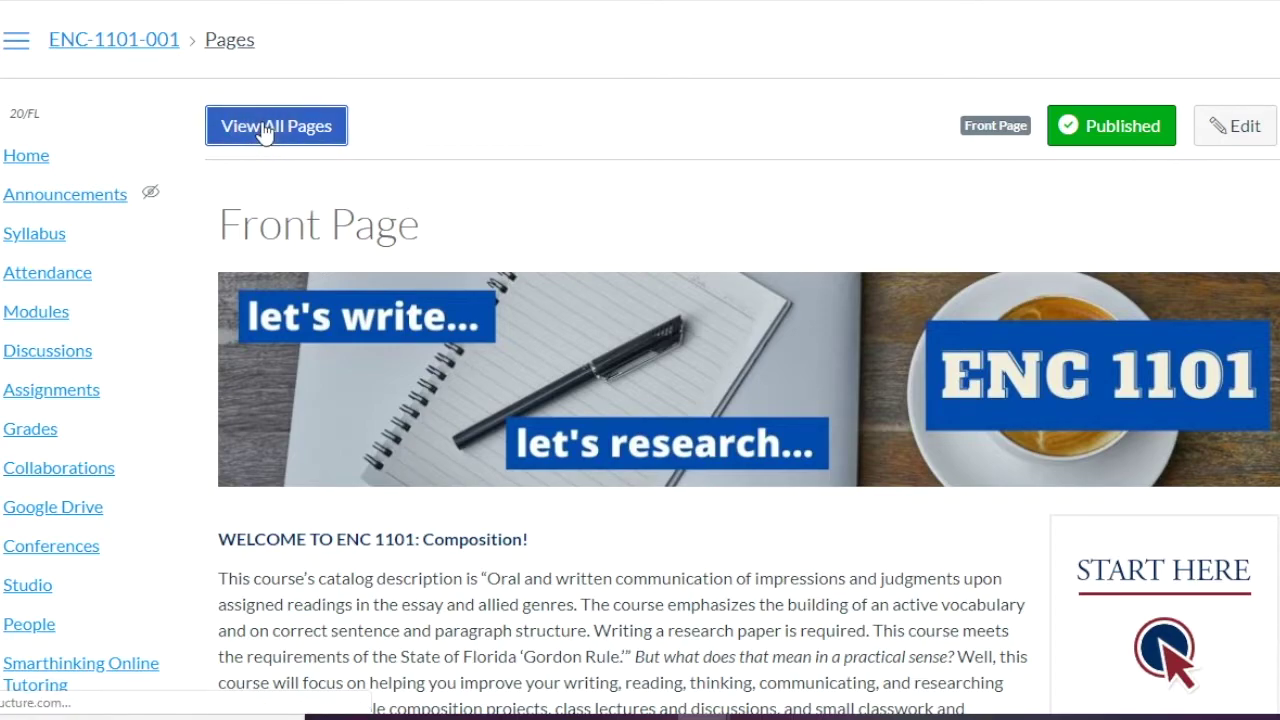
{"action": "scroll", "coordinate": [658, 516], "scroll_direction": "down", "scroll_amount": 2}
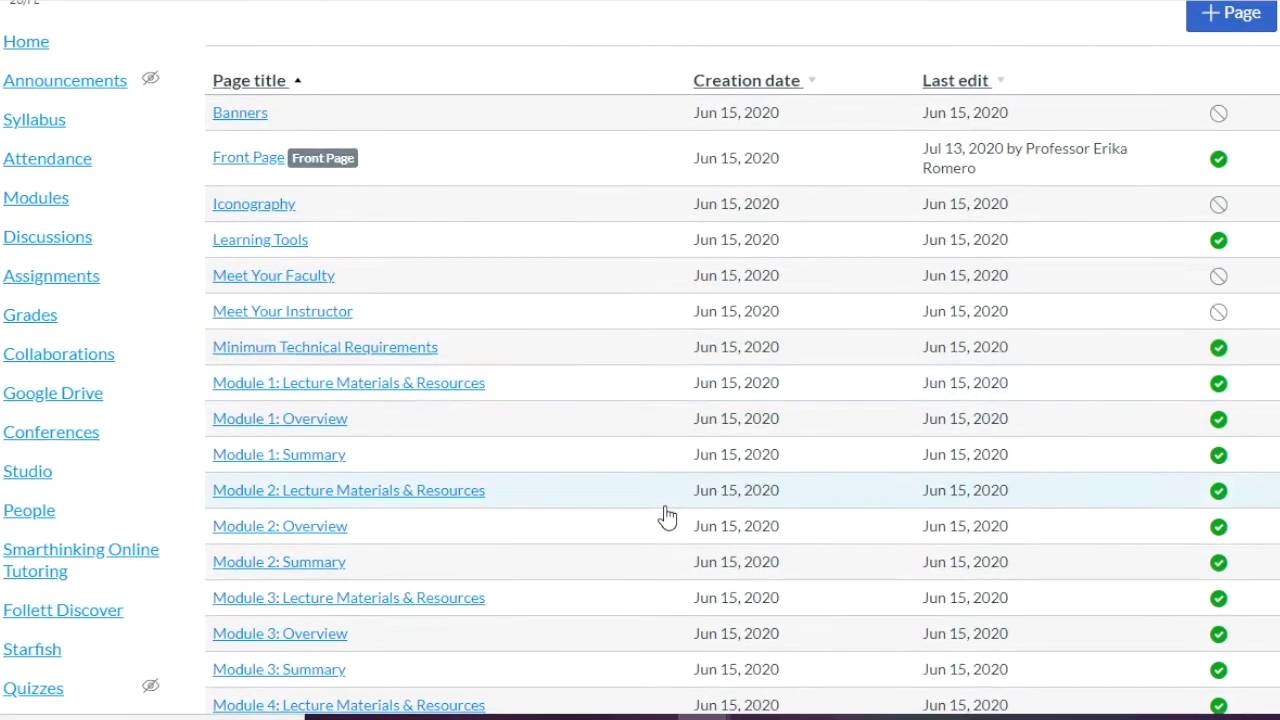
{"action": "scroll", "coordinate": [667, 516], "scroll_direction": "up", "scroll_amount": 2}
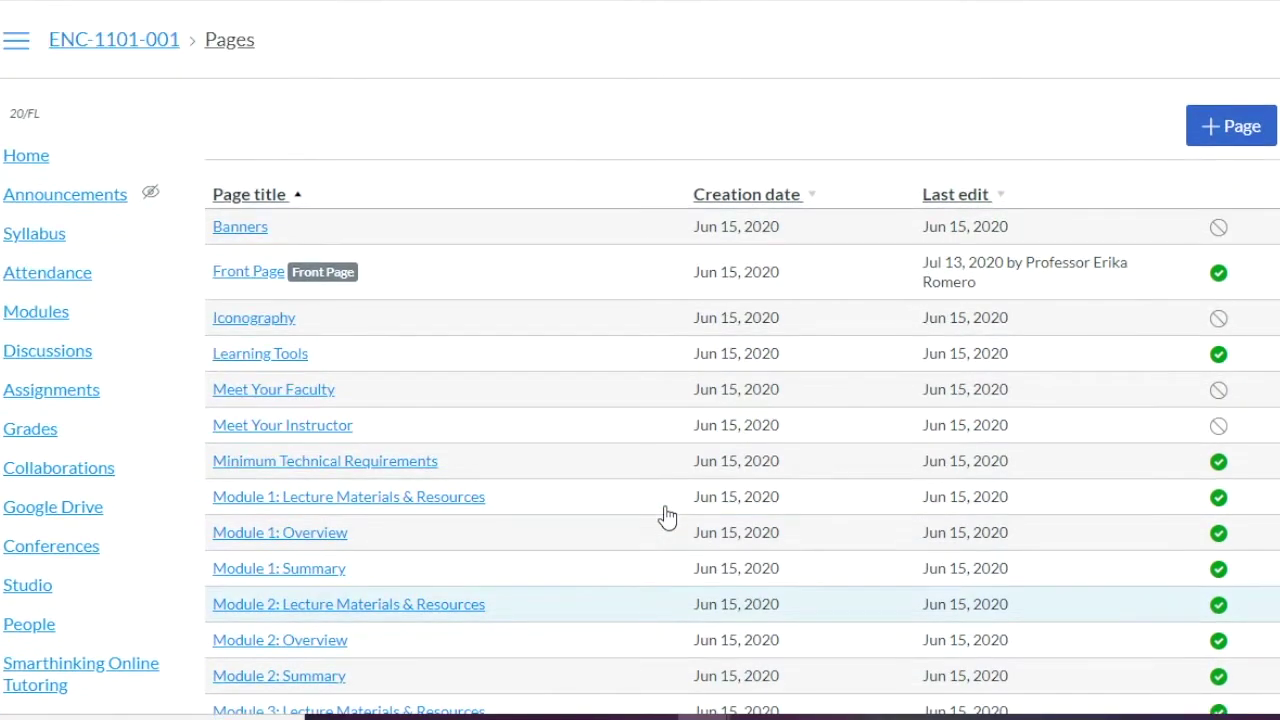
Step: Start a new page titled 'Module/Week 1' and place the cursor in its empty body
{"action": "left_click", "coordinate": [1237, 143]}
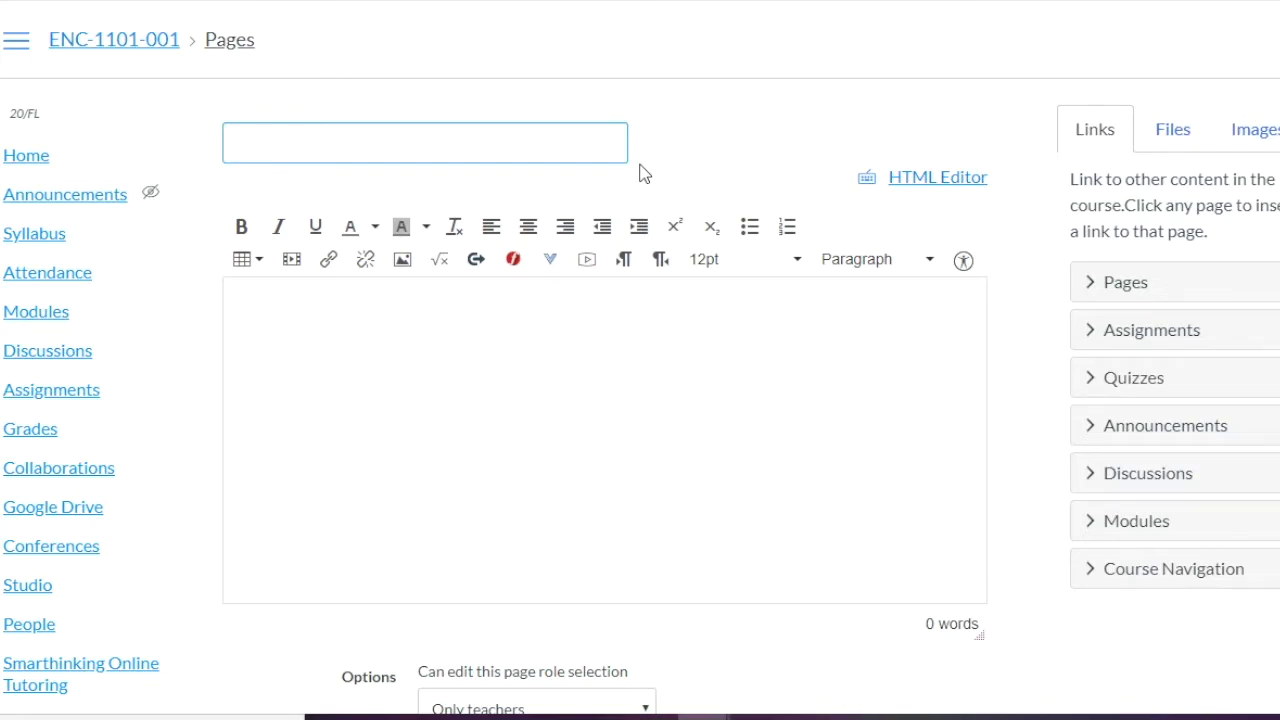
{"action": "type", "text": "Module/Week 1"}
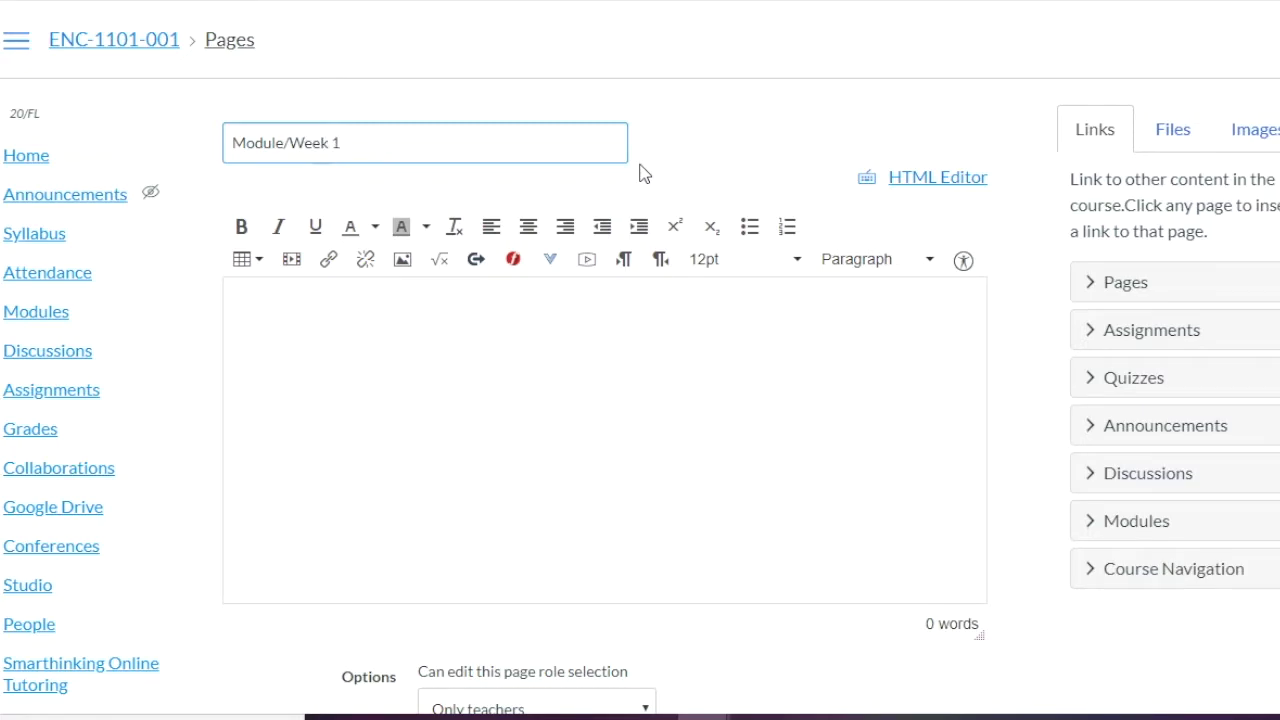
{"action": "left_click", "coordinate": [451, 397]}
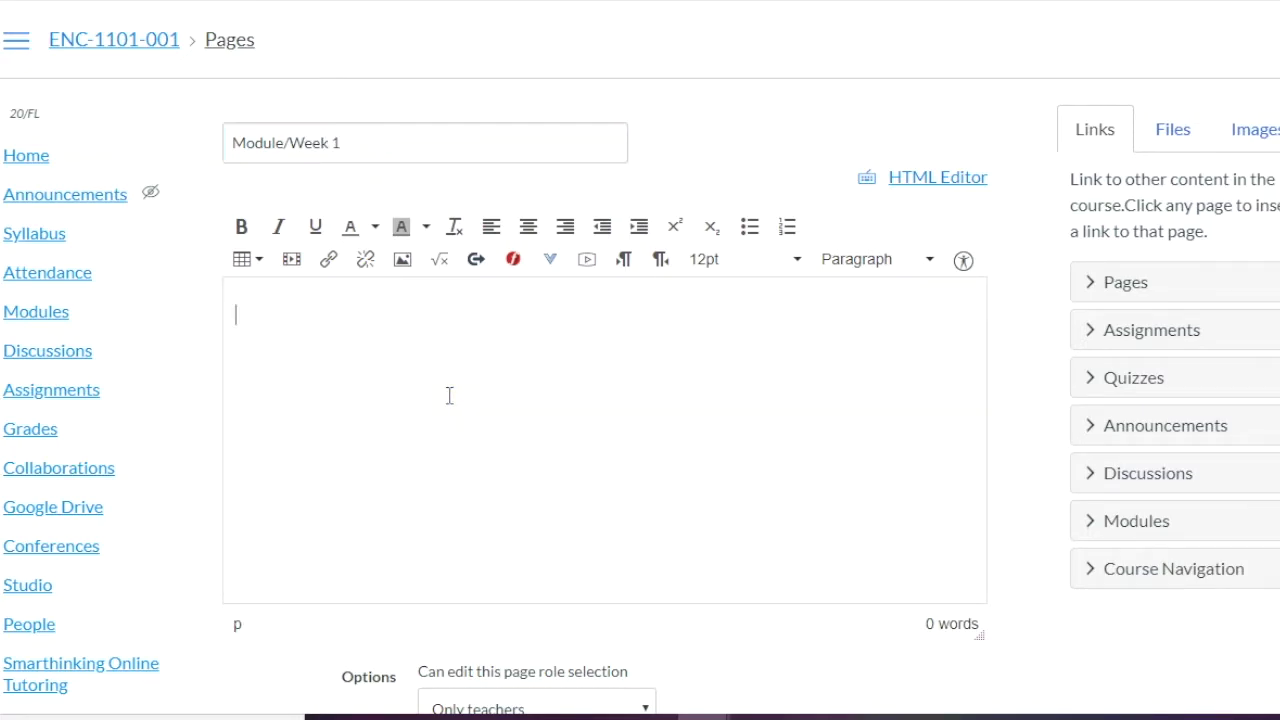
{"action": "scroll", "coordinate": [440, 415], "scroll_direction": "down", "scroll_amount": 2}
{"action": "scroll", "coordinate": [438, 410], "scroll_direction": "up", "scroll_amount": 1}
{"action": "scroll", "coordinate": [438, 410], "scroll_direction": "up", "scroll_amount": 2}
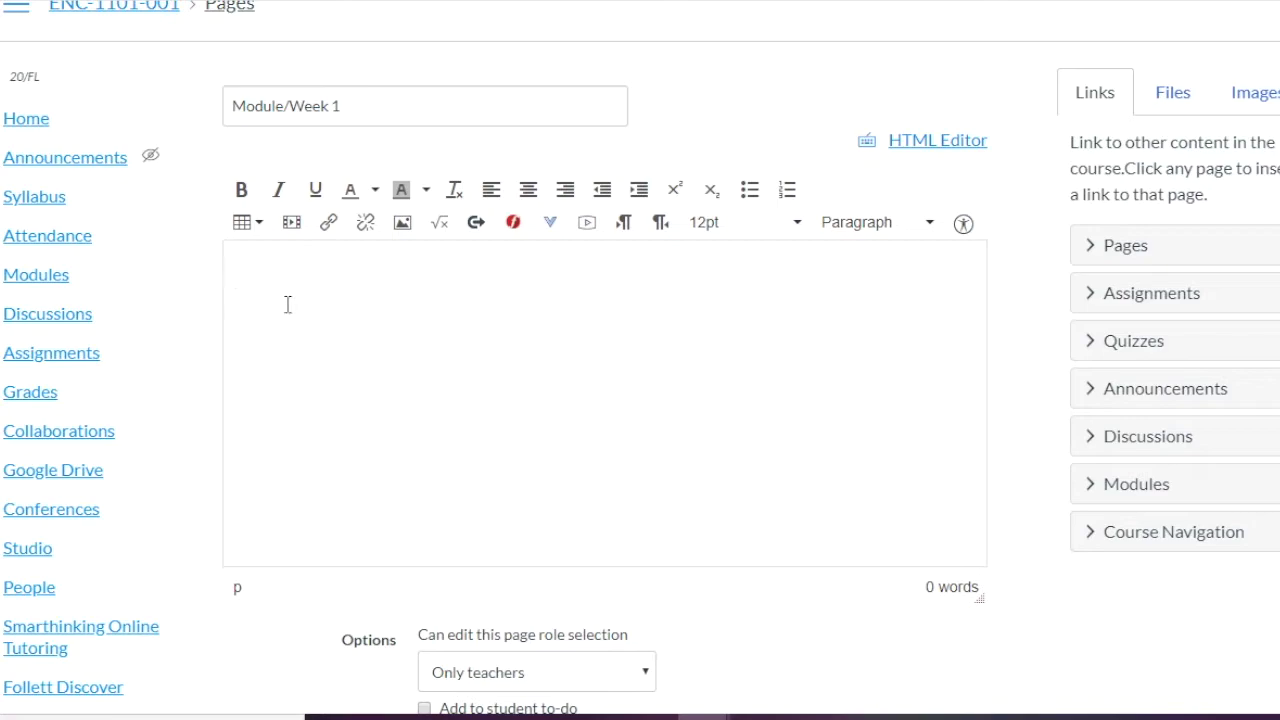
Step: Add a Header 2 'Week 1: Topic' heading, then the lines 'Tuesday, August 25th' and 'Classwork: Describe'
{"action": "left_click", "coordinate": [929, 226]}
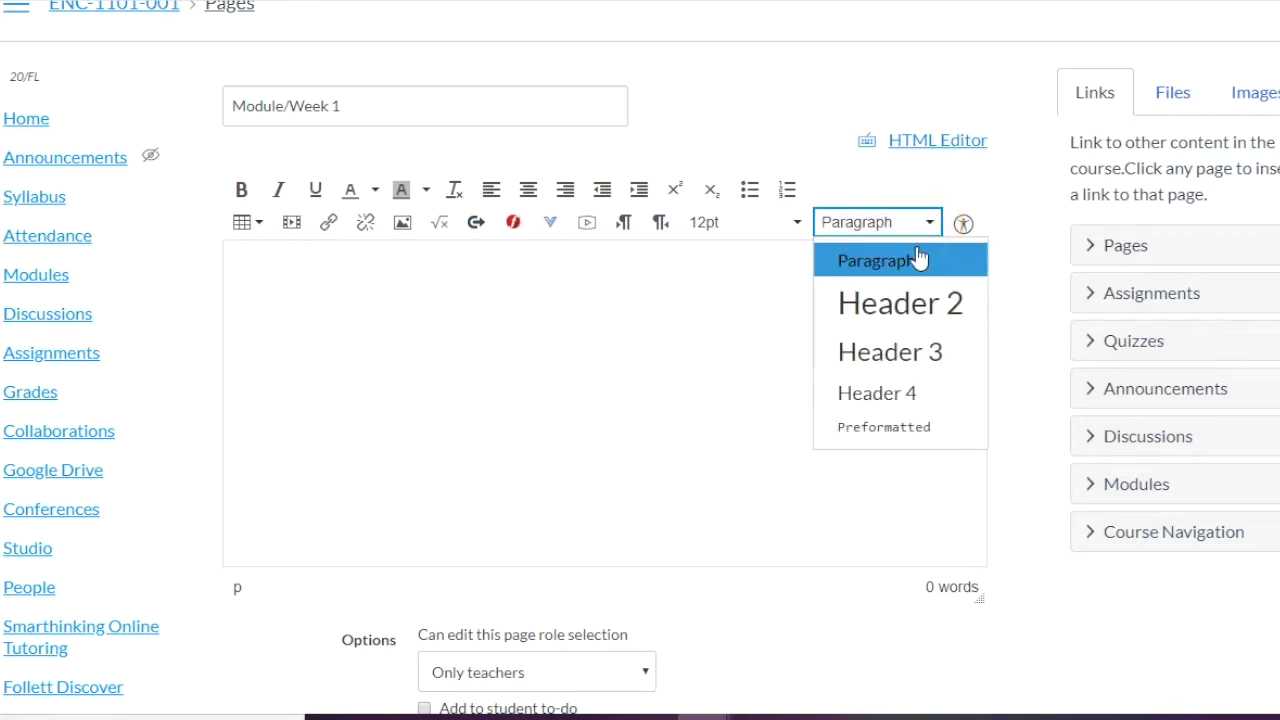
{"action": "left_click", "coordinate": [880, 305]}
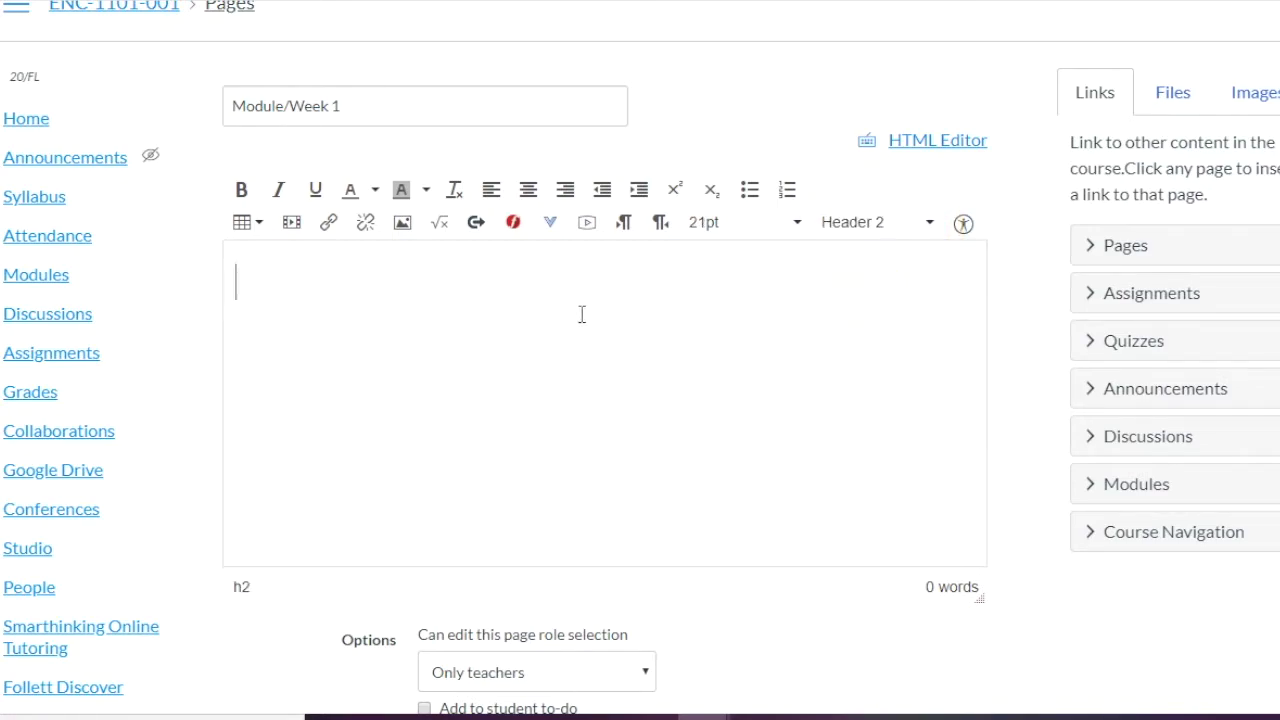
{"action": "type", "text": "Week "}
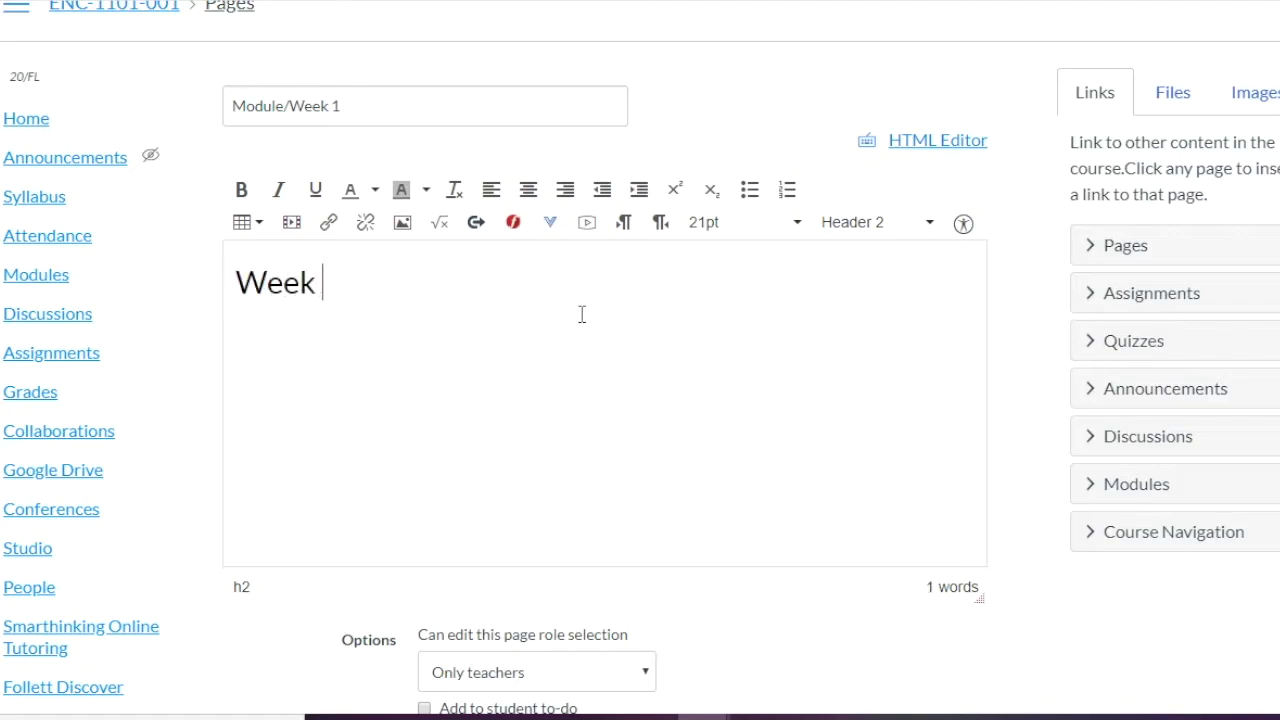
{"action": "type", "text": "1: Topic"}
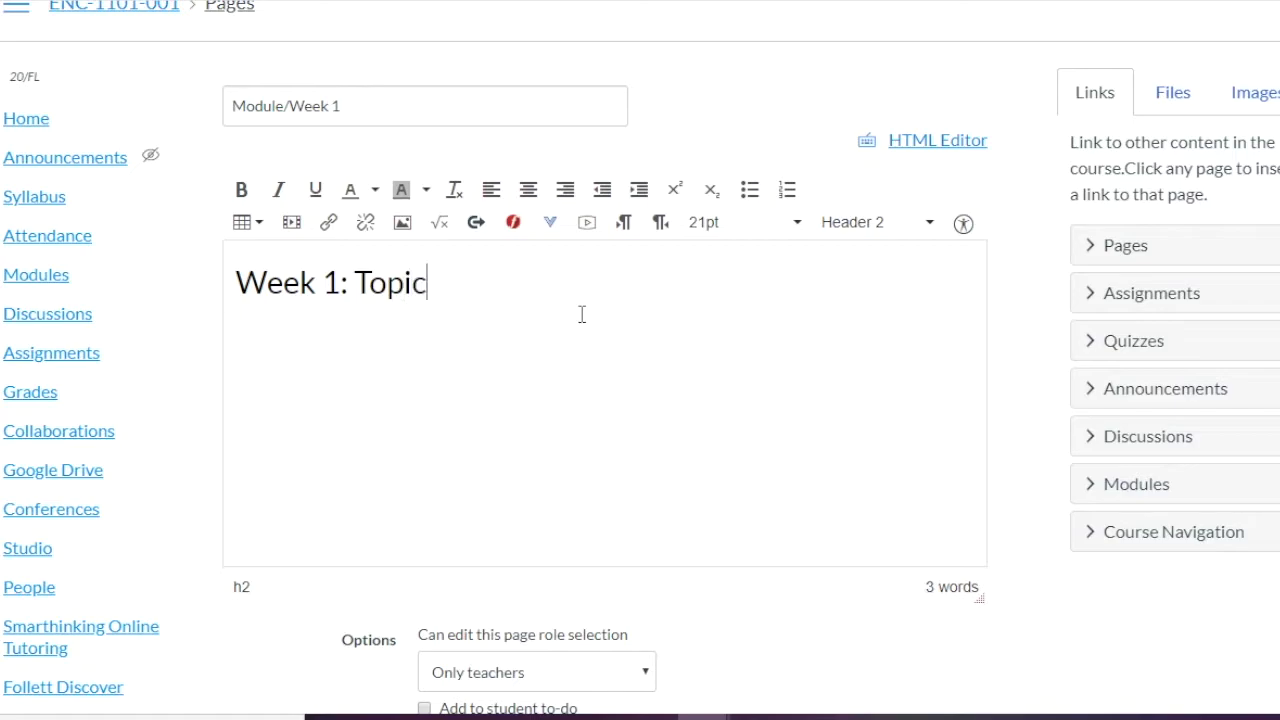
{"action": "key", "text": "Return"}
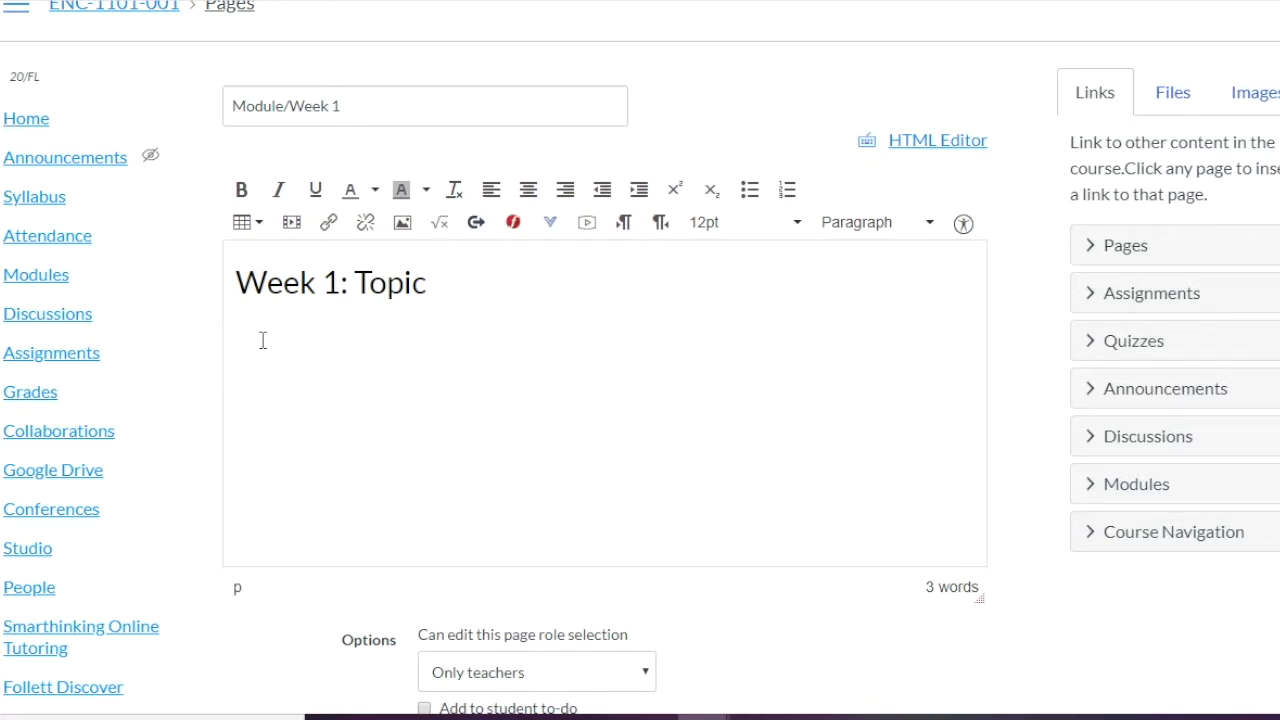
{"action": "type", "text": "Tuesday, August 25th "}
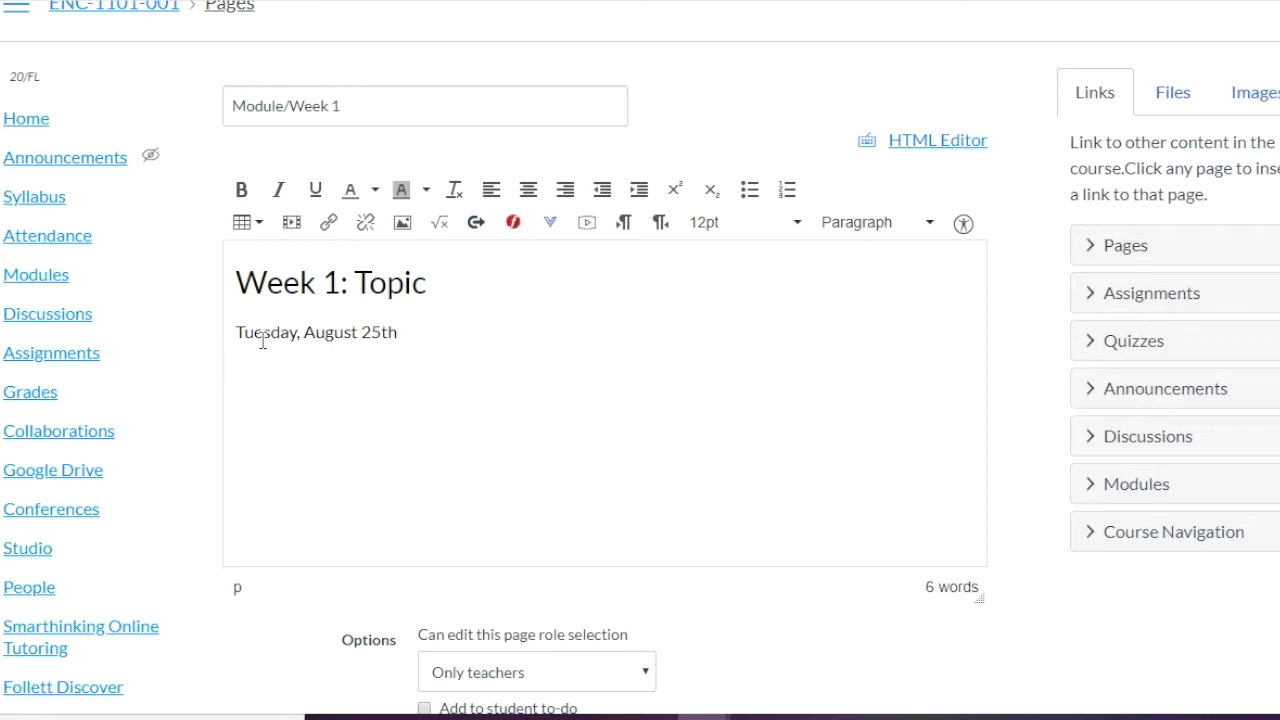
{"action": "type", "text": "Classwork: Describe"}
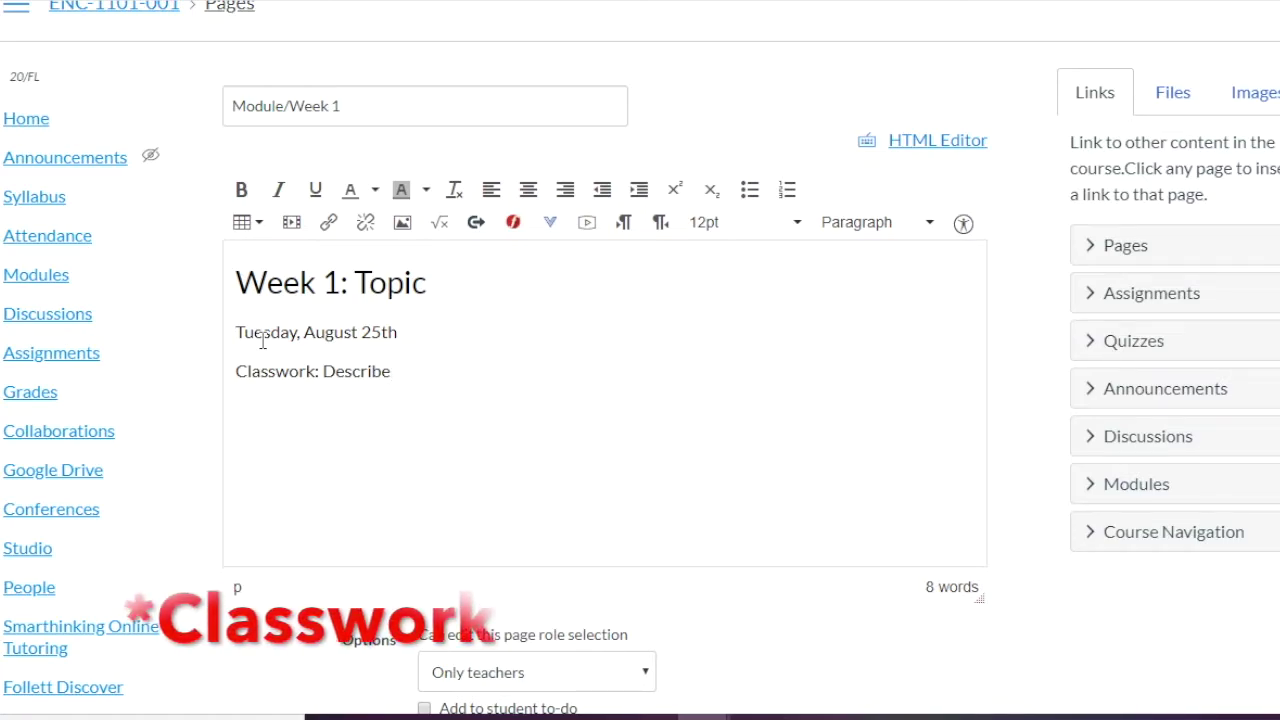
{"action": "key", "text": "Return"}
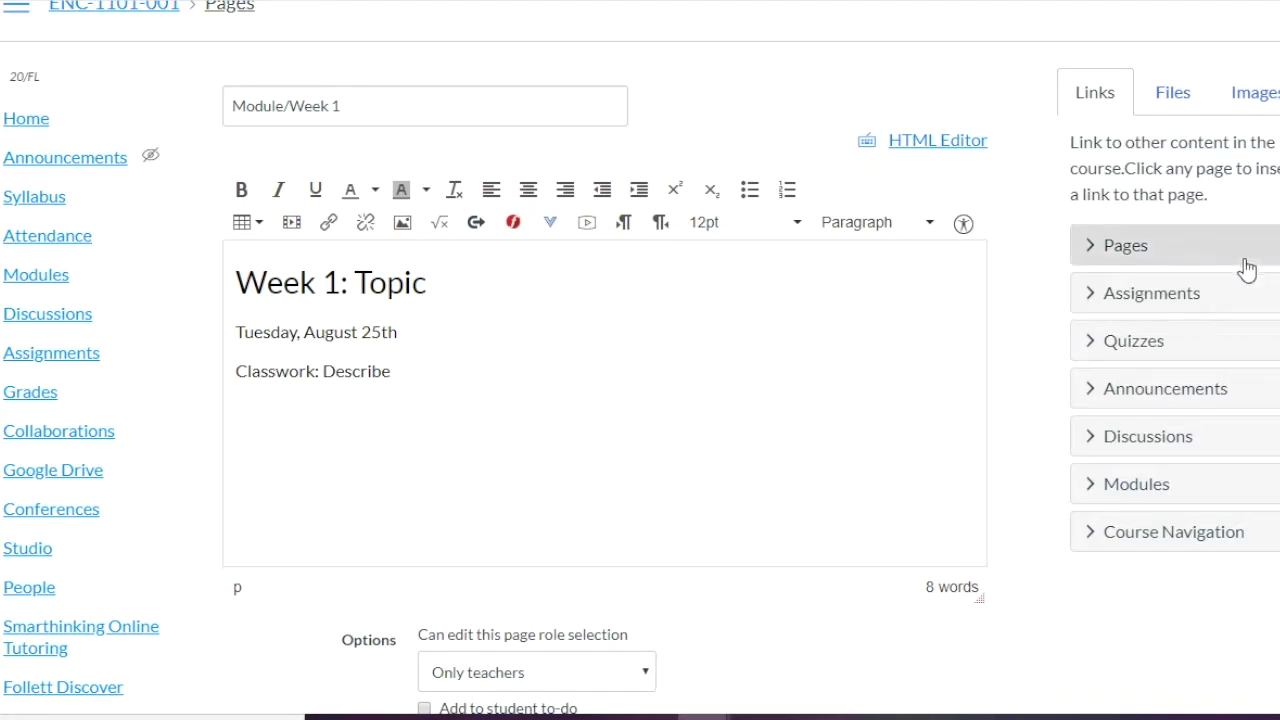
Step: Insert the 'Get to Know Each Other!' assignment link and type the line 'Homework: Describe'
{"action": "left_click", "coordinate": [1138, 307]}
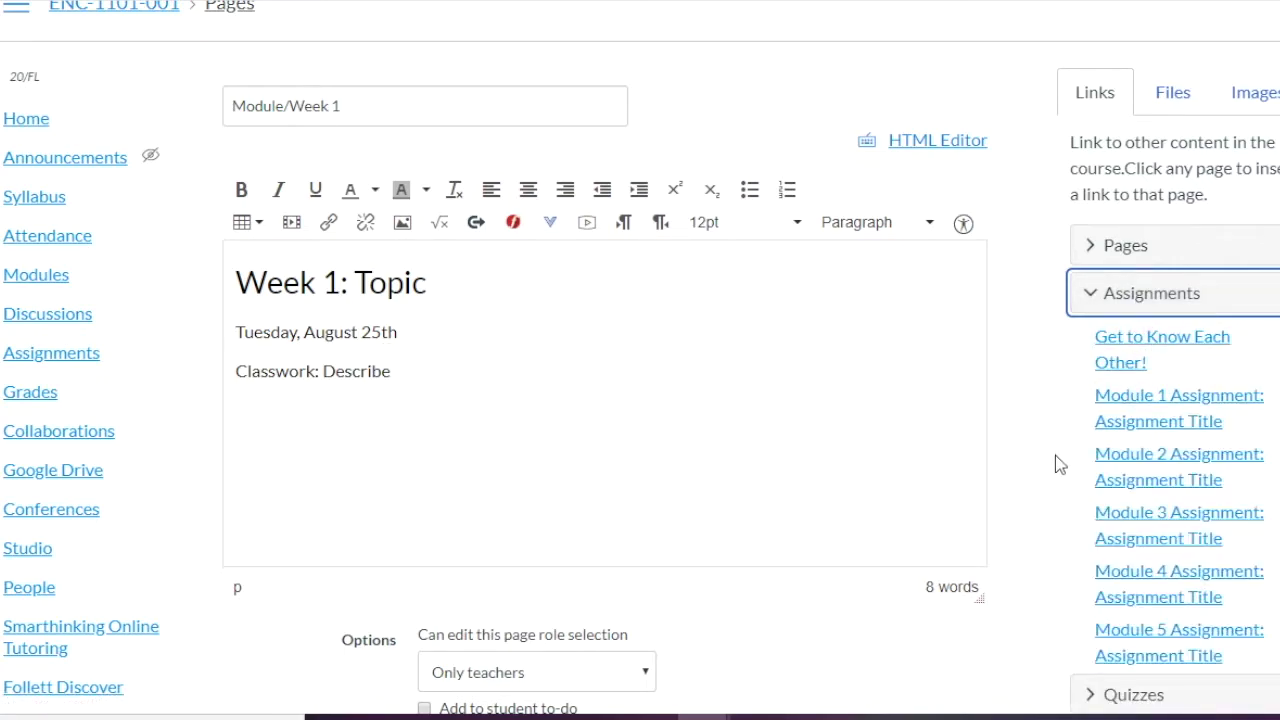
{"action": "left_click", "coordinate": [1120, 362]}
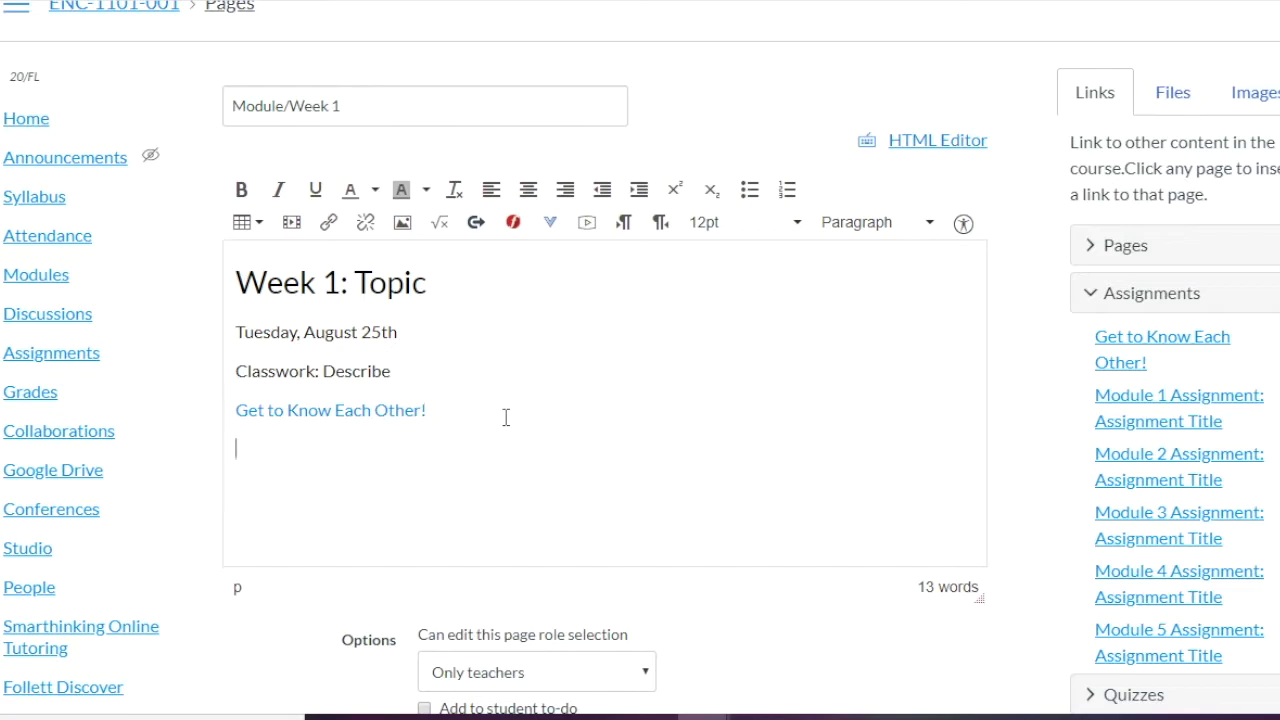
{"action": "type", "text": "Homework"}
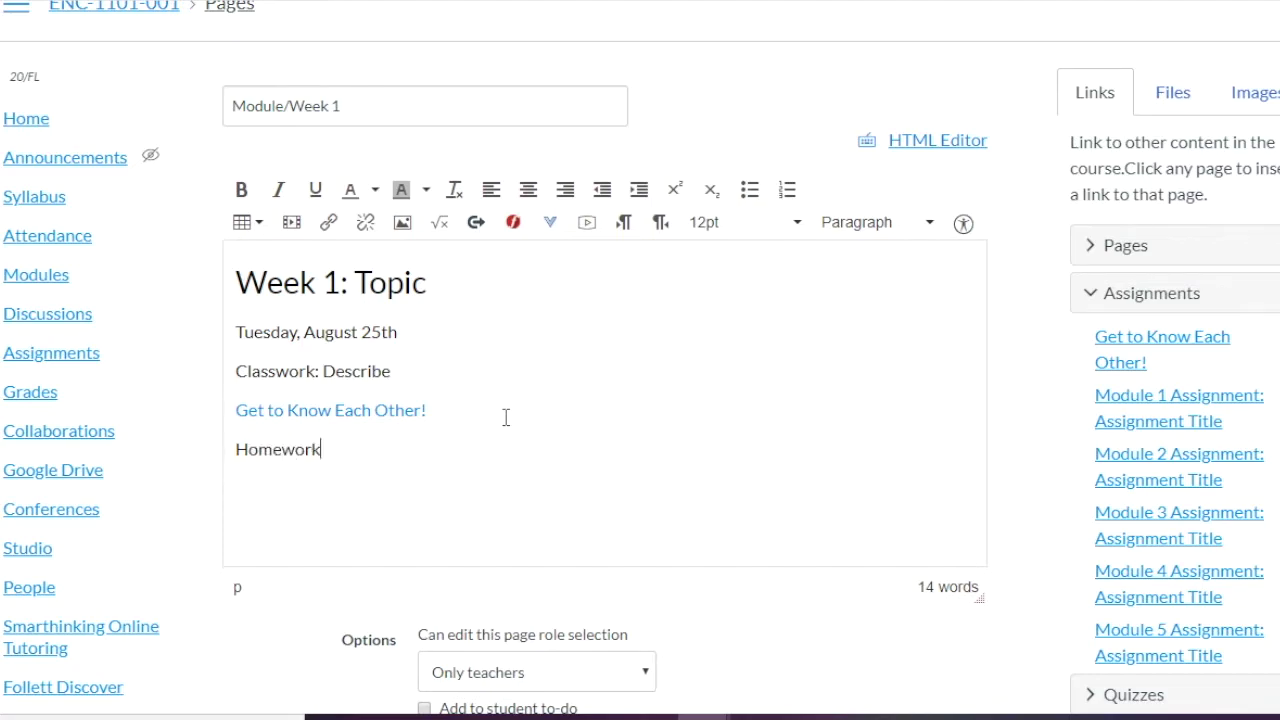
{"action": "type", "text": ": Describe"}
{"action": "key", "text": "Return"}
Step: Add 'Reading 1' and 'Reading 2' lines, then insert the Module 1 Assignment link
{"action": "type", "text": "Reading 1"}
{"action": "key", "text": "Return"}
{"action": "type", "text": "Reading 2"}
{"action": "key", "text": "Return"}
{"action": "type", "text": "Ac"}
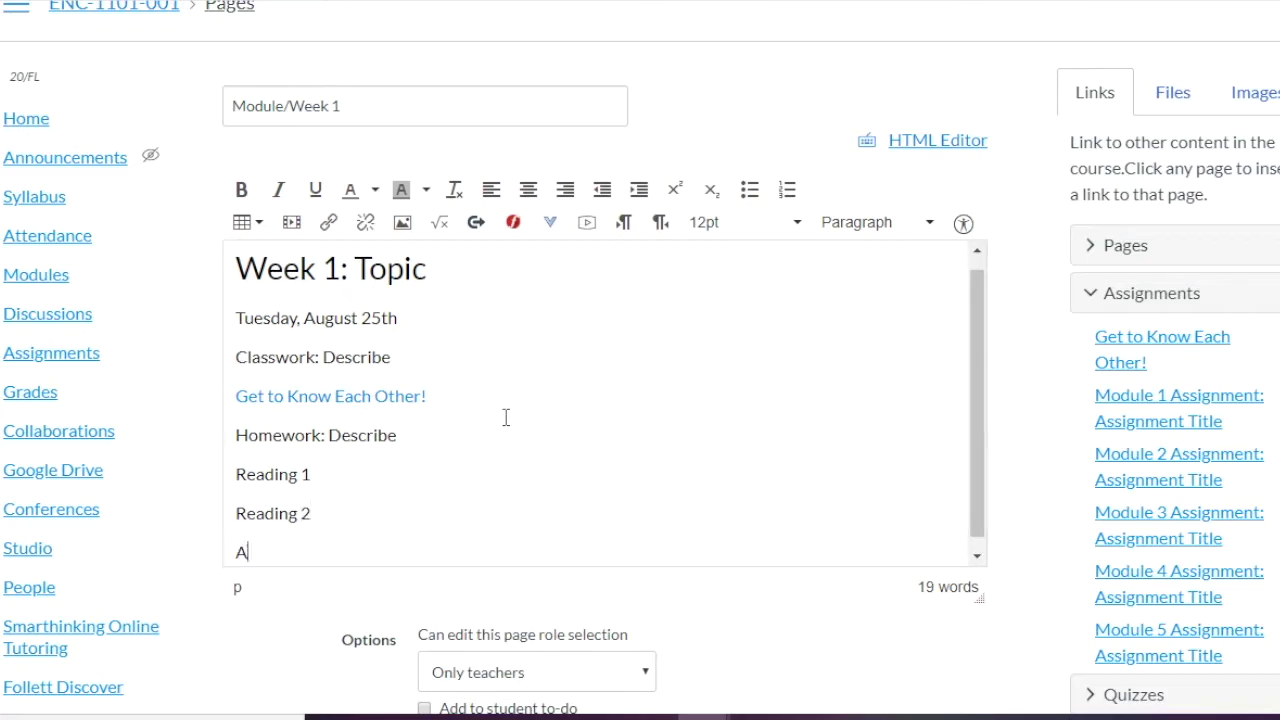
{"action": "key", "text": "BackSpace"}
{"action": "key", "text": "BackSpace"}
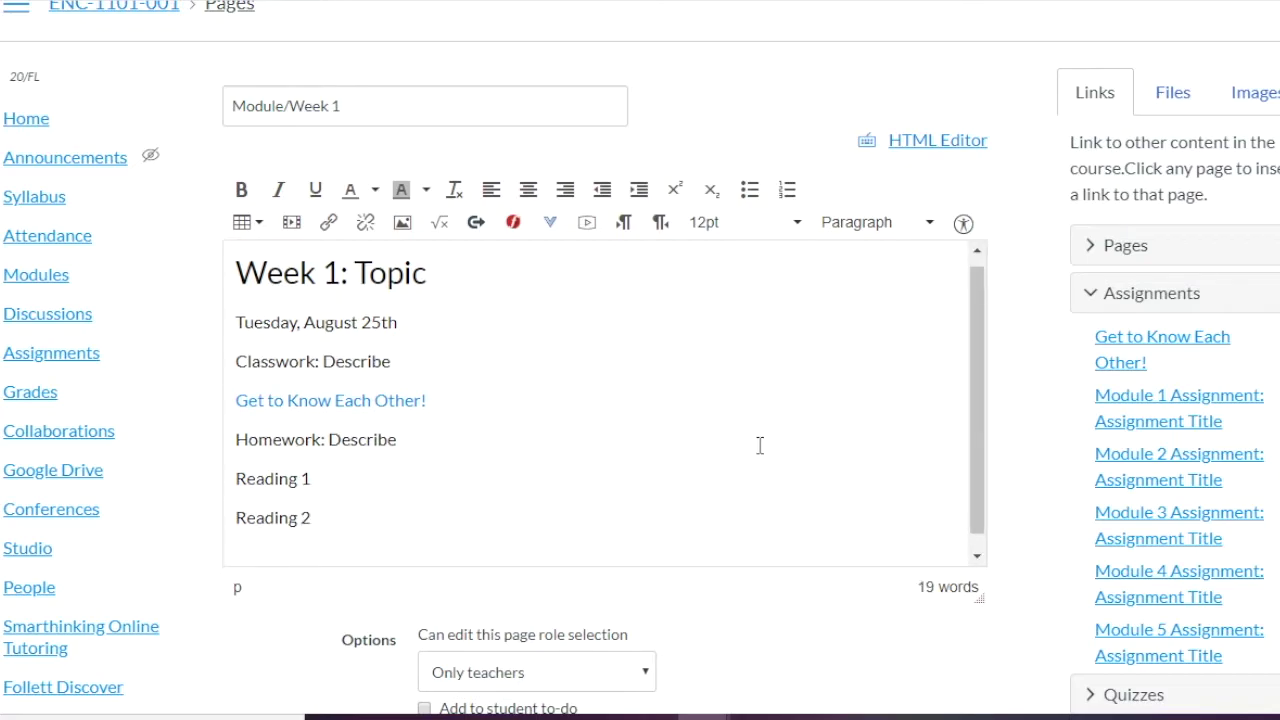
{"action": "left_click", "coordinate": [1160, 410]}
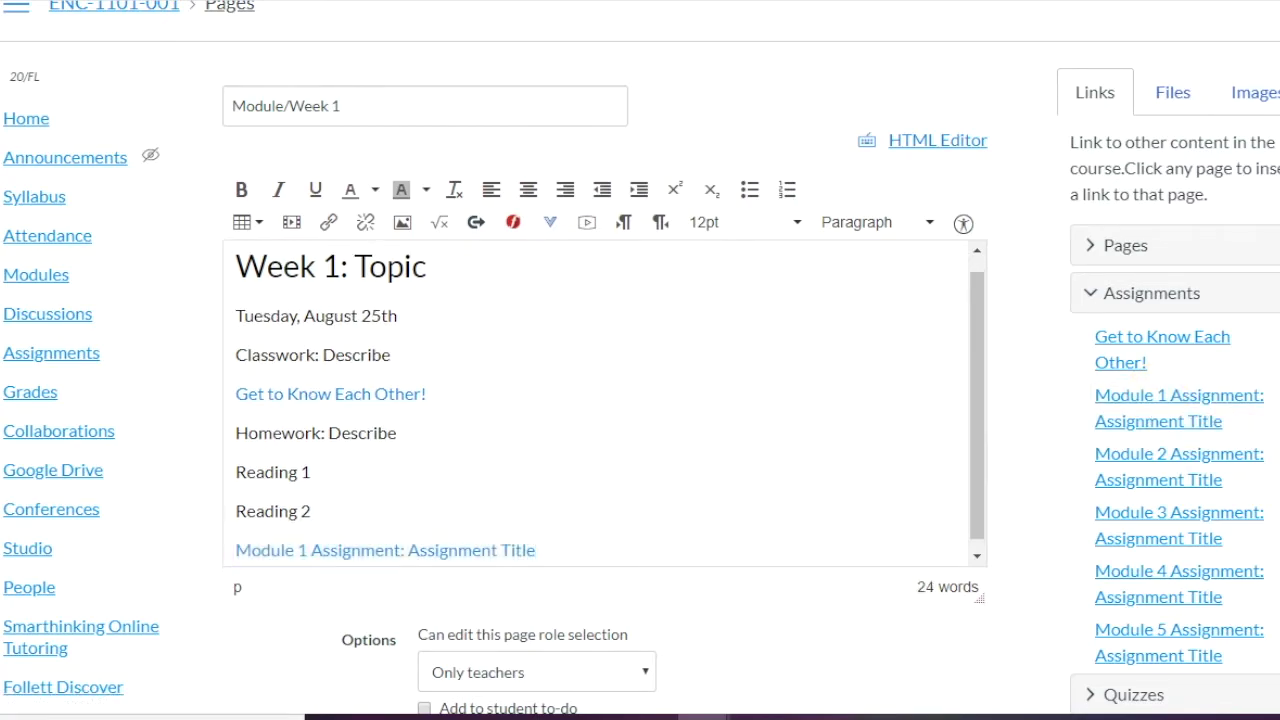
{"action": "left_click", "coordinate": [1094, 294]}
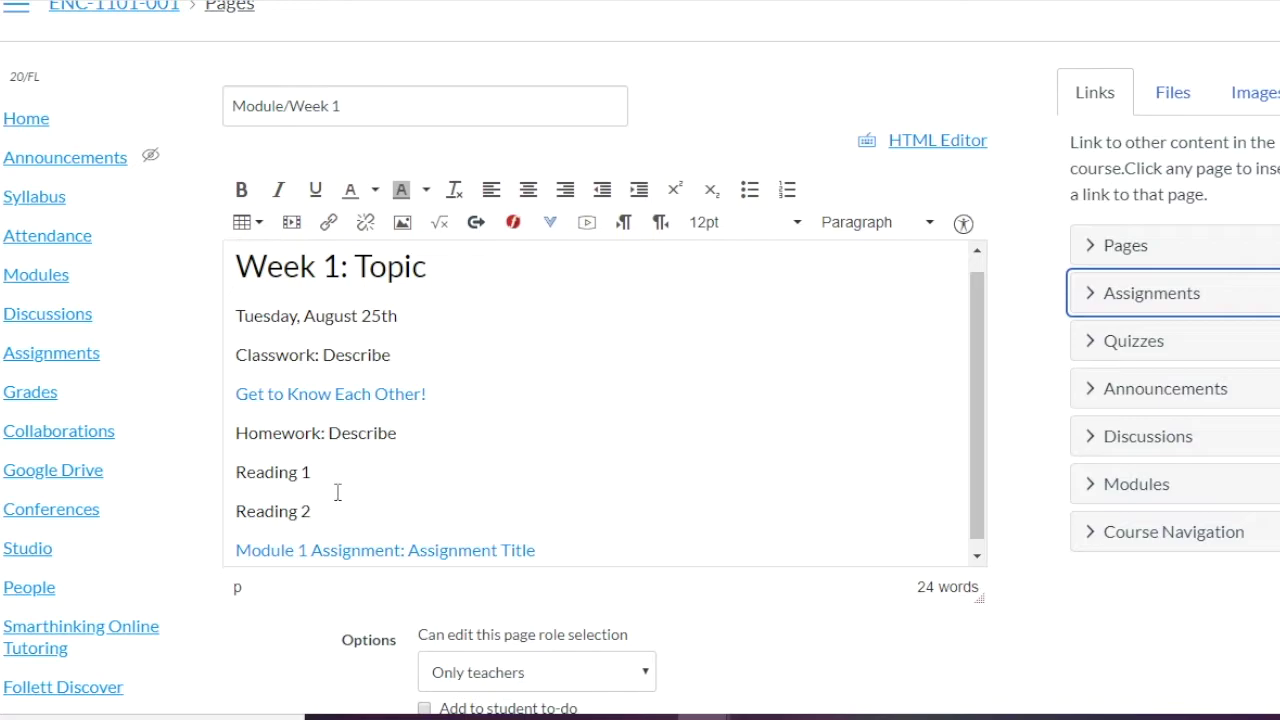
{"action": "left_click_drag", "start_coordinate": [318, 471], "coordinate": [236, 471]}
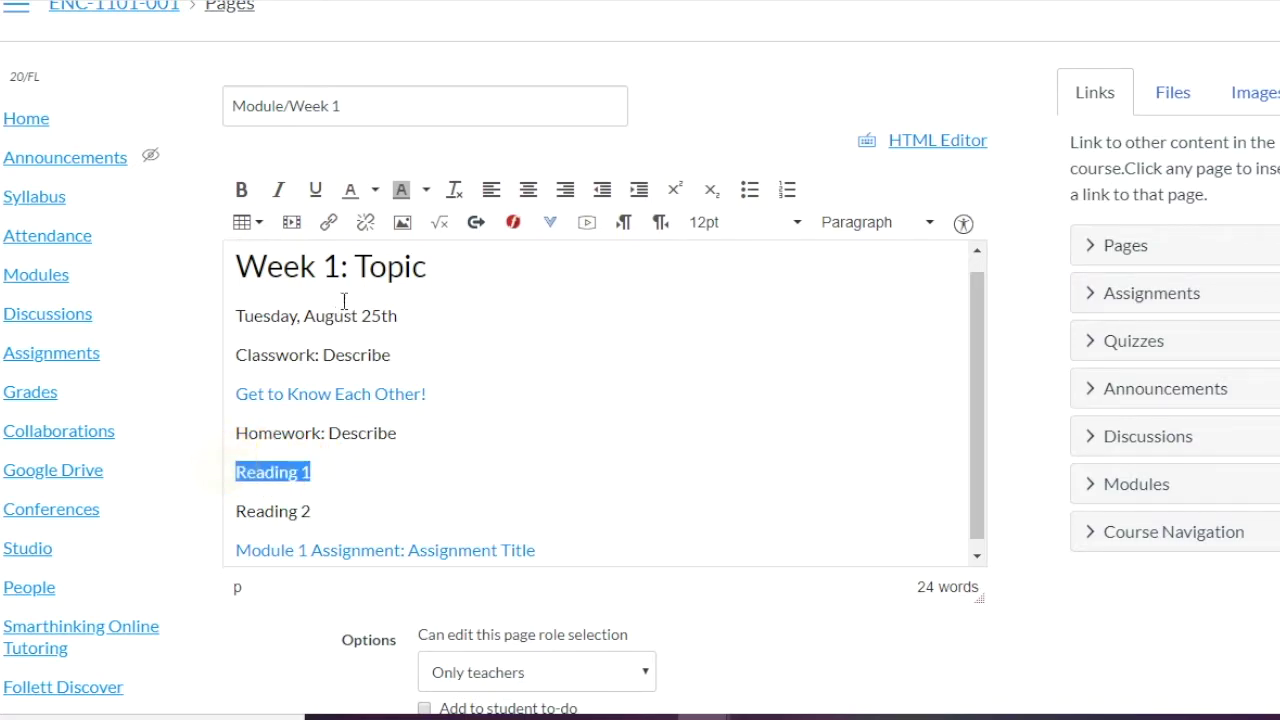
{"action": "left_click", "coordinate": [328, 222]}
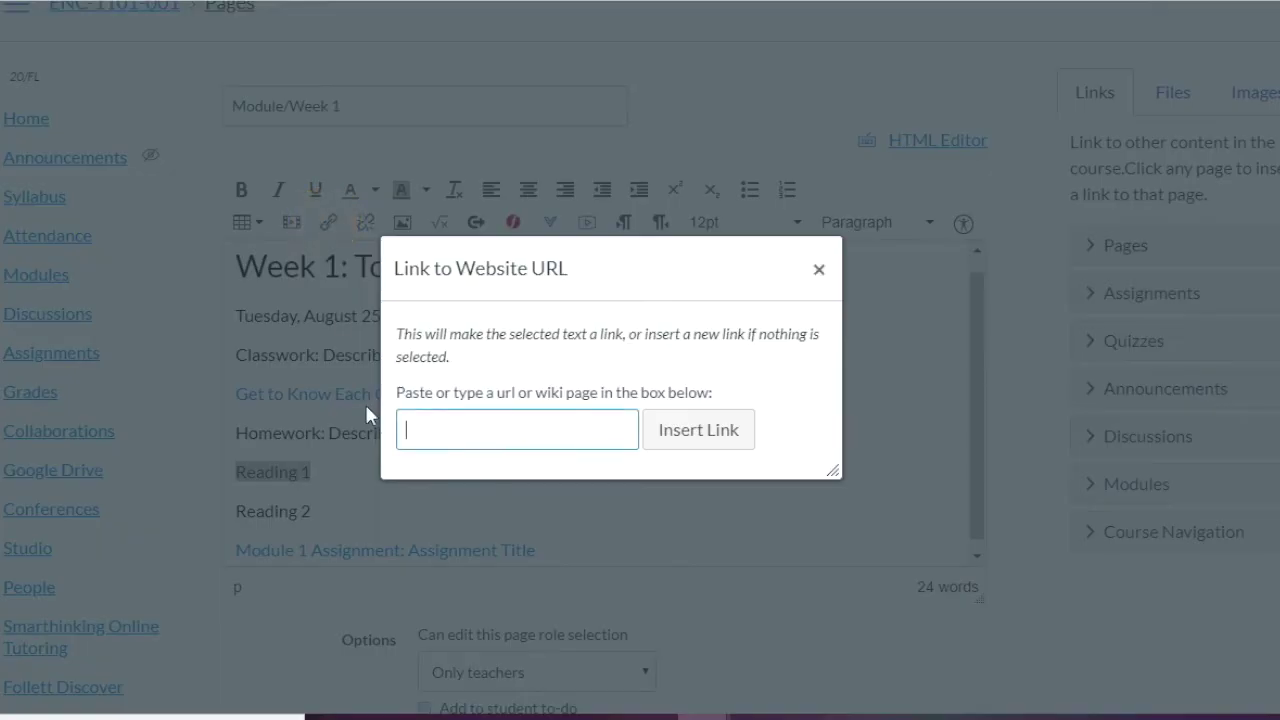
{"action": "type", "text": "www"}
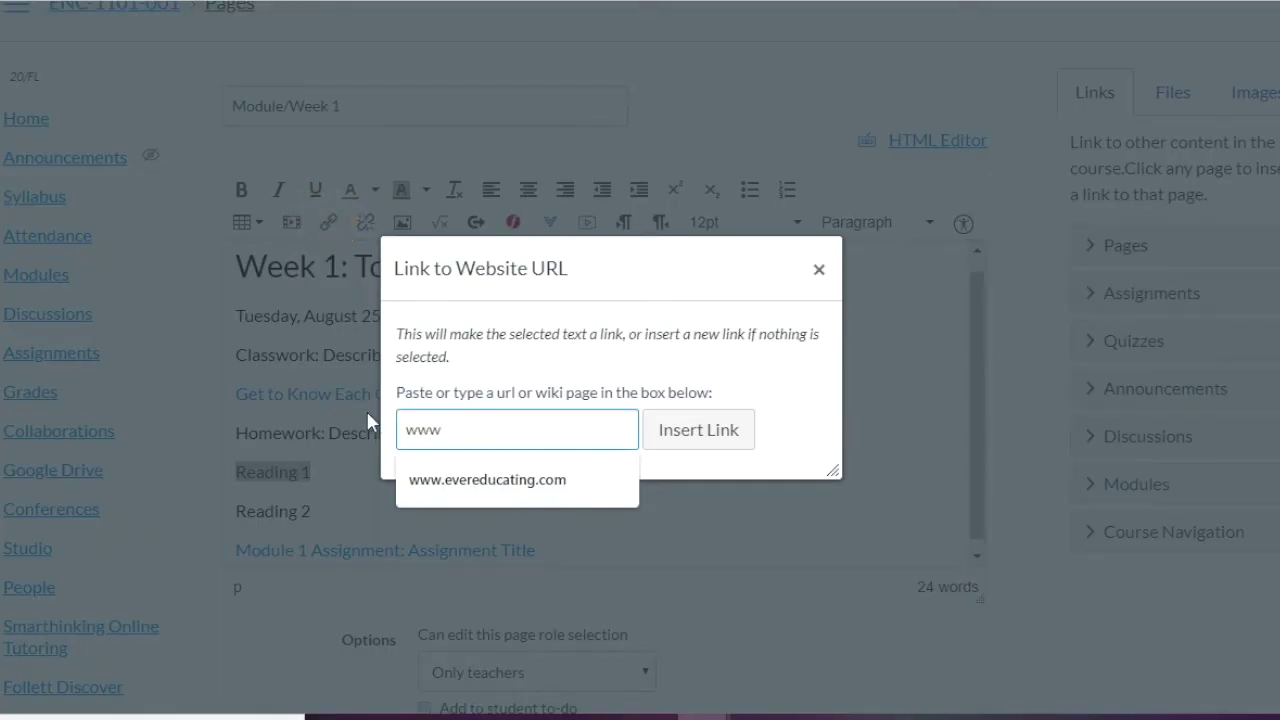
{"action": "left_click", "coordinate": [486, 484]}
{"action": "left_click", "coordinate": [680, 445]}
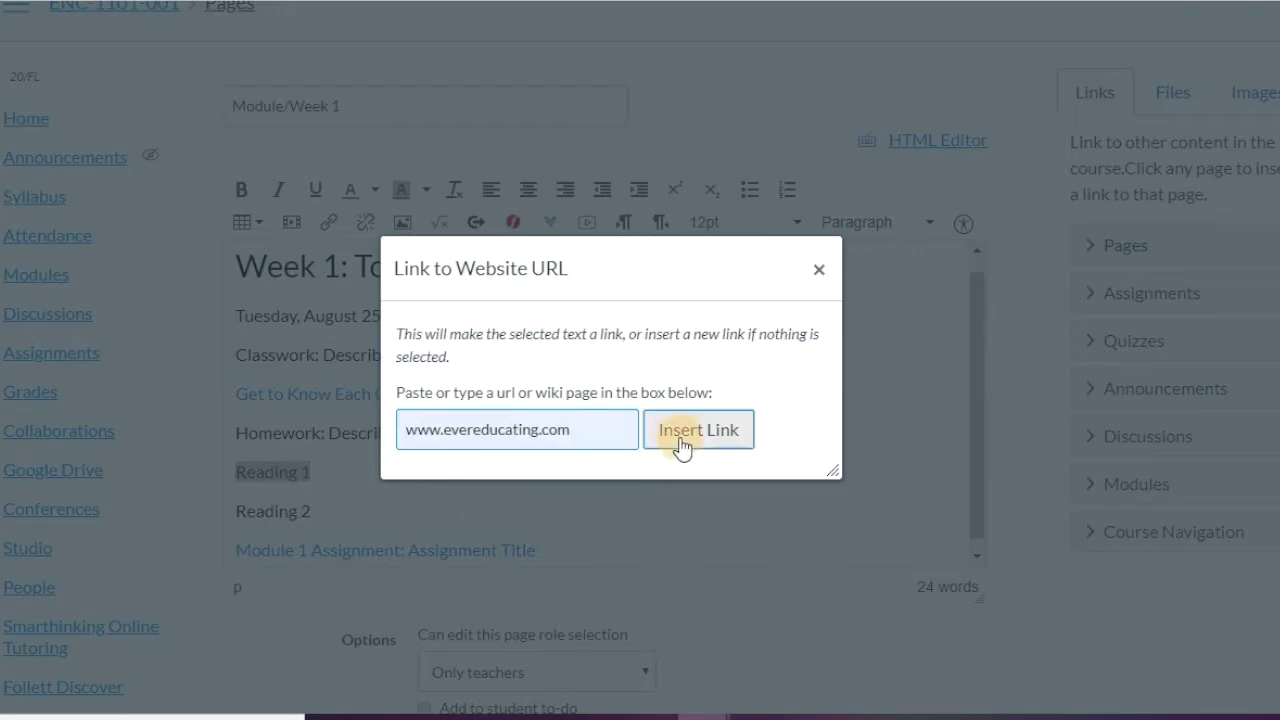
{"action": "left_click", "coordinate": [478, 479]}
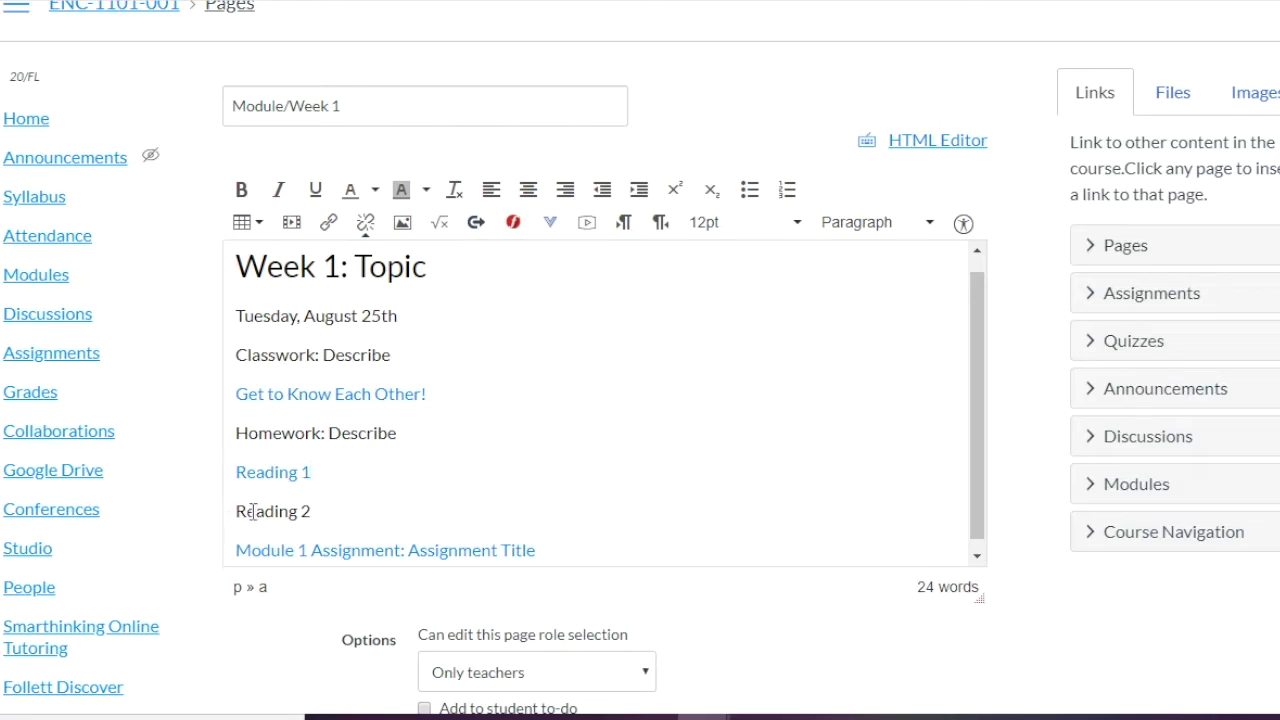
Step: Replace the 'Reading 2' text with 'Chapter 1 from Textbook'
{"action": "left_click_drag", "start_coordinate": [313, 510], "coordinate": [229, 509]}
{"action": "key", "text": "BackSpace"}
{"action": "type", "text": "Chapter 1 from Textbook"}
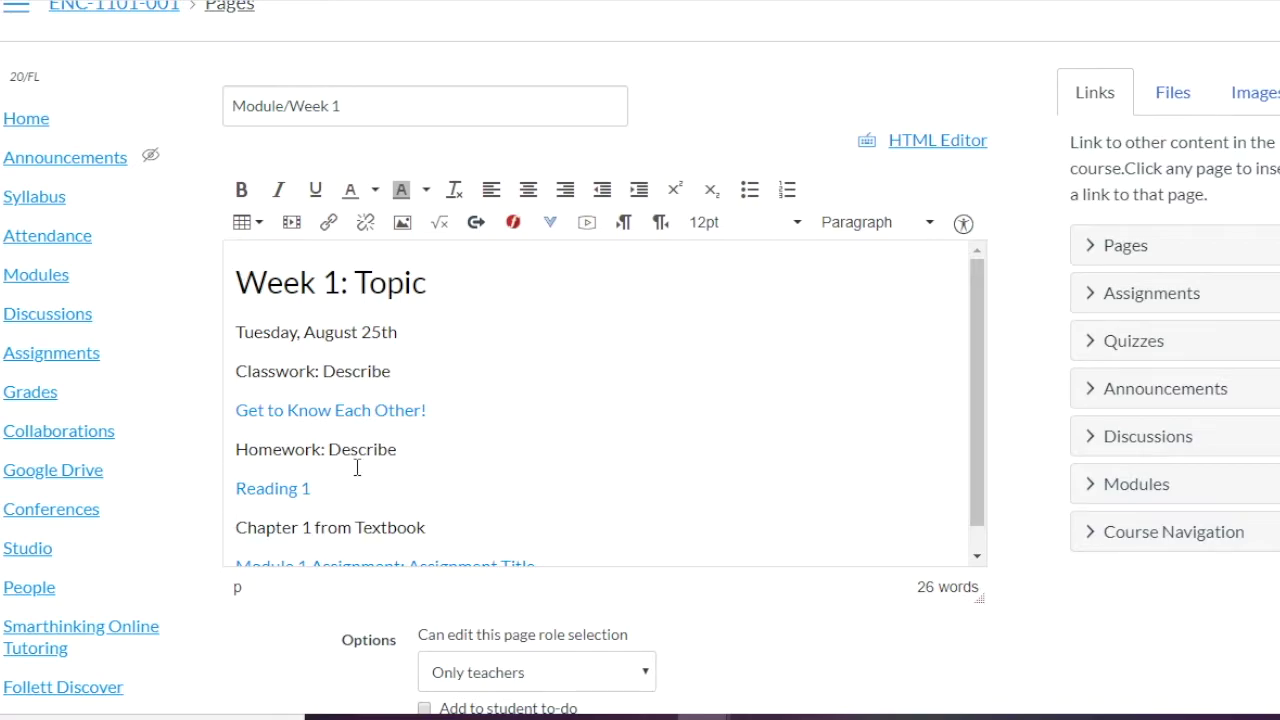
{"action": "scroll", "coordinate": [357, 466], "scroll_direction": "down", "scroll_amount": 1}
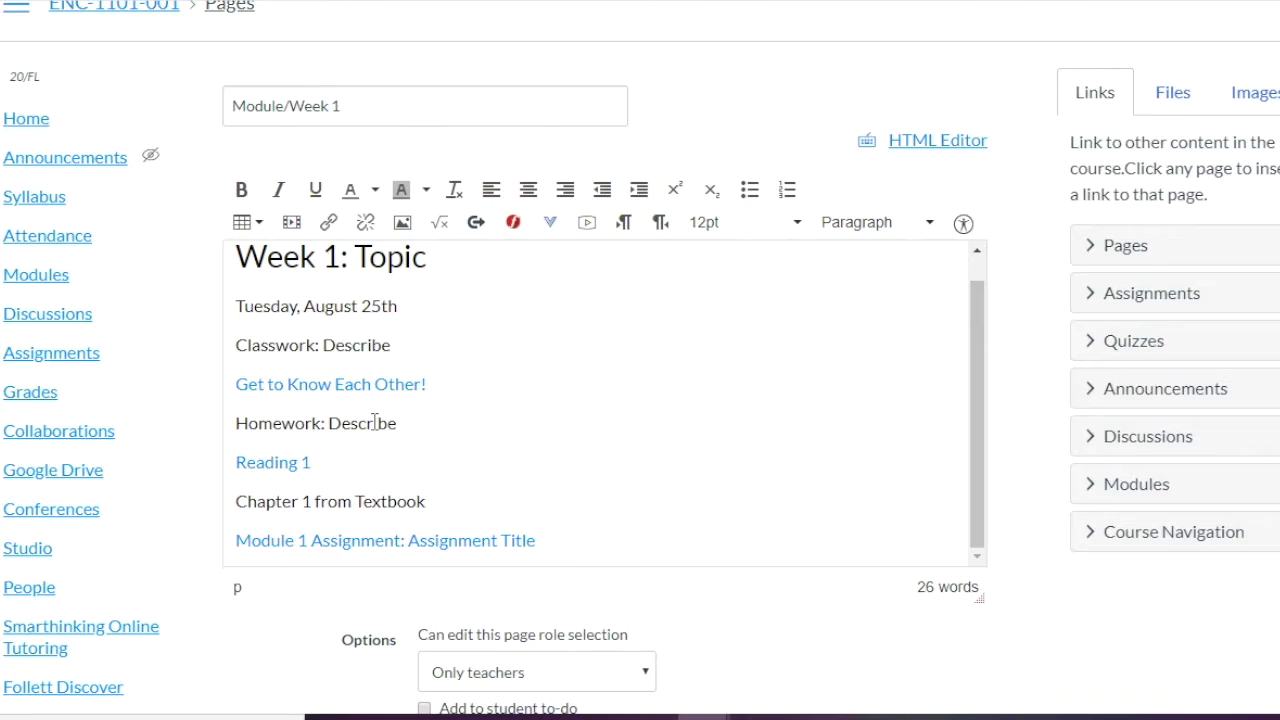
{"action": "triple_click", "coordinate": [357, 305]}
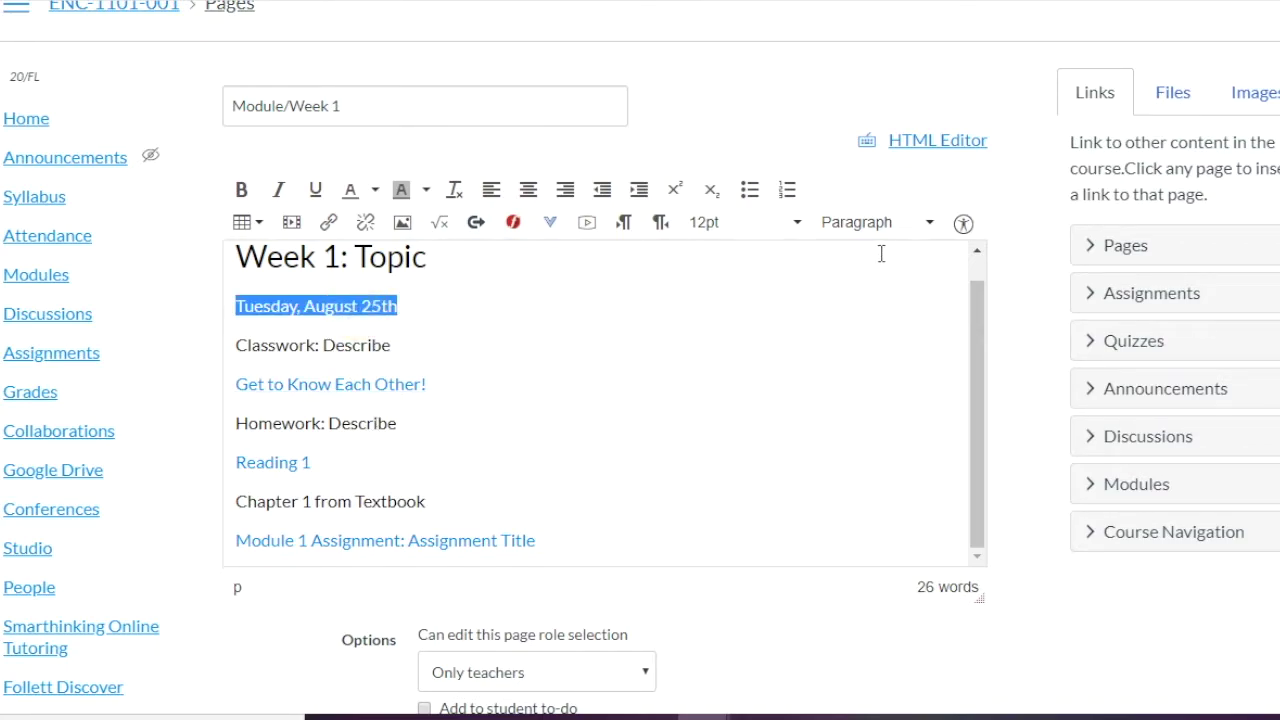
{"action": "left_click", "coordinate": [924, 223]}
Step: Make 'Tuesday, August 25th' a Header 3 and bold the 'Classwork' and 'Homework' labels
{"action": "left_click", "coordinate": [872, 345]}
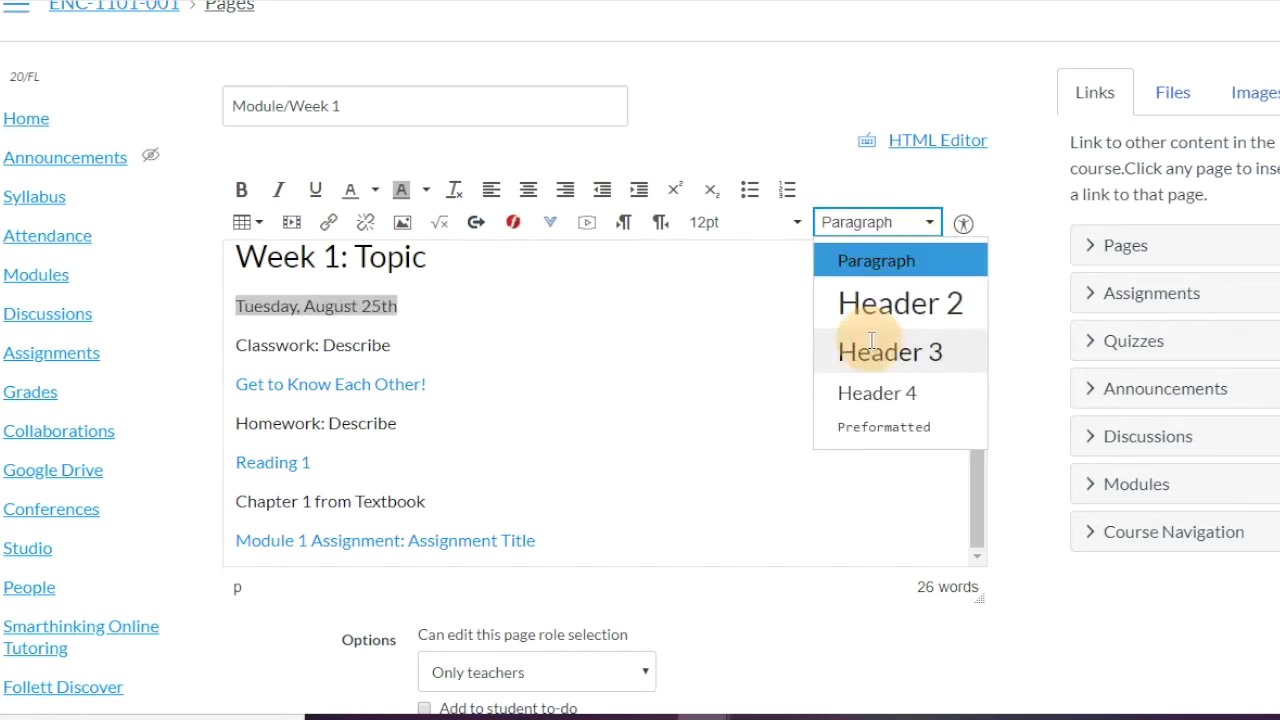
{"action": "left_click", "coordinate": [603, 325]}
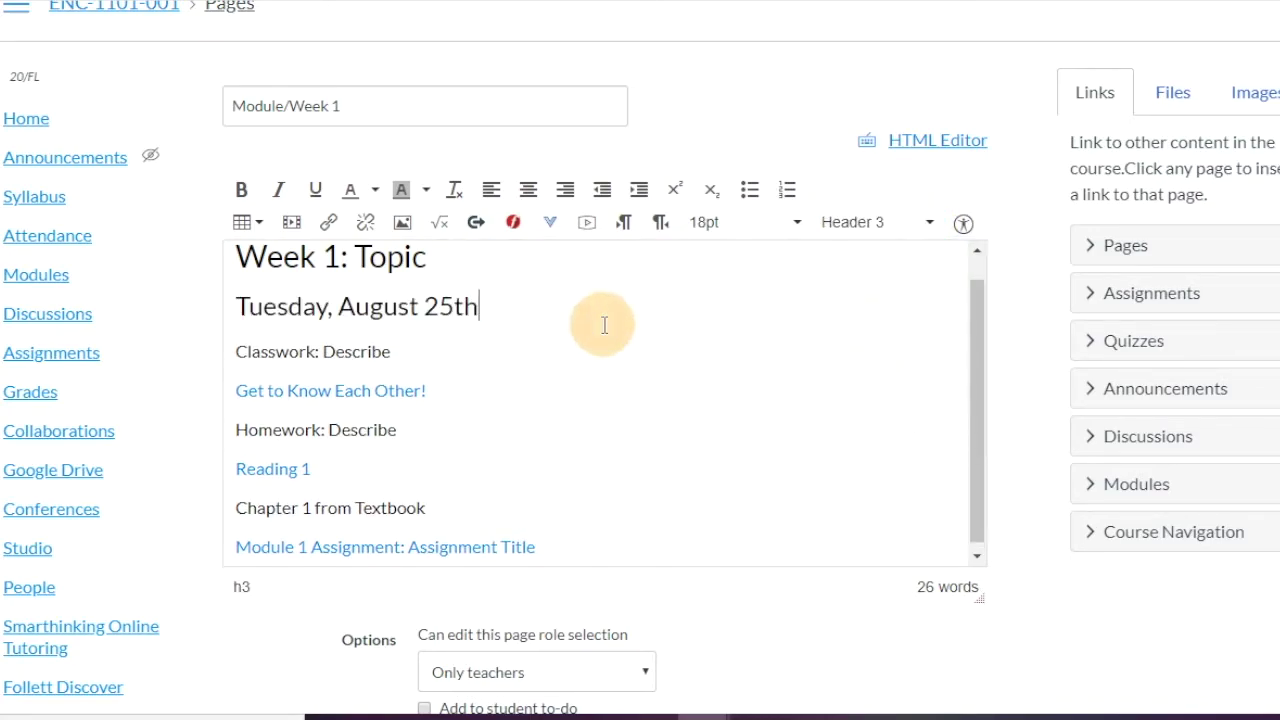
{"action": "double_click", "coordinate": [280, 352]}
{"action": "left_click", "coordinate": [244, 193]}
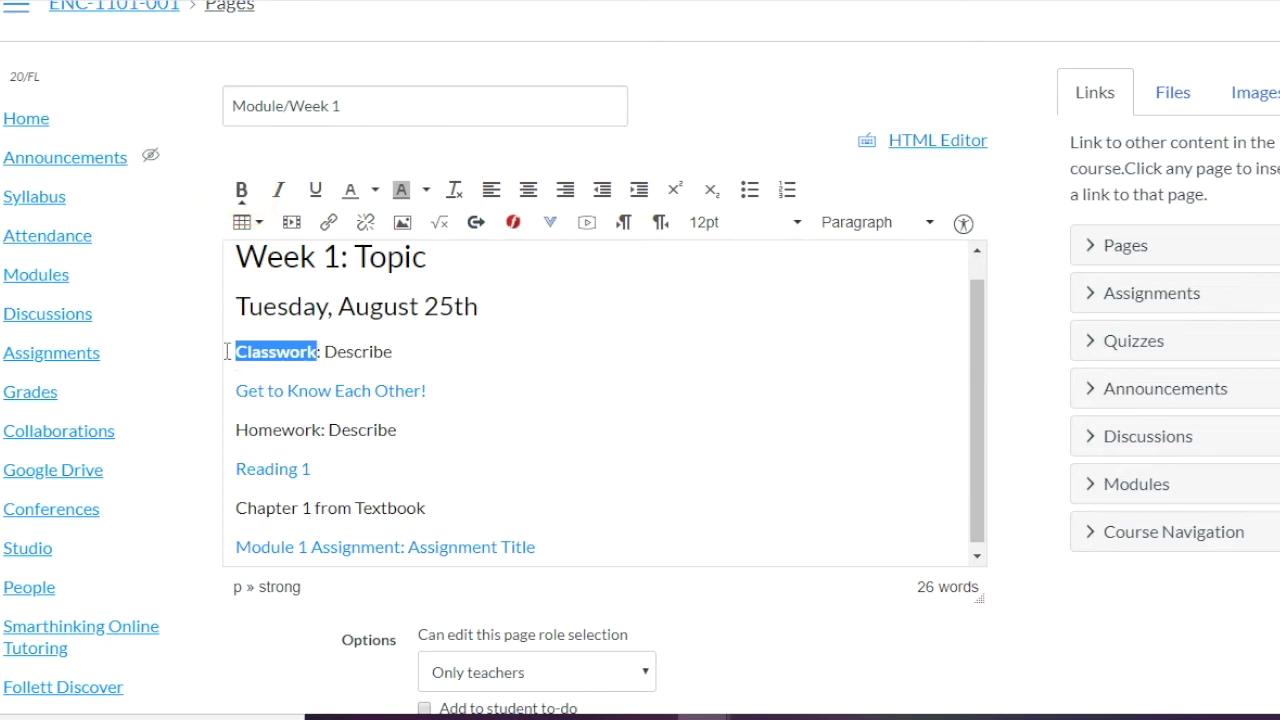
{"action": "double_click", "coordinate": [266, 430]}
{"action": "left_click", "coordinate": [242, 189]}
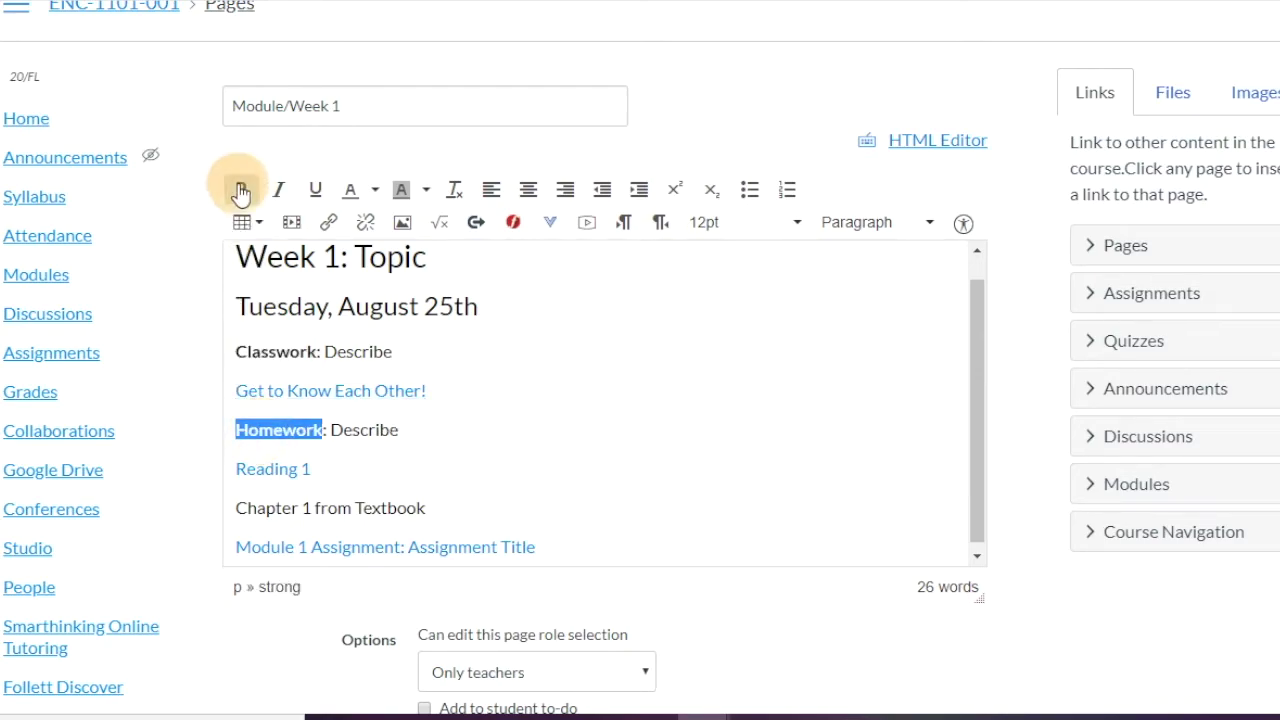
{"action": "left_click", "coordinate": [526, 375]}
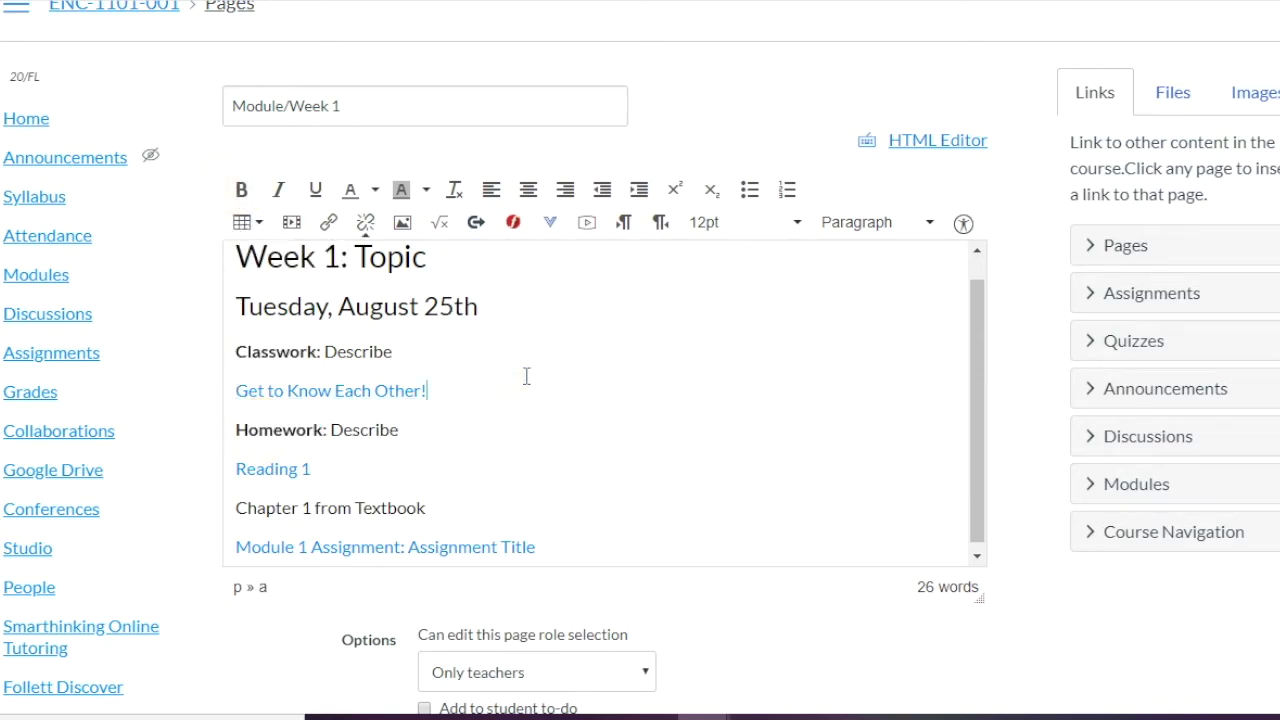
{"action": "scroll", "coordinate": [526, 375], "scroll_direction": "up", "scroll_amount": 1}
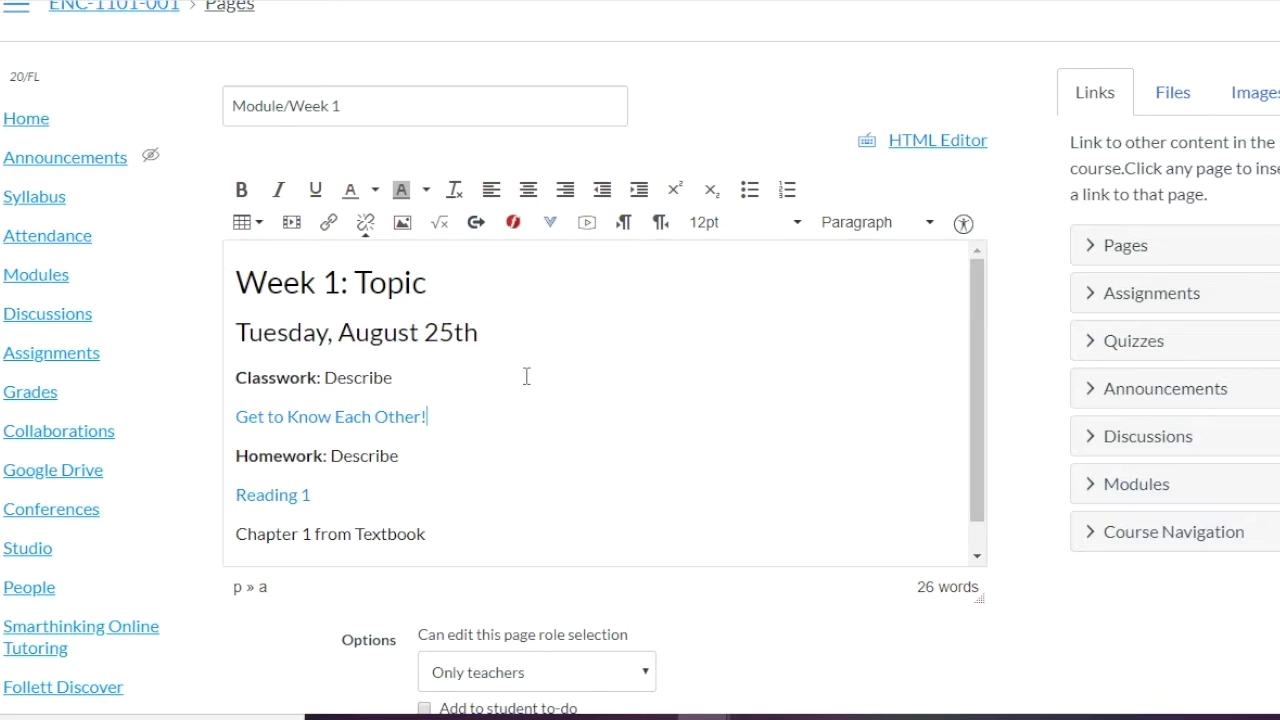
{"action": "key", "text": "Up"}
{"action": "scroll", "coordinate": [600, 442], "scroll_direction": "down", "scroll_amount": 1}
{"action": "scroll", "coordinate": [600, 442], "scroll_direction": "up", "scroll_amount": 1}
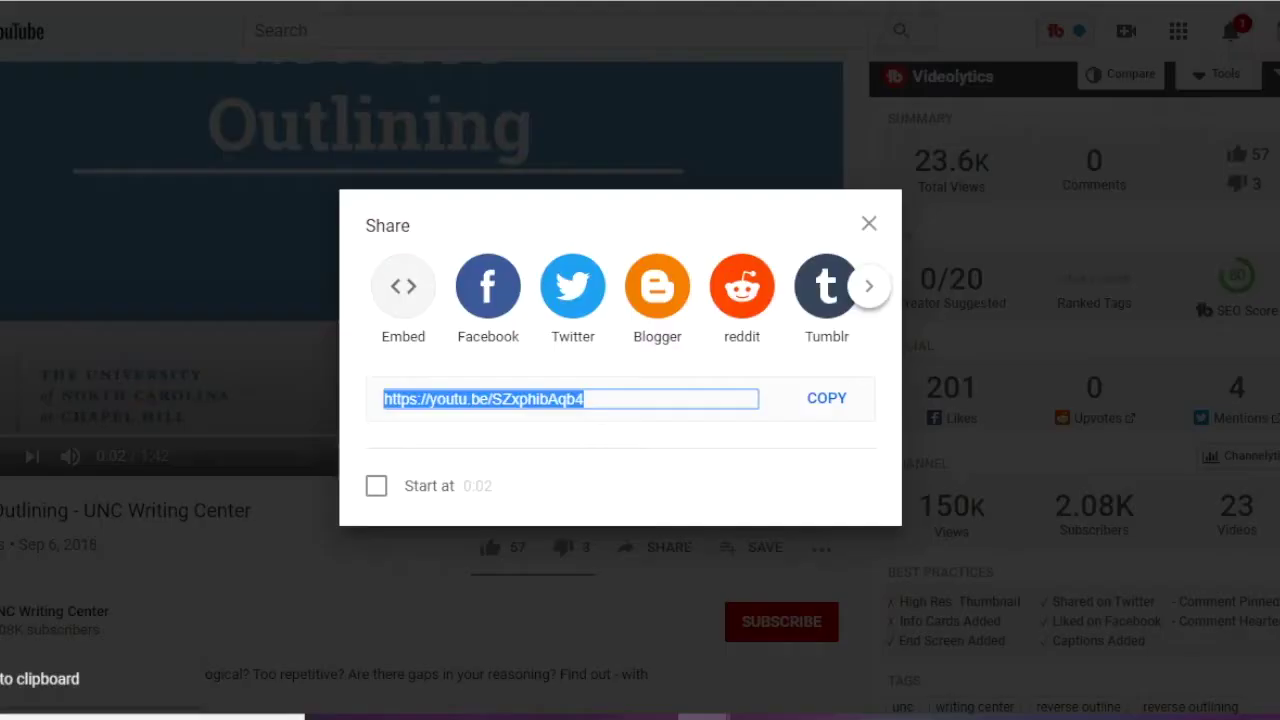
{"action": "key", "text": "Escape"}
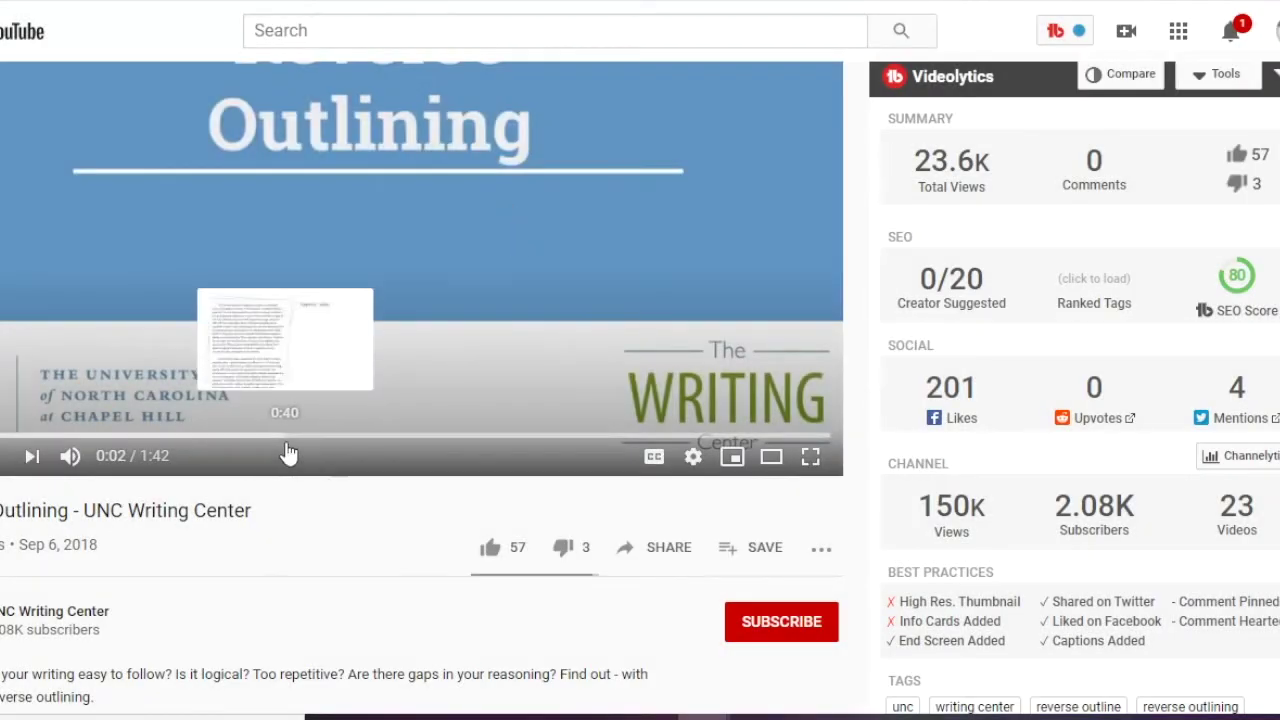
{"action": "left_click", "coordinate": [676, 555]}
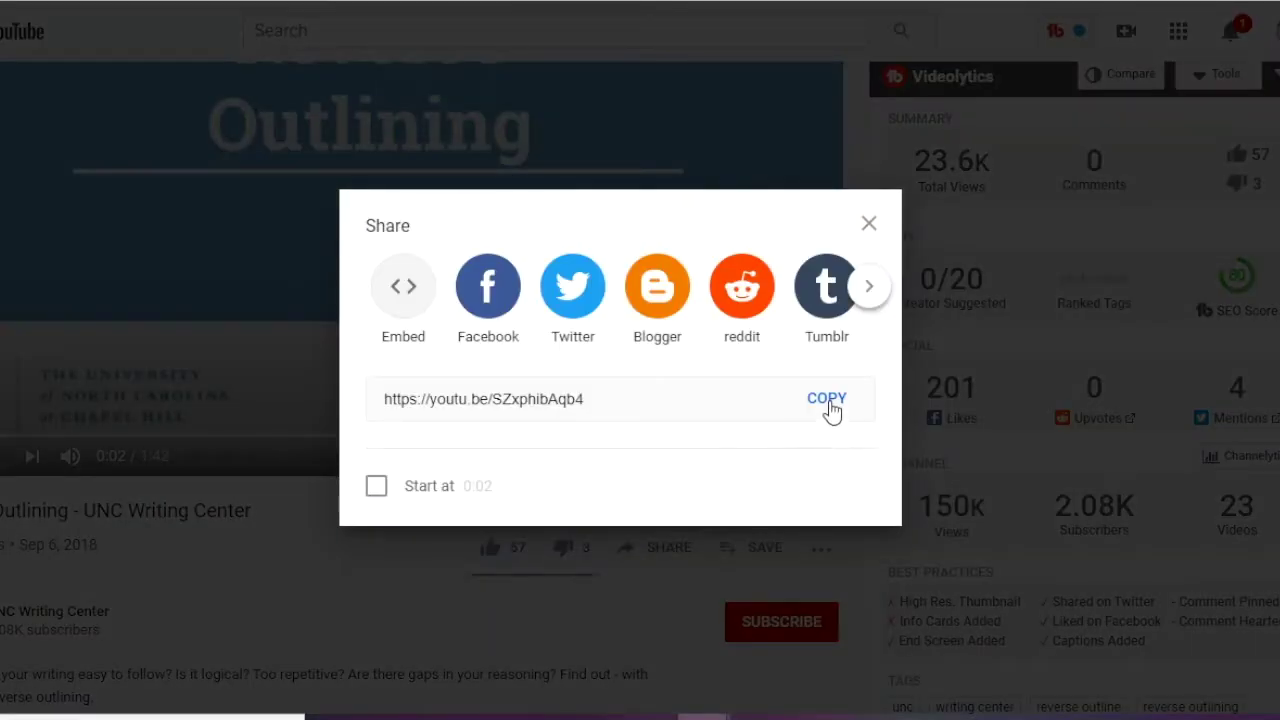
{"action": "left_click", "coordinate": [828, 402]}
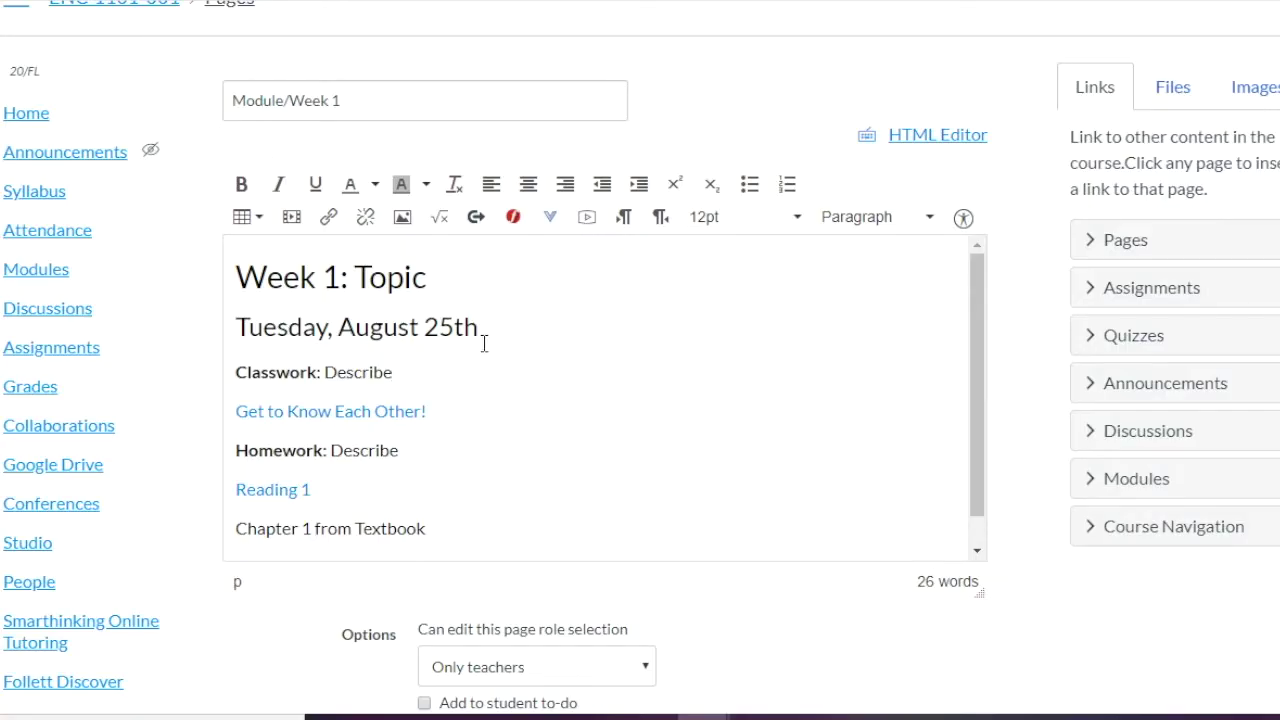
{"action": "left_click", "coordinate": [395, 365]}
{"action": "key", "text": "Return"}
{"action": "type", "text": "Watch this vi"}
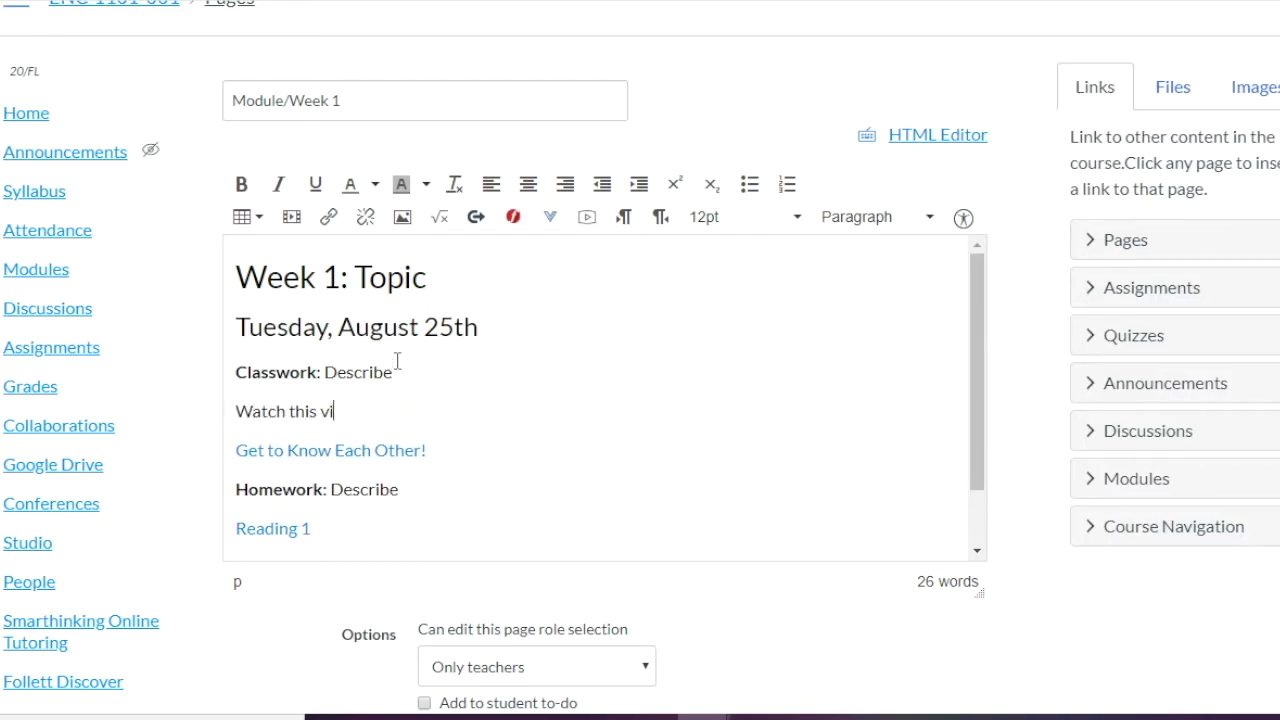
{"action": "type", "text": "deo on reverse outlining"}
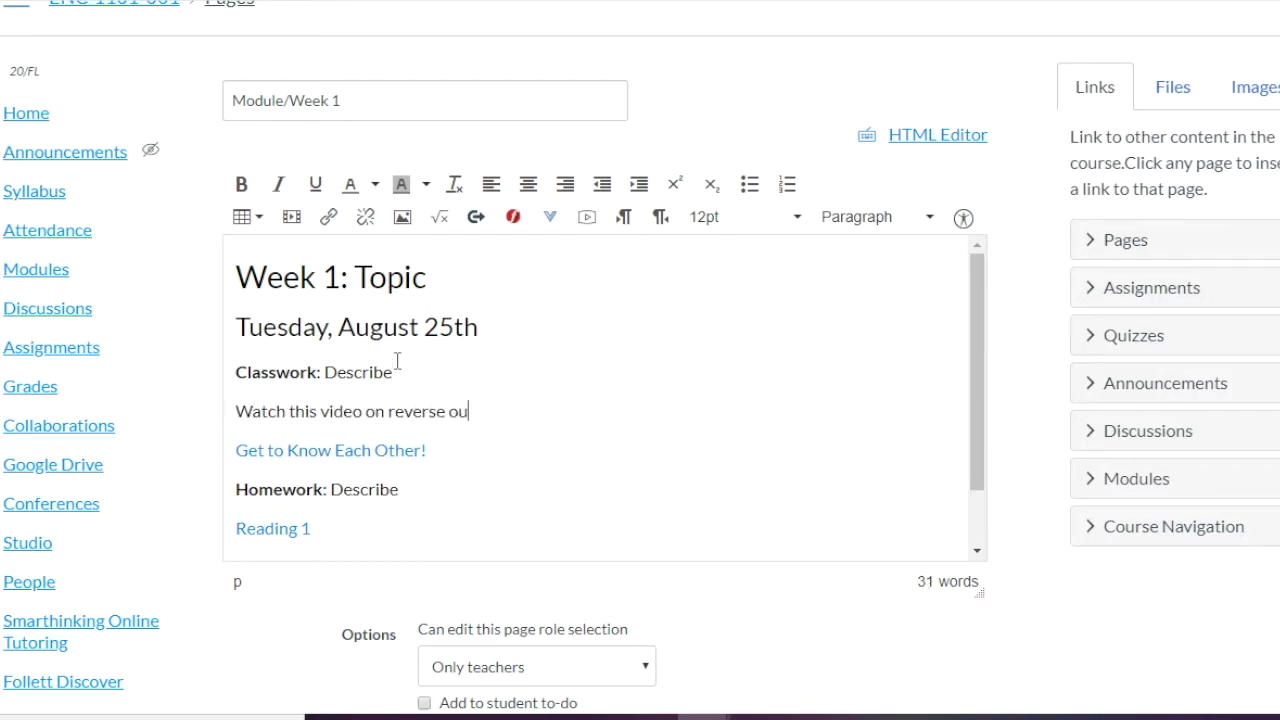
{"action": "left_click_drag", "start_coordinate": [507, 414], "coordinate": [232, 428]}
{"action": "left_click", "coordinate": [330, 217]}
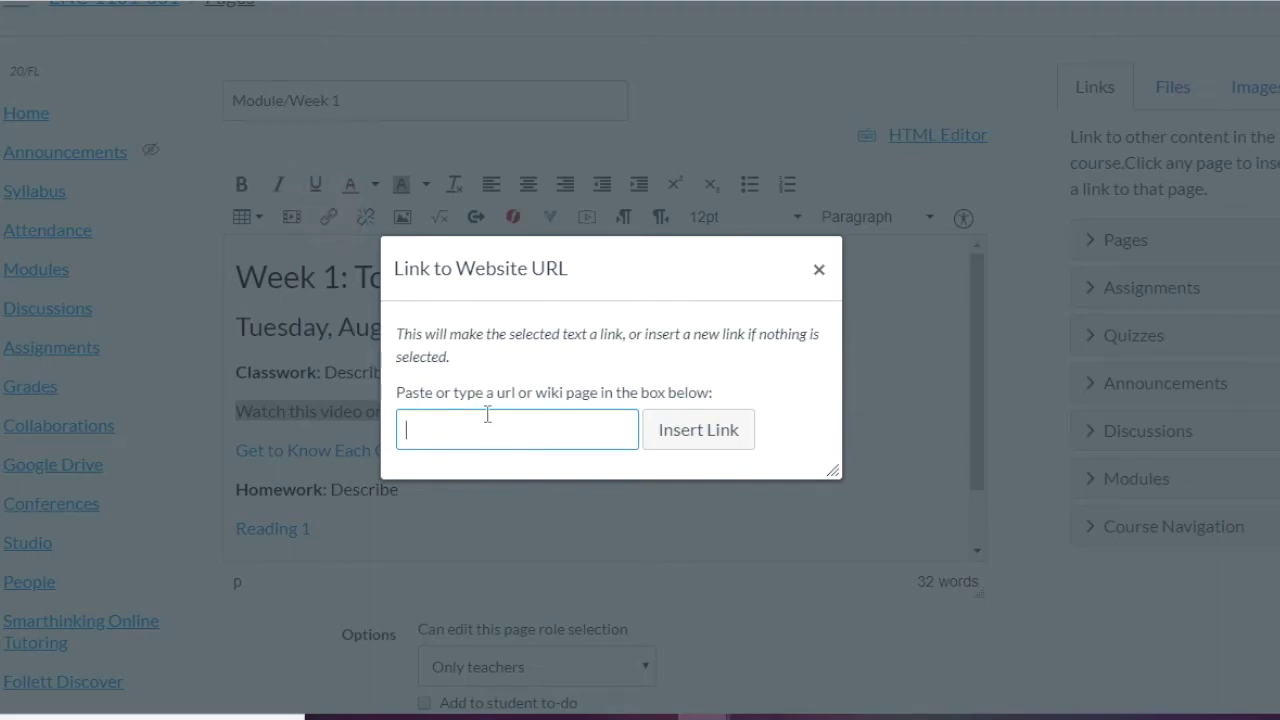
{"action": "key", "text": "ctrl+v"}
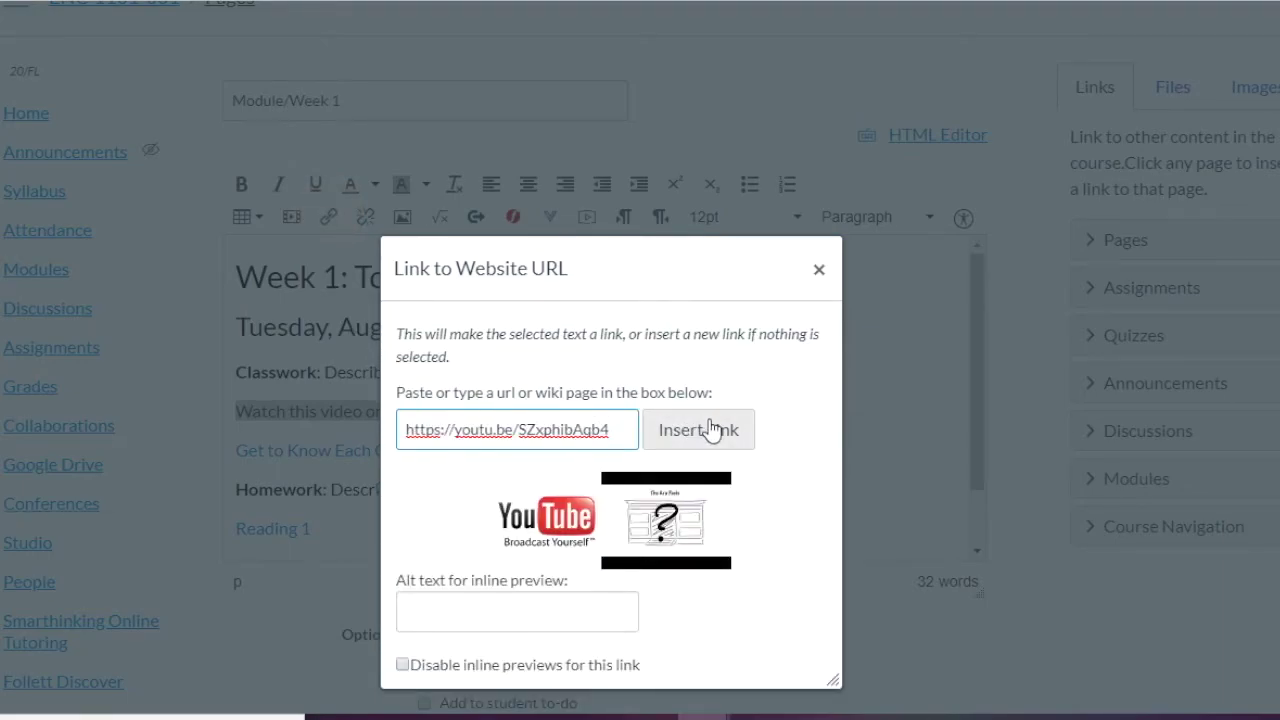
{"action": "scroll", "coordinate": [709, 419], "scroll_direction": "down", "scroll_amount": 1}
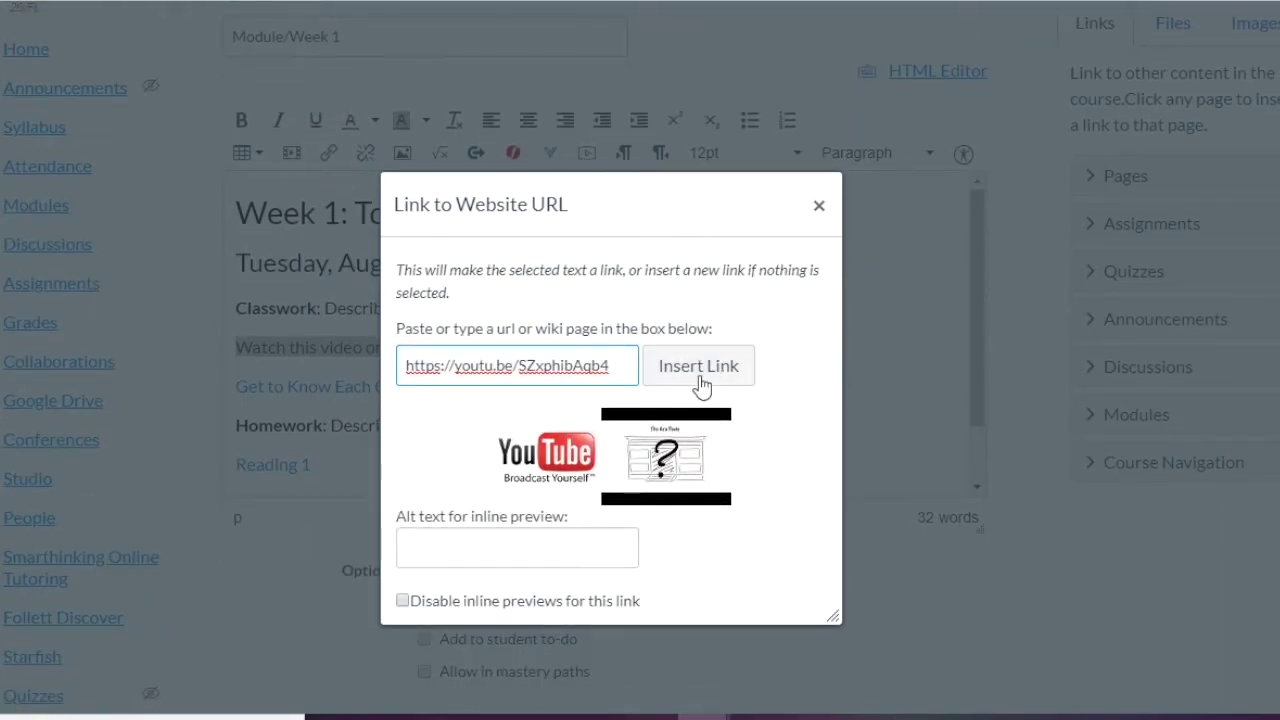
{"action": "left_click", "coordinate": [699, 370]}
{"action": "left_click", "coordinate": [717, 402]}
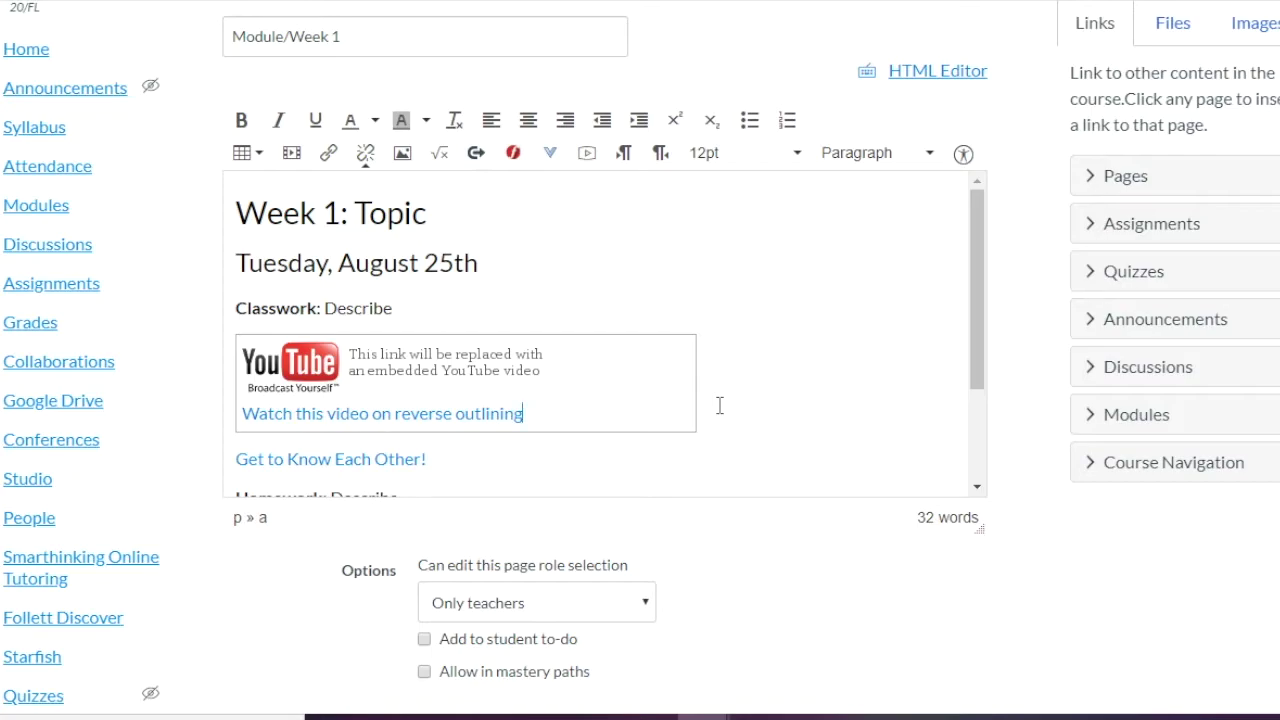
{"action": "scroll", "coordinate": [719, 405], "scroll_direction": "down", "scroll_amount": 1}
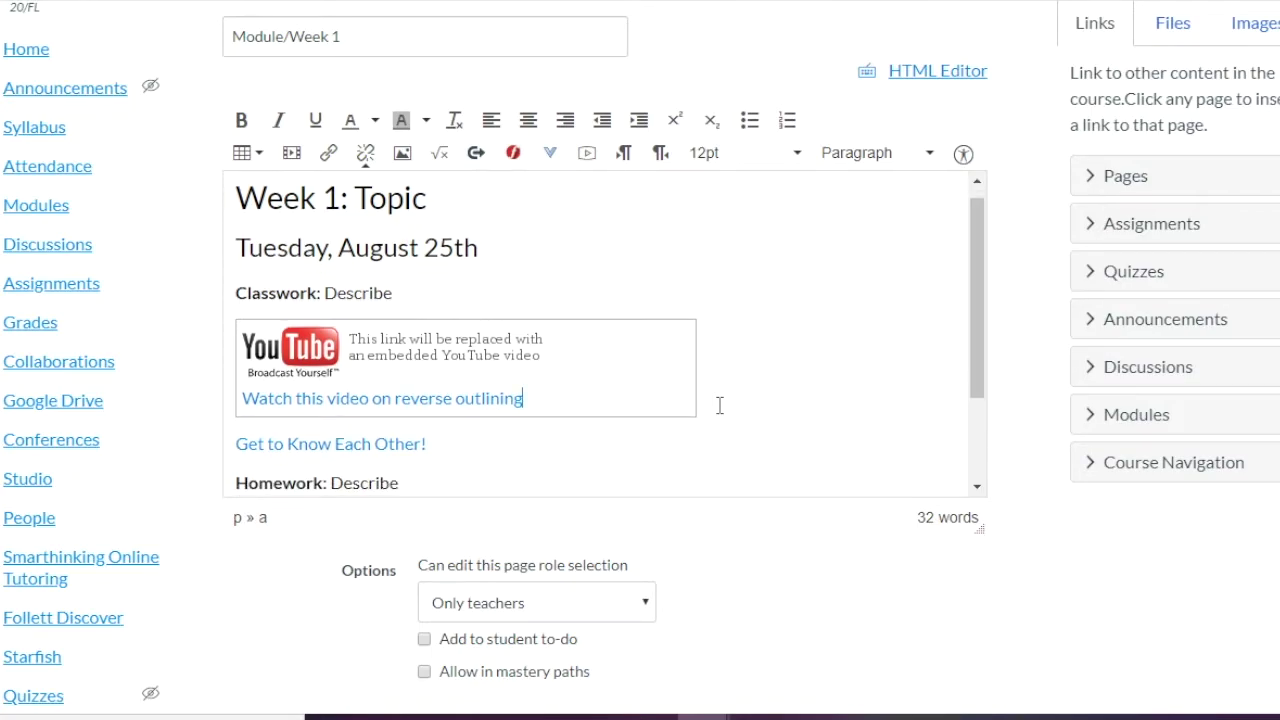
{"action": "left_click", "coordinate": [292, 153]}
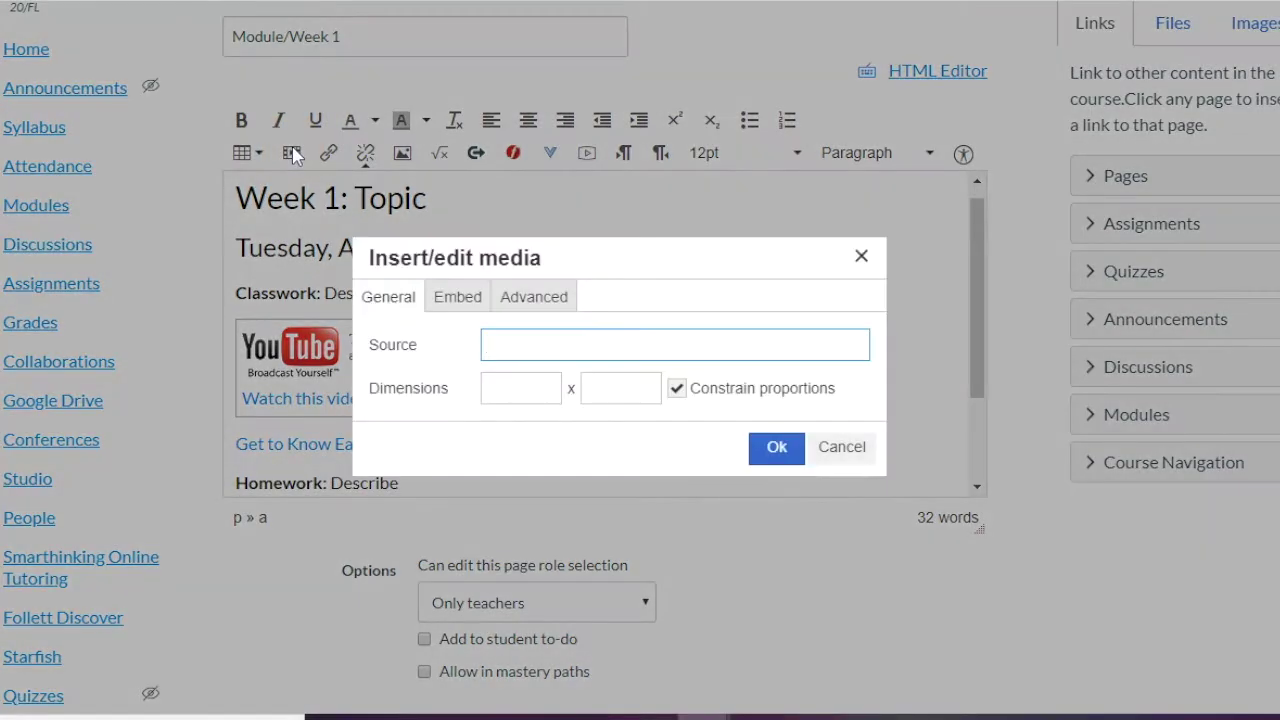
{"action": "left_click", "coordinate": [466, 309]}
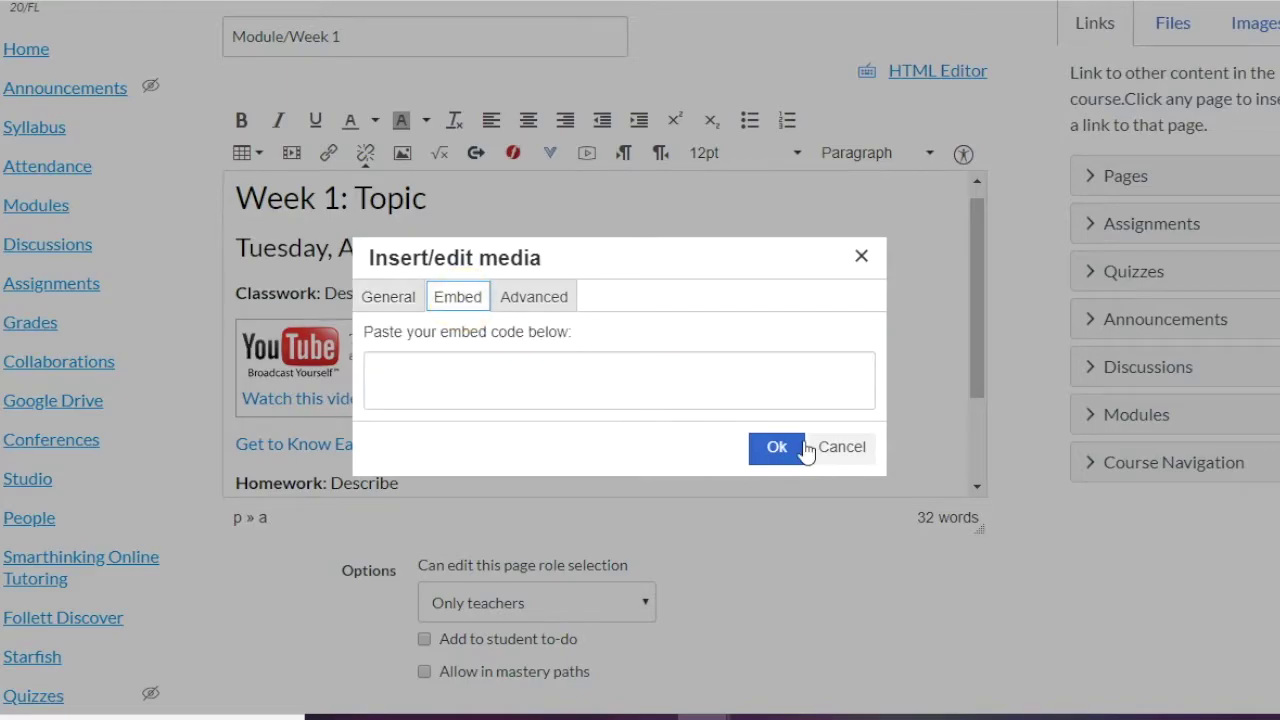
{"action": "left_click", "coordinate": [838, 450]}
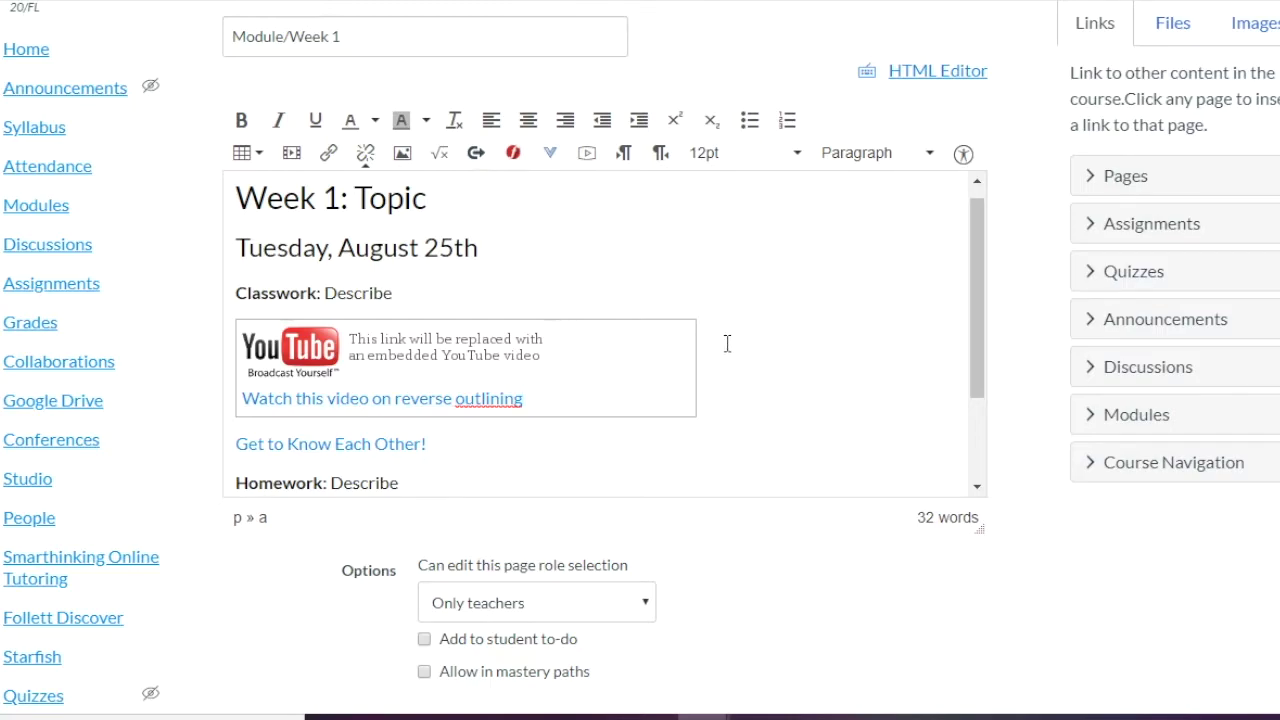
{"action": "scroll", "coordinate": [726, 342], "scroll_direction": "down", "scroll_amount": 1}
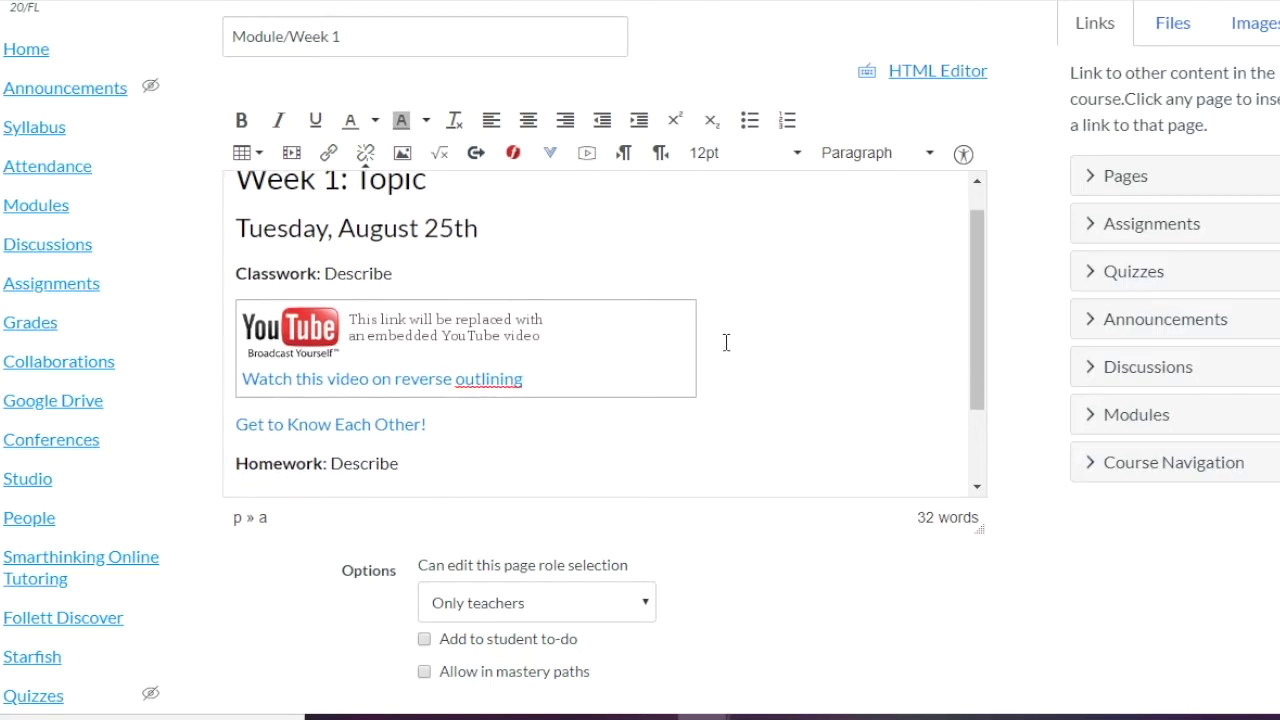
{"action": "scroll", "coordinate": [726, 342], "scroll_direction": "down", "scroll_amount": 1}
{"action": "scroll", "coordinate": [726, 342], "scroll_direction": "up", "scroll_amount": 3}
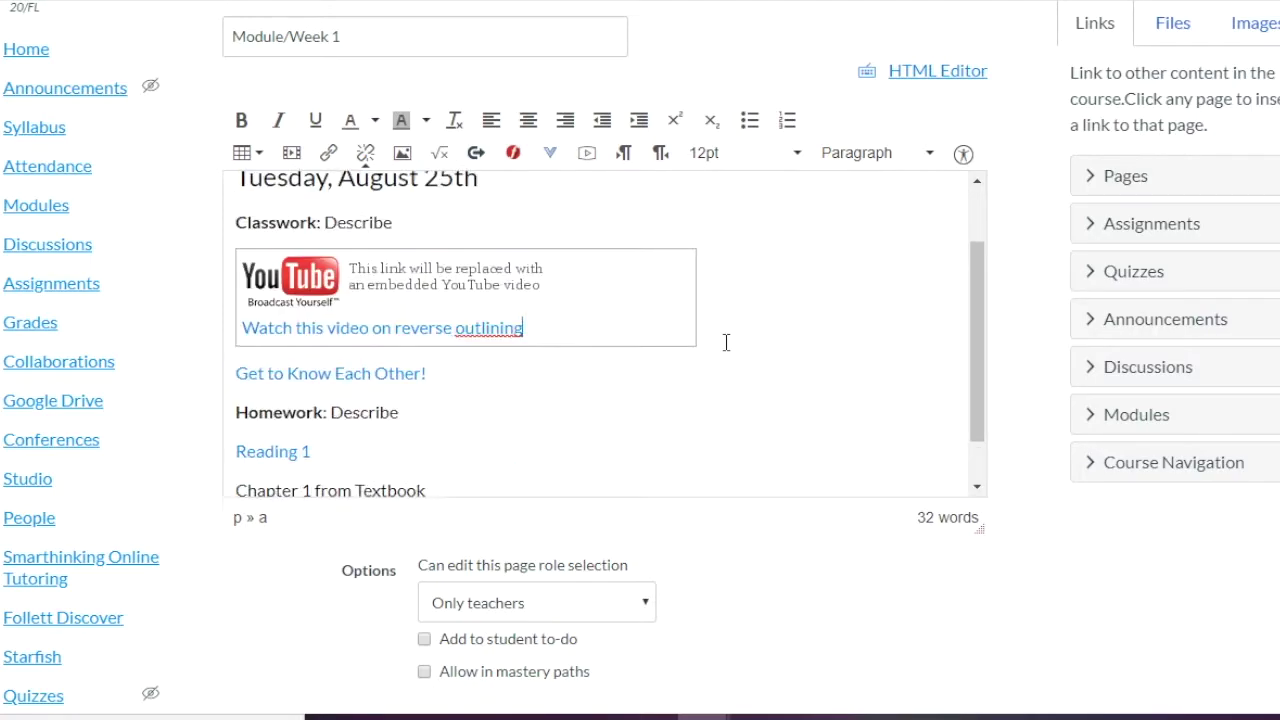
{"action": "left_click", "coordinate": [479, 214]}
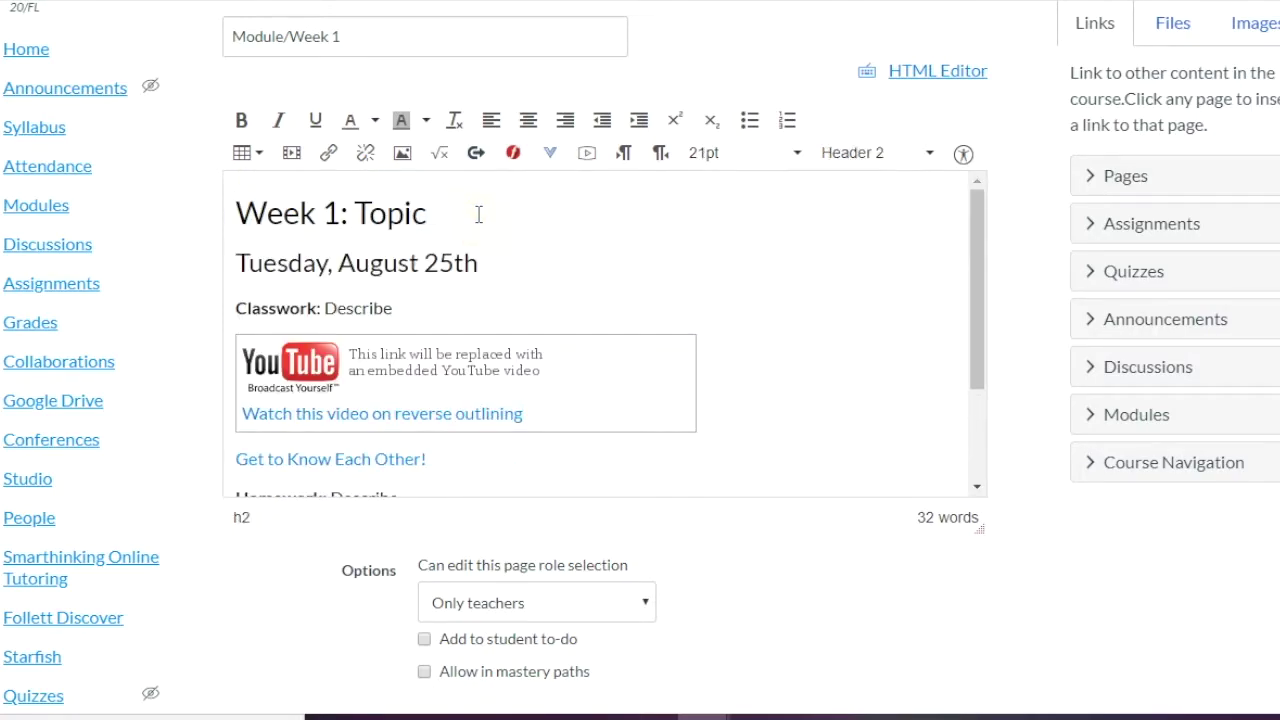
Step: Insert ENC 1101.jpg from Course files > Aesthetic as a decorative image below the heading
{"action": "key", "text": "Return"}
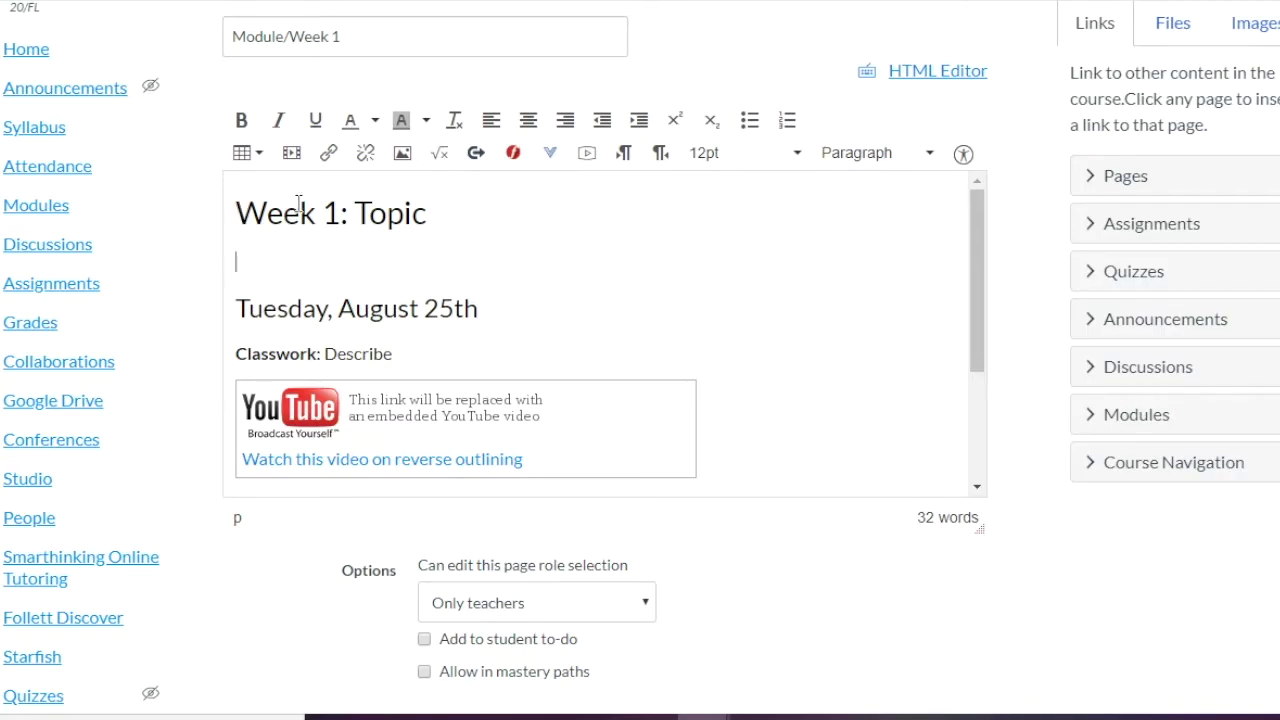
{"action": "left_click", "coordinate": [402, 153]}
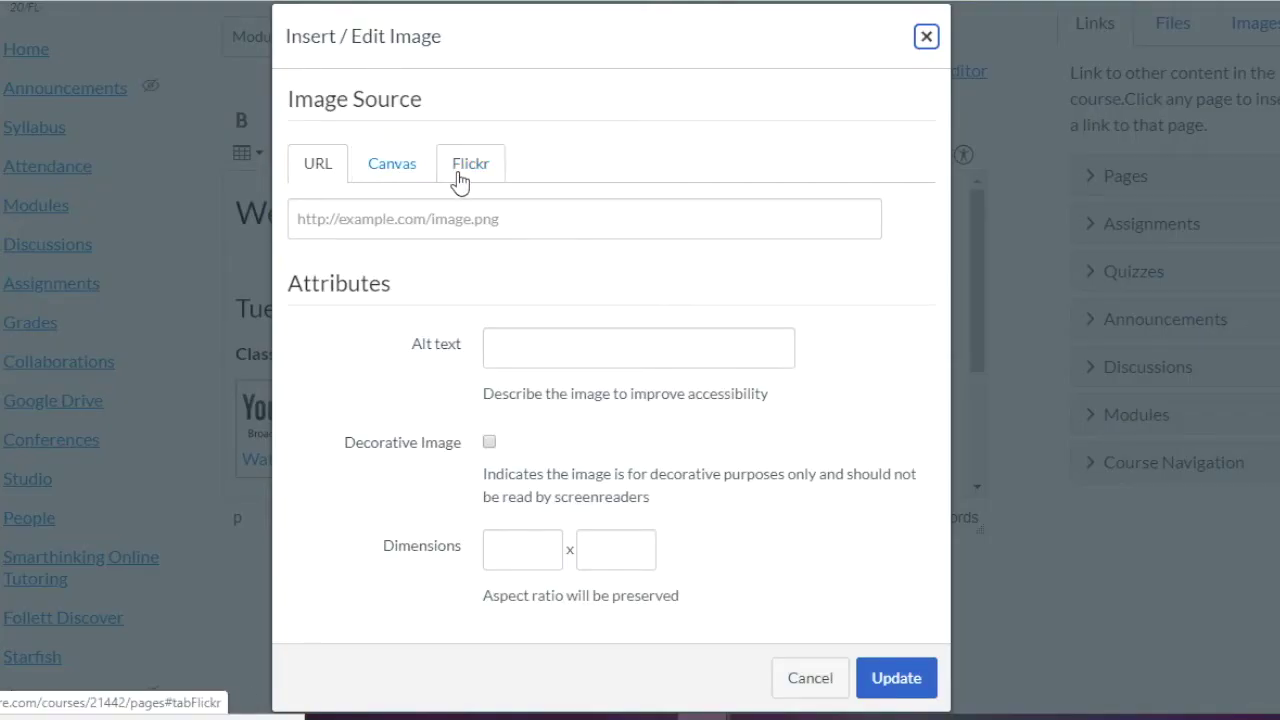
{"action": "left_click", "coordinate": [391, 166]}
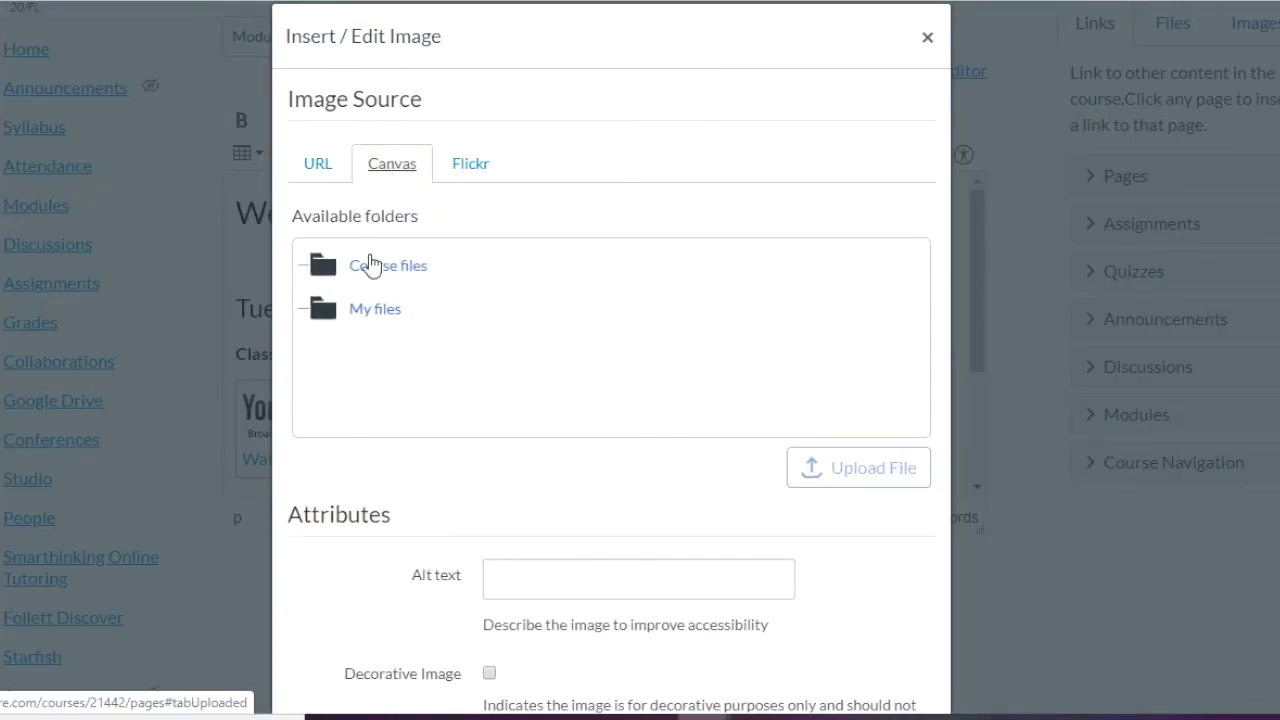
{"action": "left_click", "coordinate": [380, 268]}
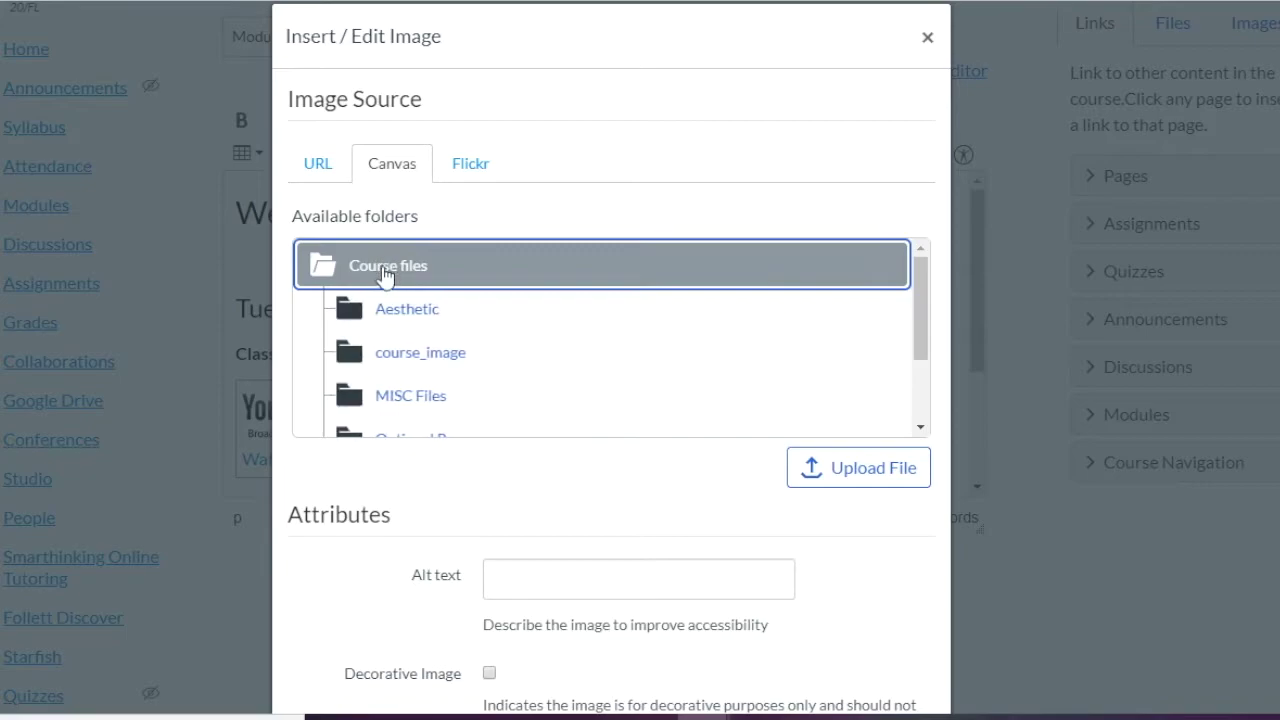
{"action": "left_click", "coordinate": [420, 316]}
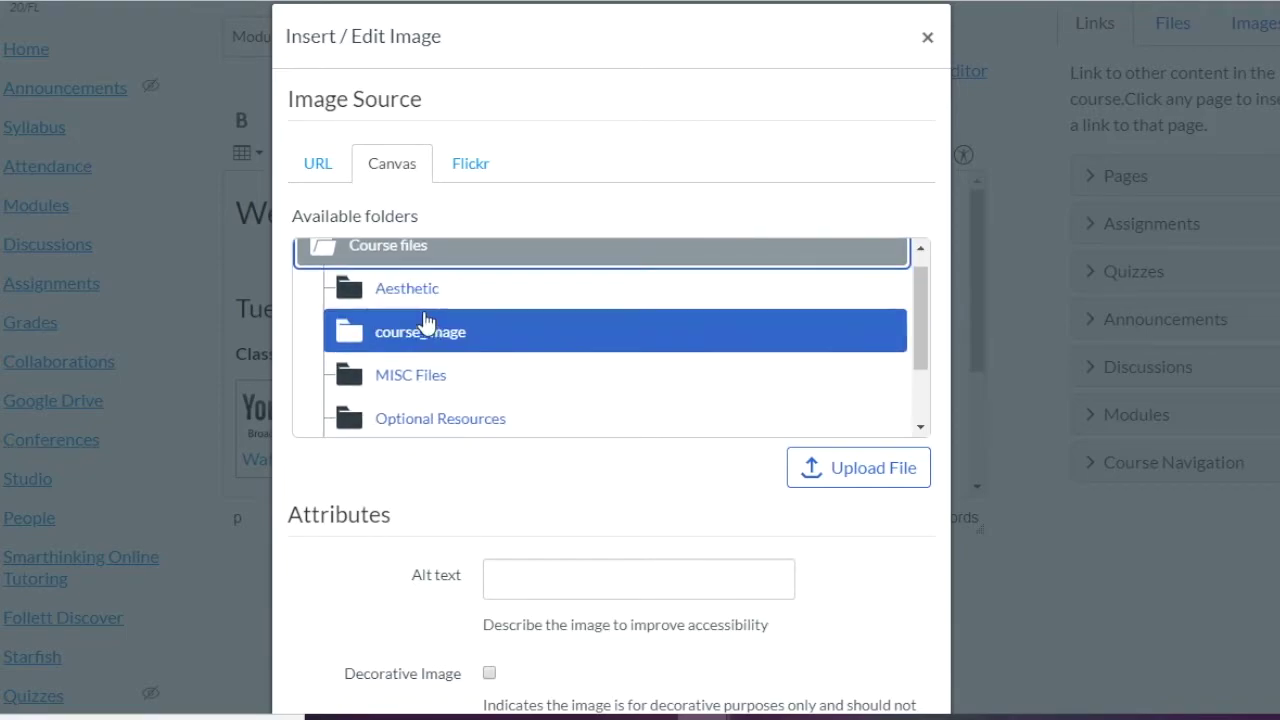
{"action": "left_click", "coordinate": [418, 300]}
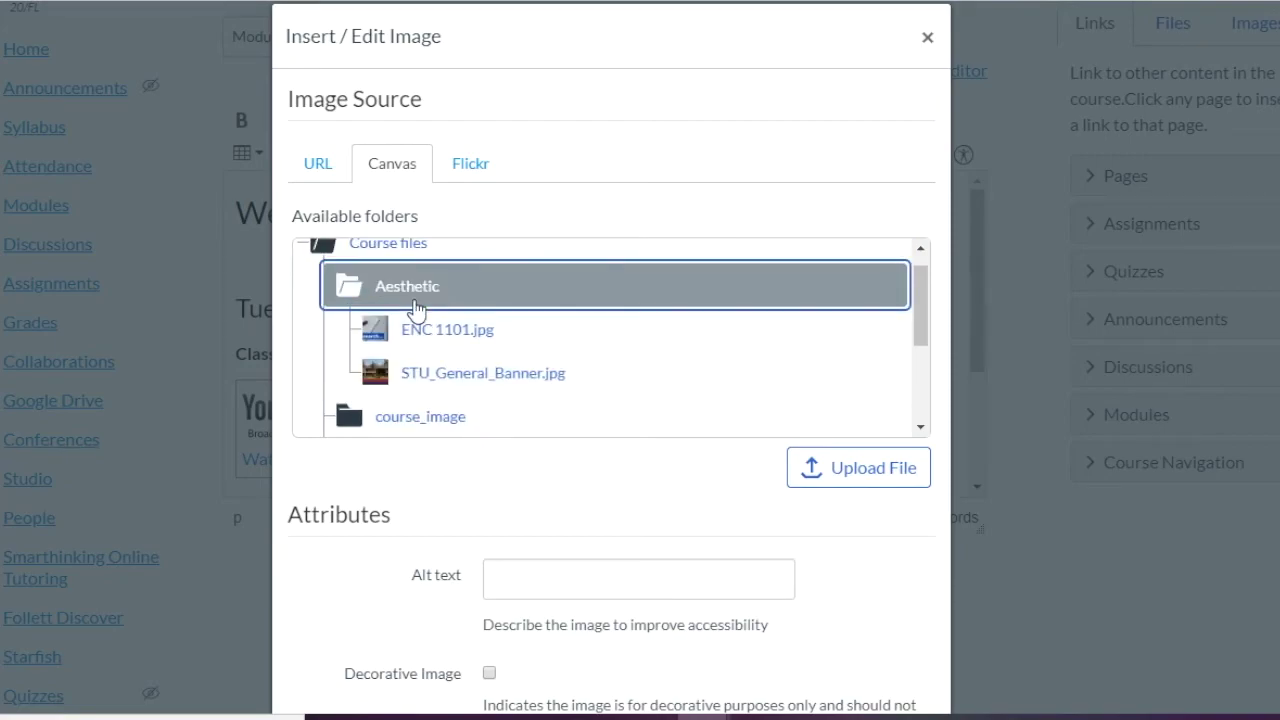
{"action": "left_click", "coordinate": [431, 331]}
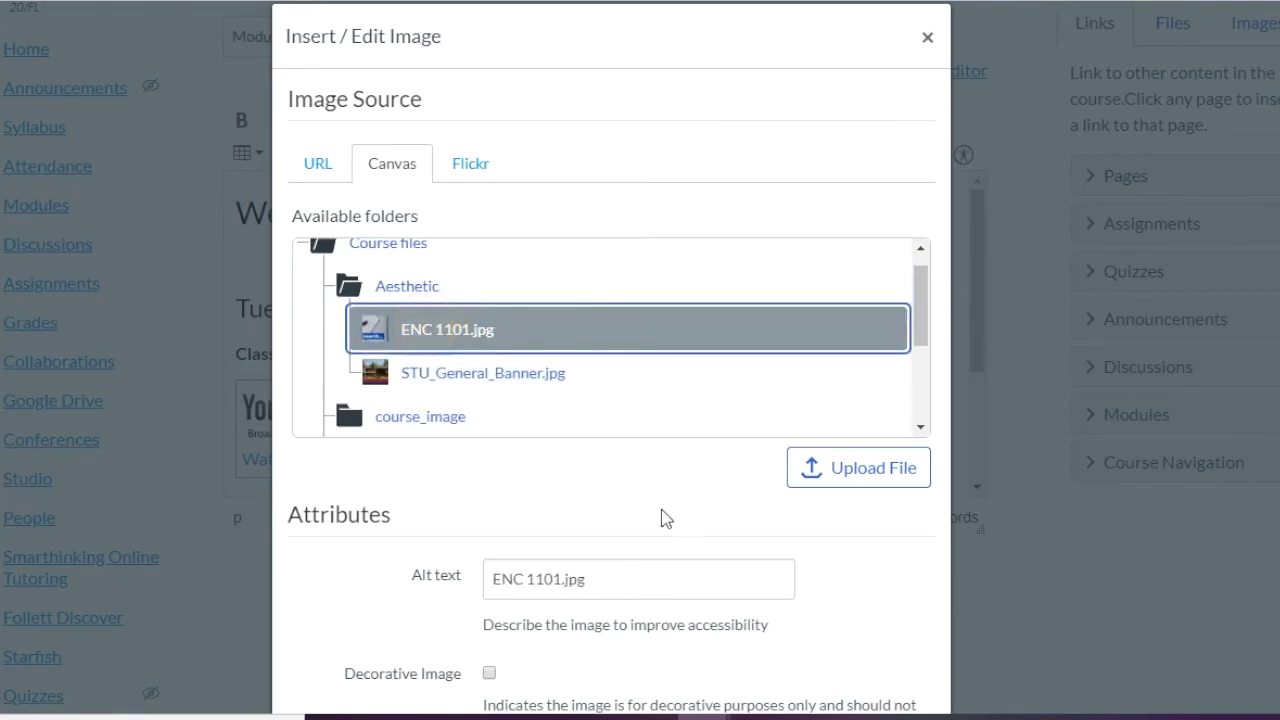
{"action": "scroll", "coordinate": [643, 491], "scroll_direction": "down", "scroll_amount": 1}
{"action": "scroll", "coordinate": [670, 537], "scroll_direction": "down", "scroll_amount": 2}
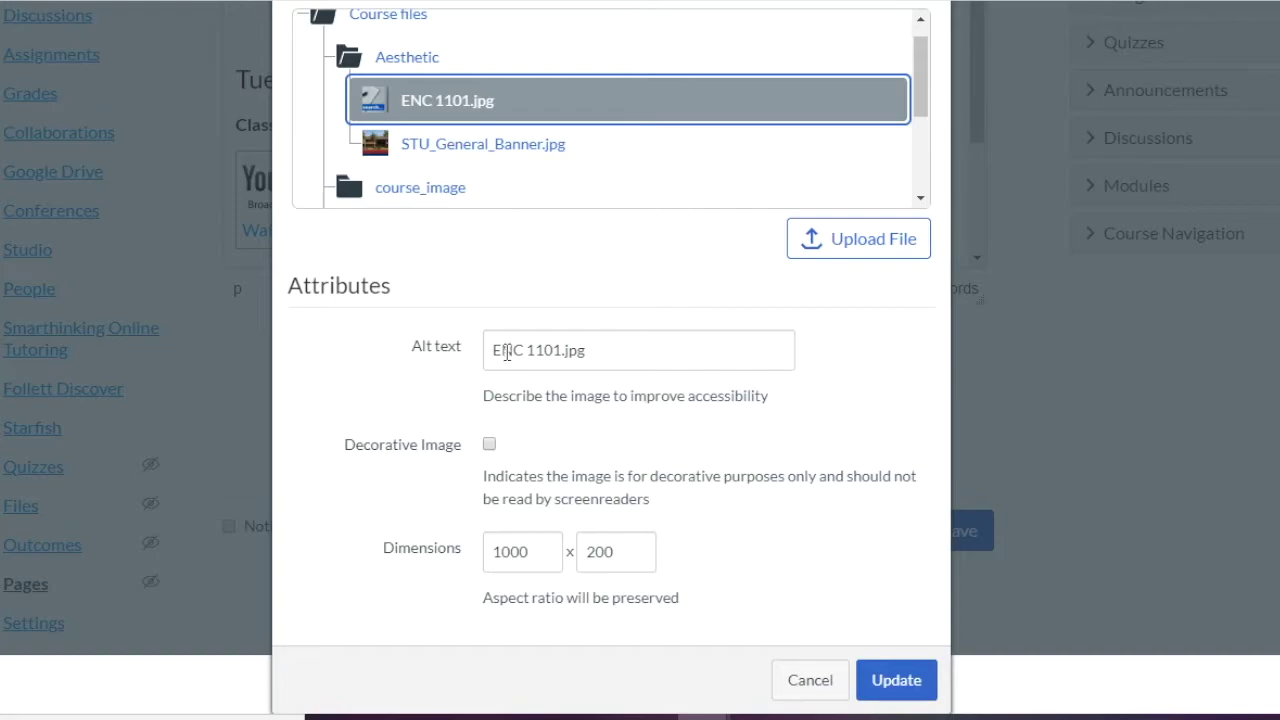
{"action": "left_click", "coordinate": [490, 445]}
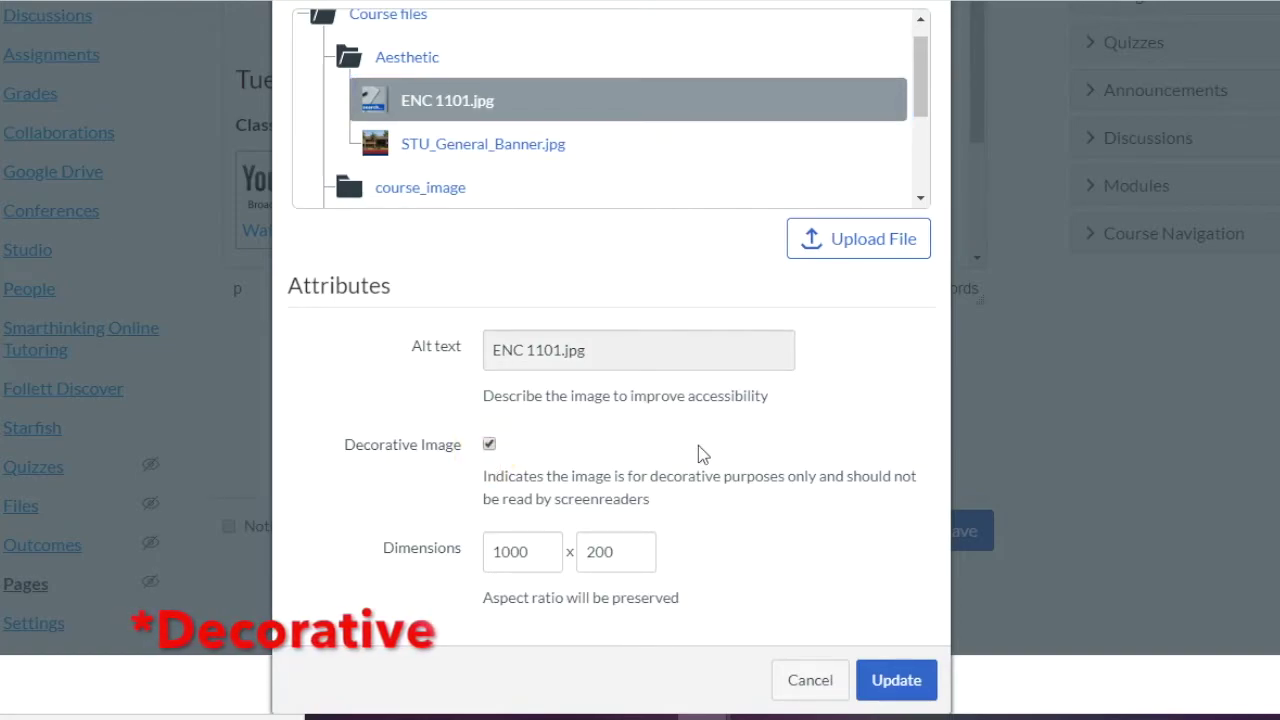
{"action": "left_click", "coordinate": [884, 676]}
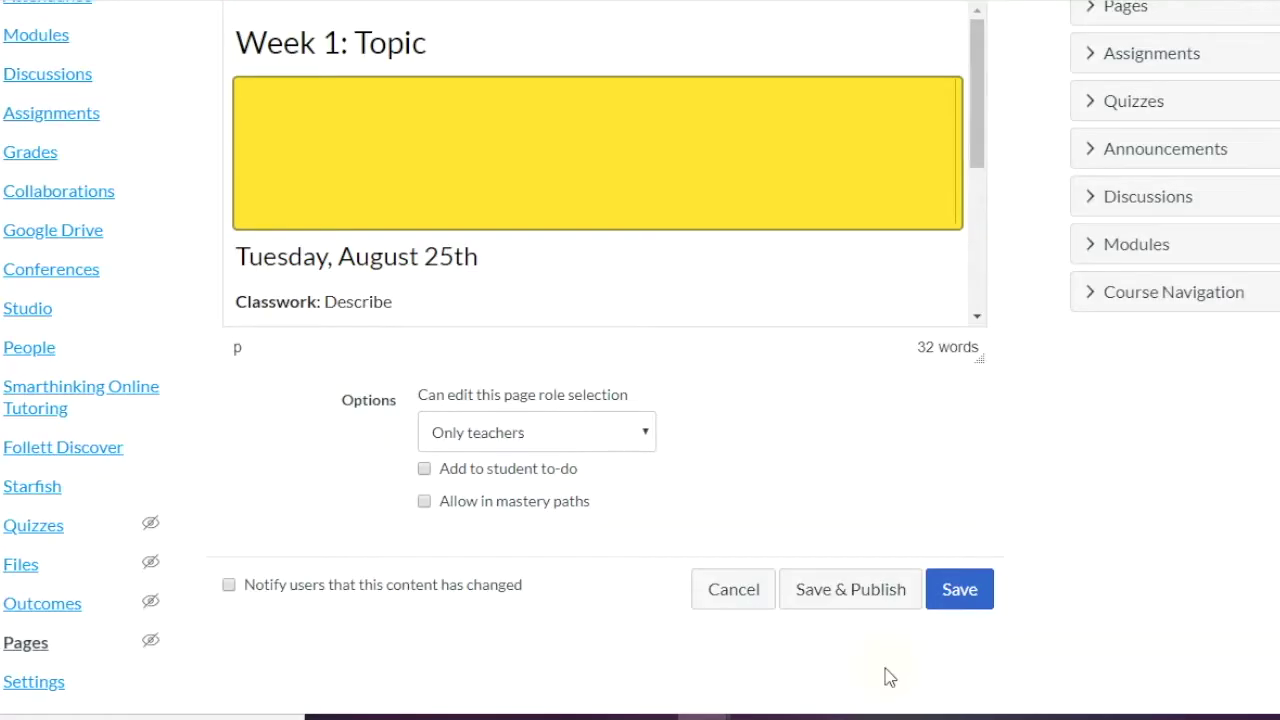
Step: Keep editing of the Module/Week 1 page limited to 'Only teachers' and save it
{"action": "scroll", "coordinate": [556, 381], "scroll_direction": "up", "scroll_amount": 3}
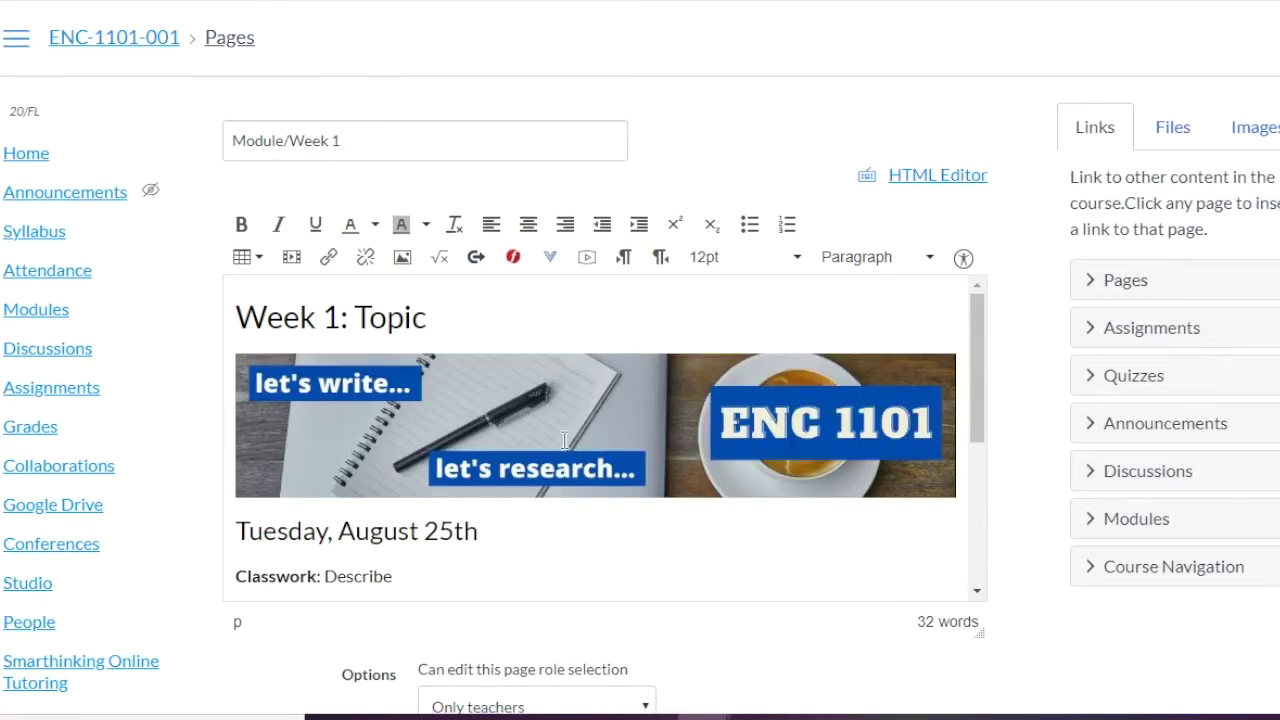
{"action": "scroll", "coordinate": [565, 440], "scroll_direction": "down", "scroll_amount": 3}
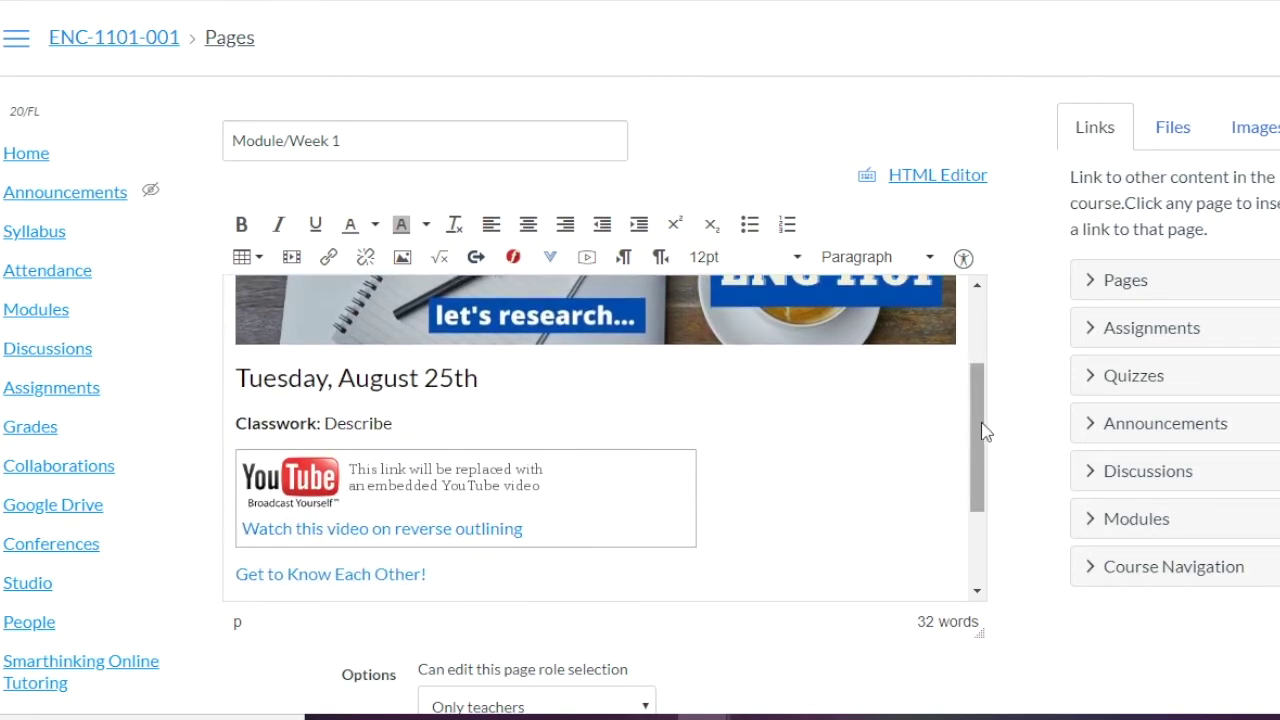
{"action": "scroll", "coordinate": [1013, 440], "scroll_direction": "down", "scroll_amount": 1}
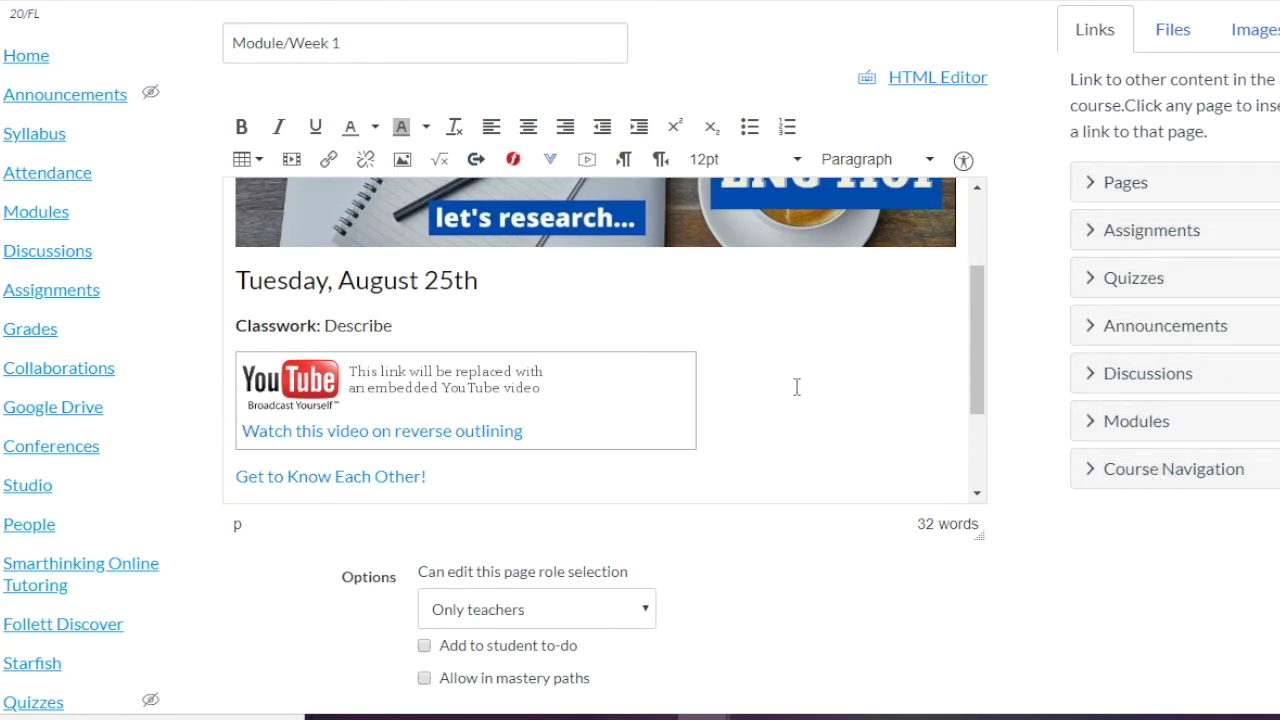
{"action": "scroll", "coordinate": [797, 387], "scroll_direction": "down", "scroll_amount": 3}
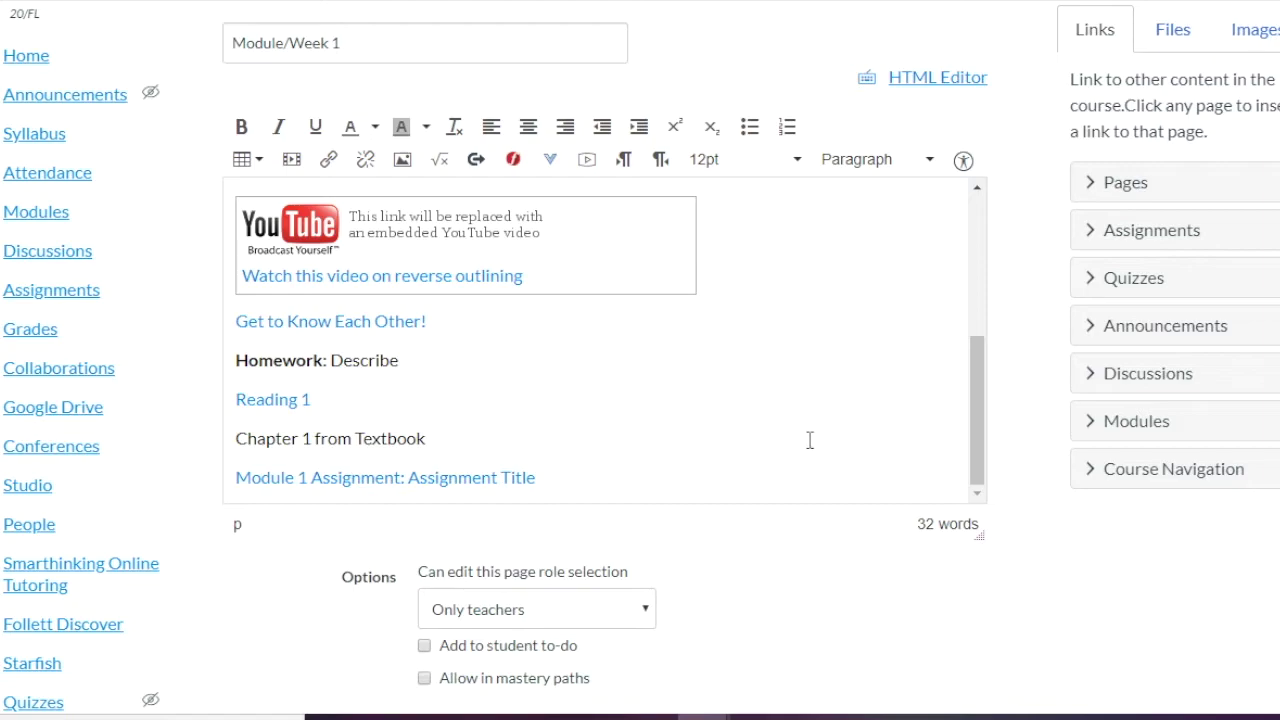
{"action": "scroll", "coordinate": [862, 560], "scroll_direction": "down", "scroll_amount": 3}
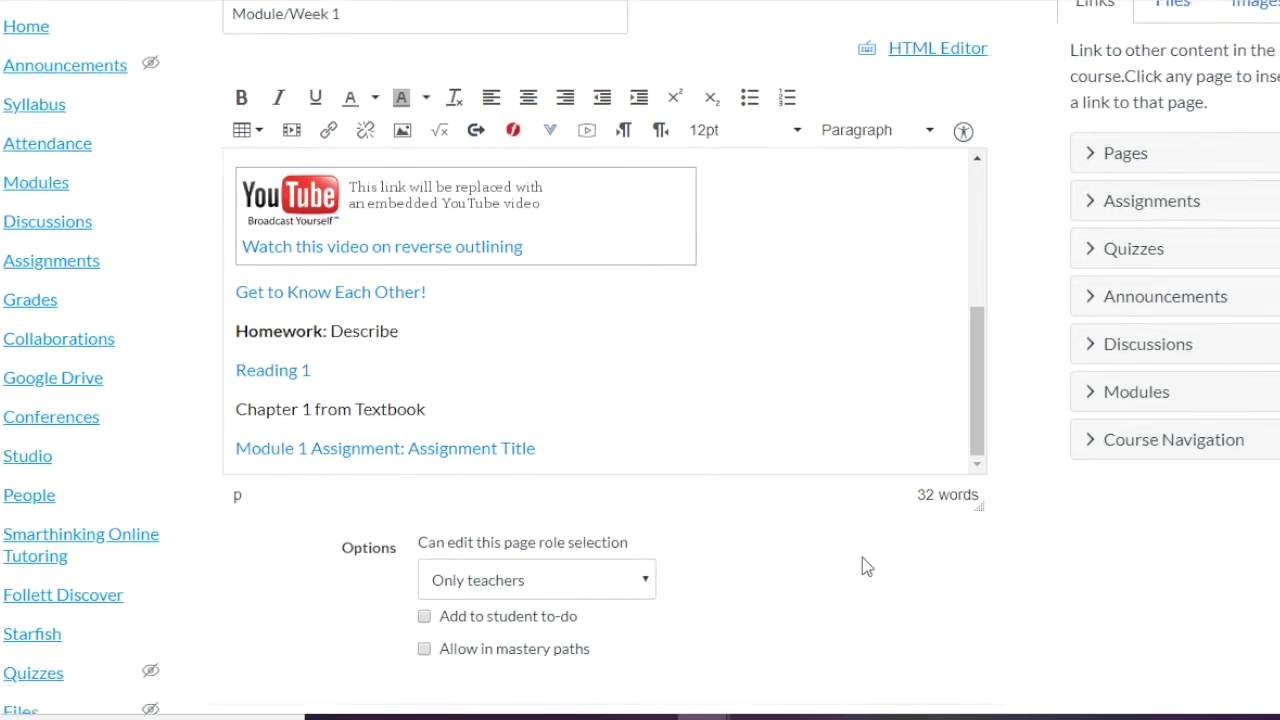
{"action": "left_click", "coordinate": [648, 433]}
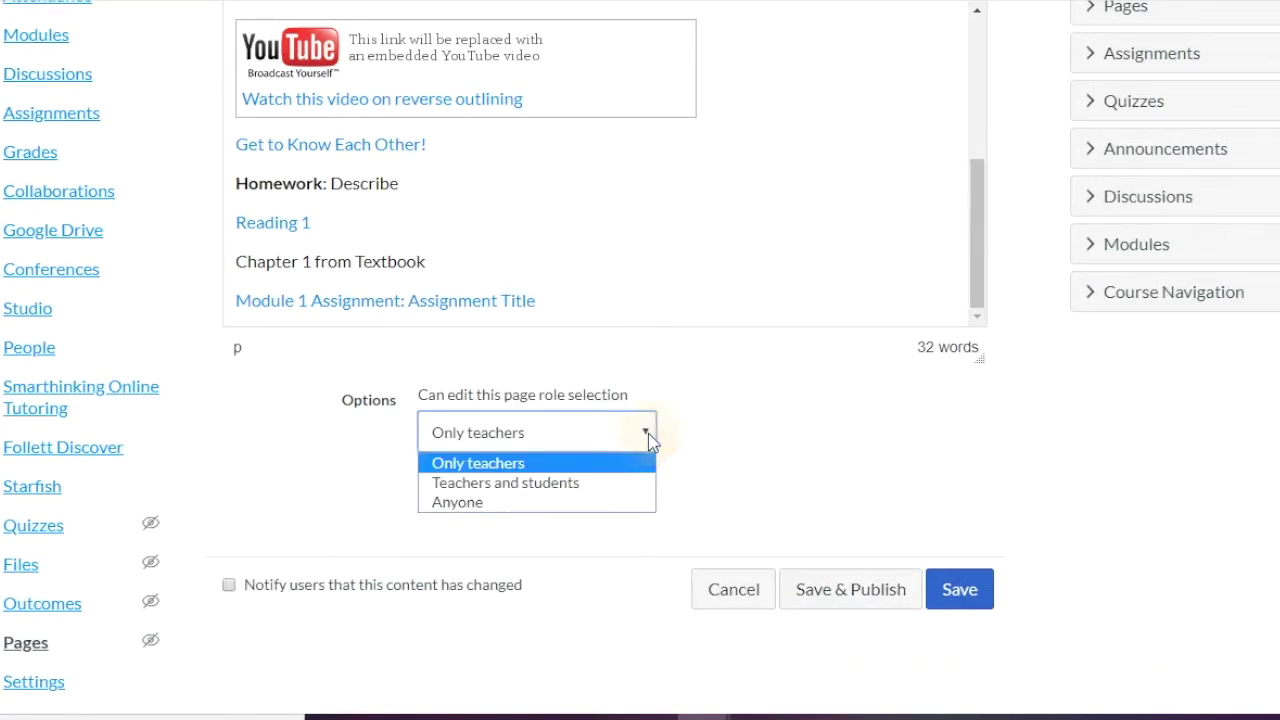
{"action": "left_click", "coordinate": [743, 377]}
{"action": "left_click", "coordinate": [791, 401]}
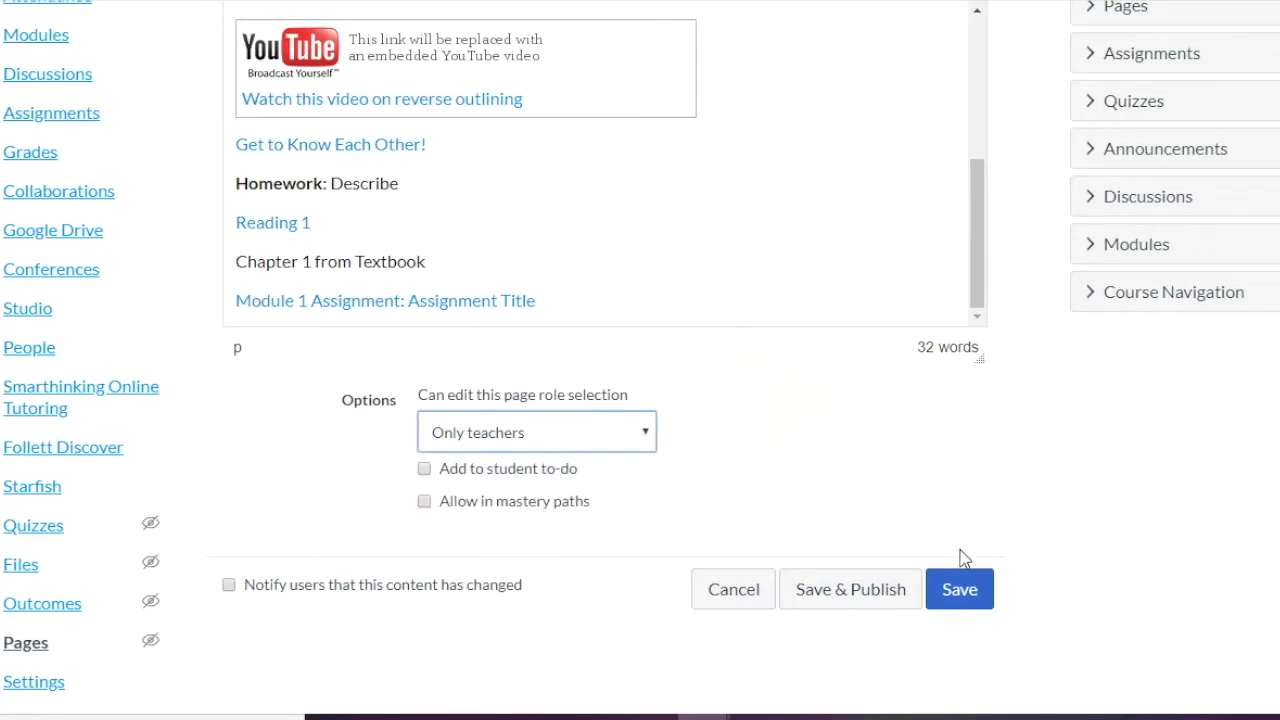
{"action": "left_click", "coordinate": [962, 592]}
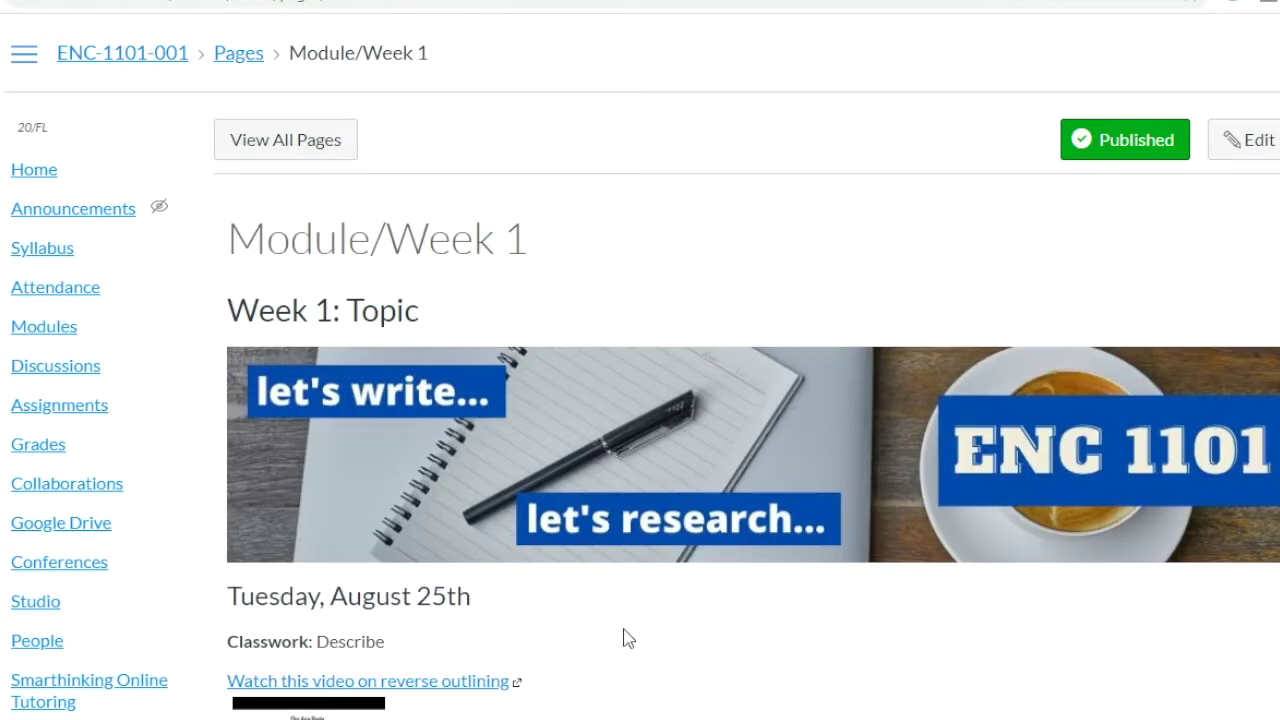
Step: Play the reverse-outlining video preview inline, minimize it, then reopen the page for editing
{"action": "scroll", "coordinate": [628, 638], "scroll_direction": "down", "scroll_amount": 3}
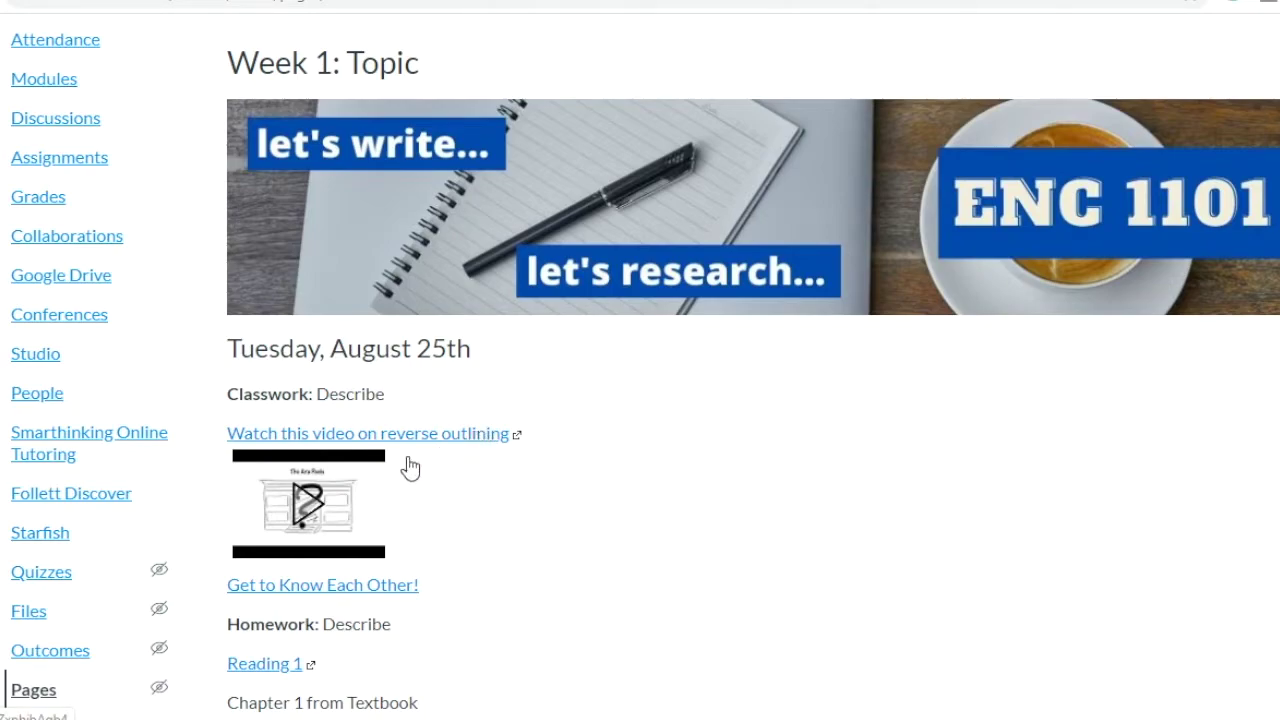
{"action": "left_click", "coordinate": [294, 512]}
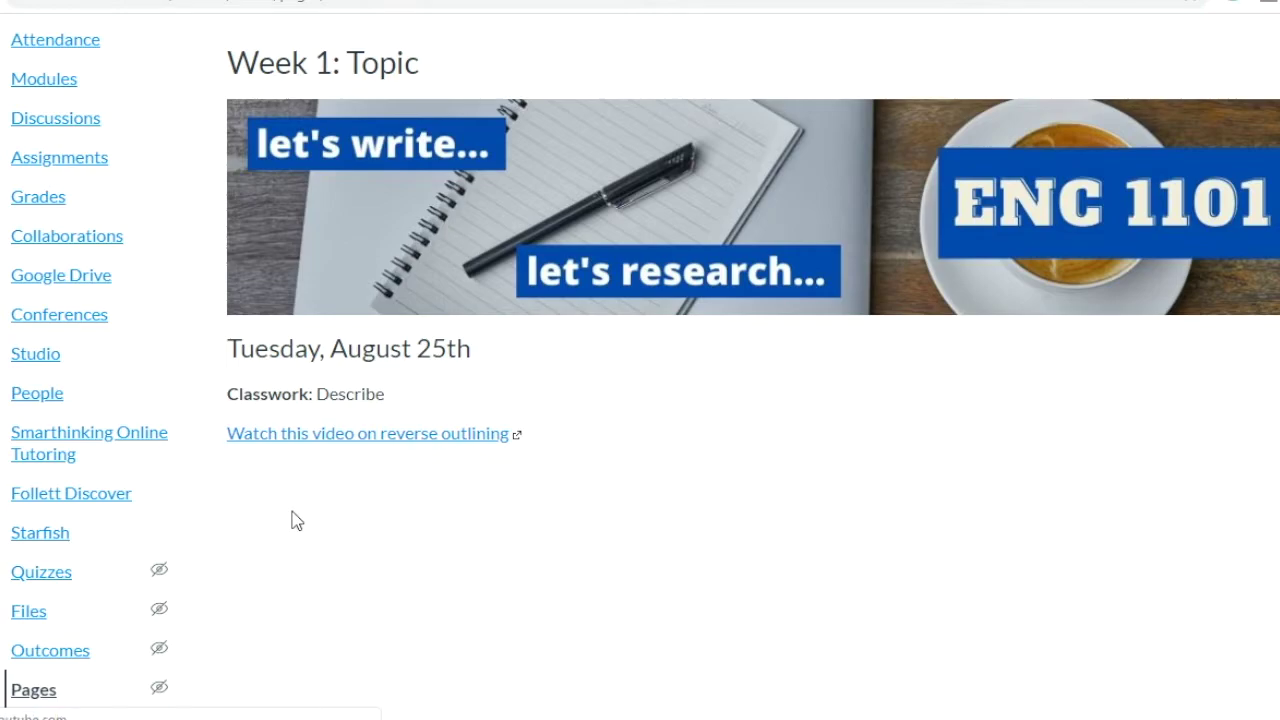
{"action": "scroll", "coordinate": [293, 512], "scroll_direction": "down", "scroll_amount": 2}
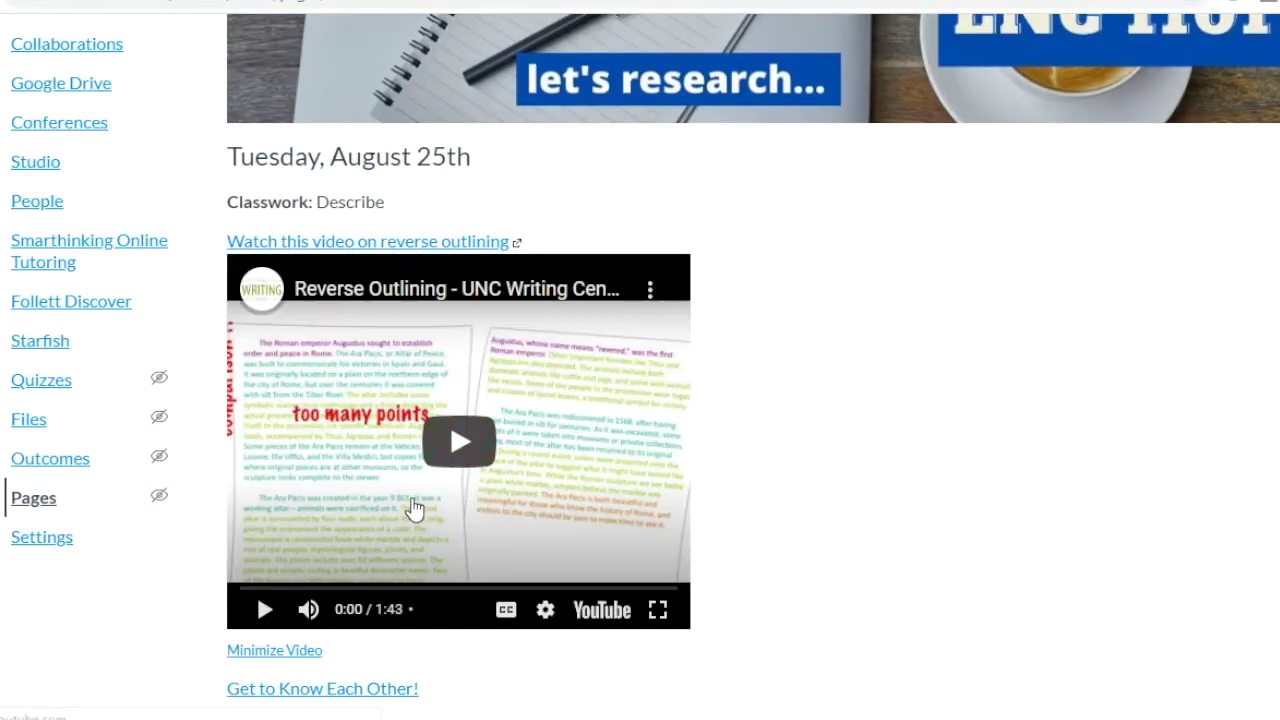
{"action": "left_click", "coordinate": [252, 650]}
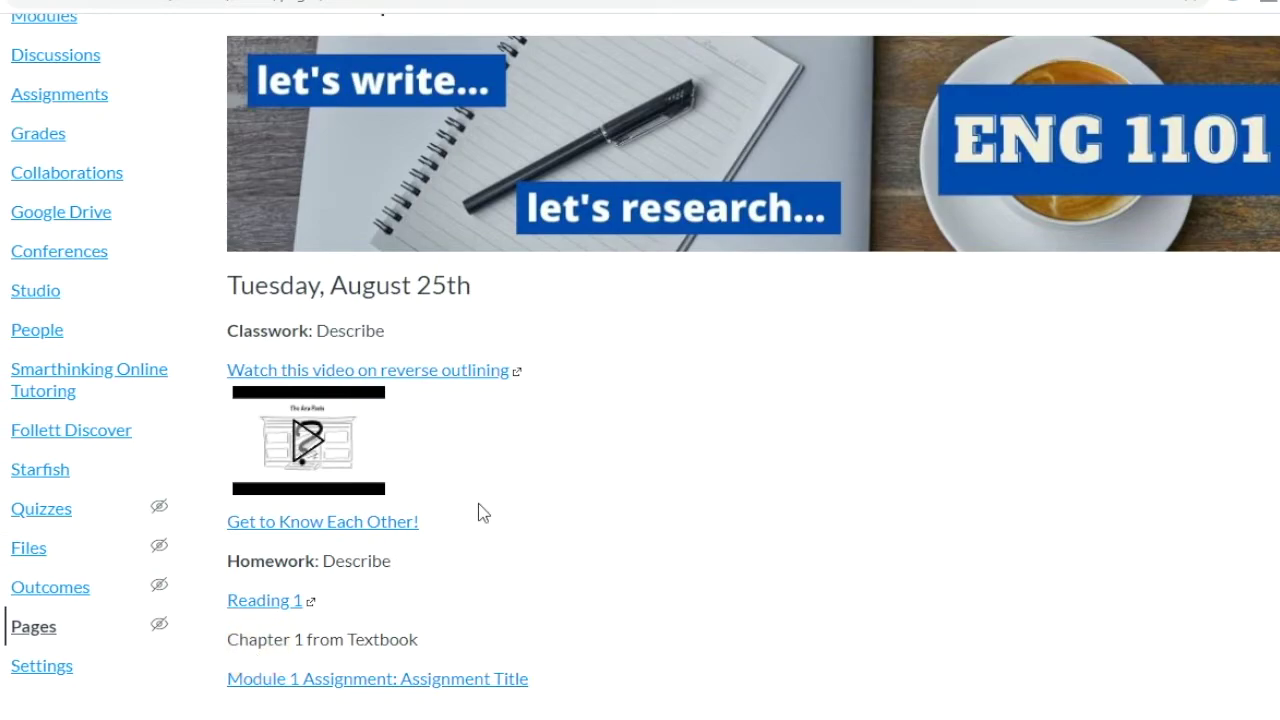
{"action": "scroll", "coordinate": [885, 476], "scroll_direction": "up", "scroll_amount": 3}
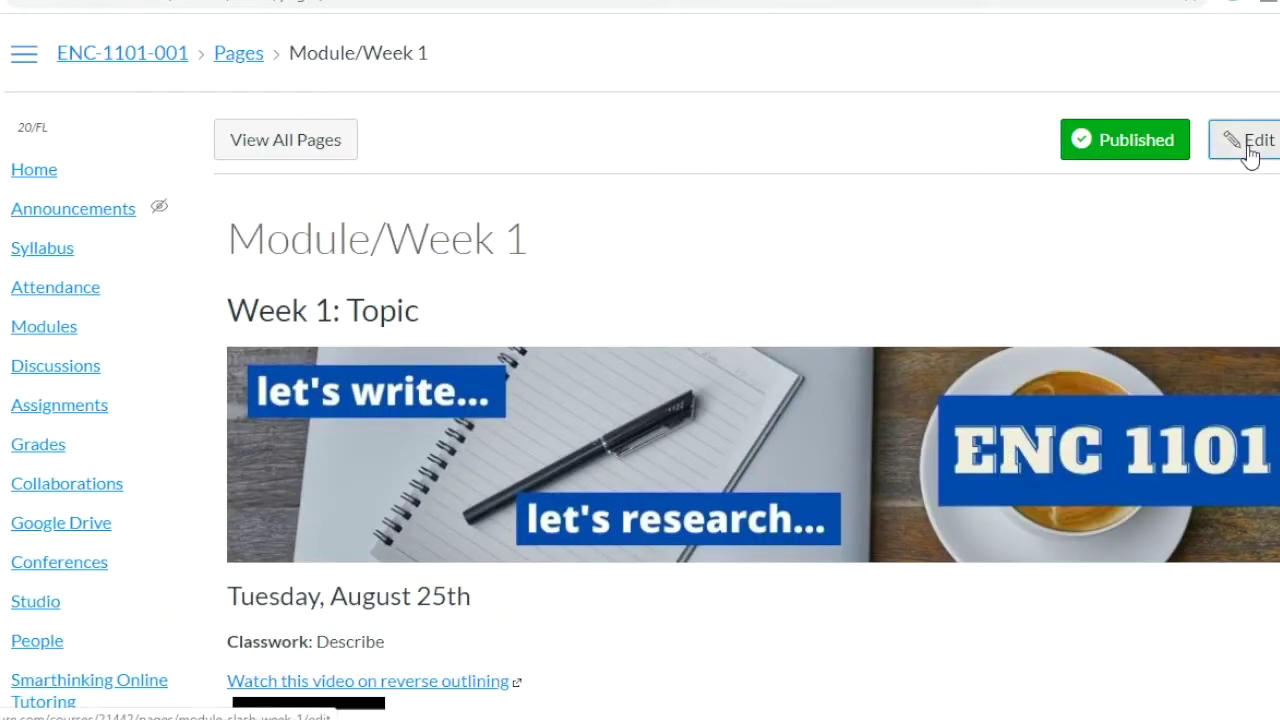
{"action": "left_click", "coordinate": [1249, 148]}
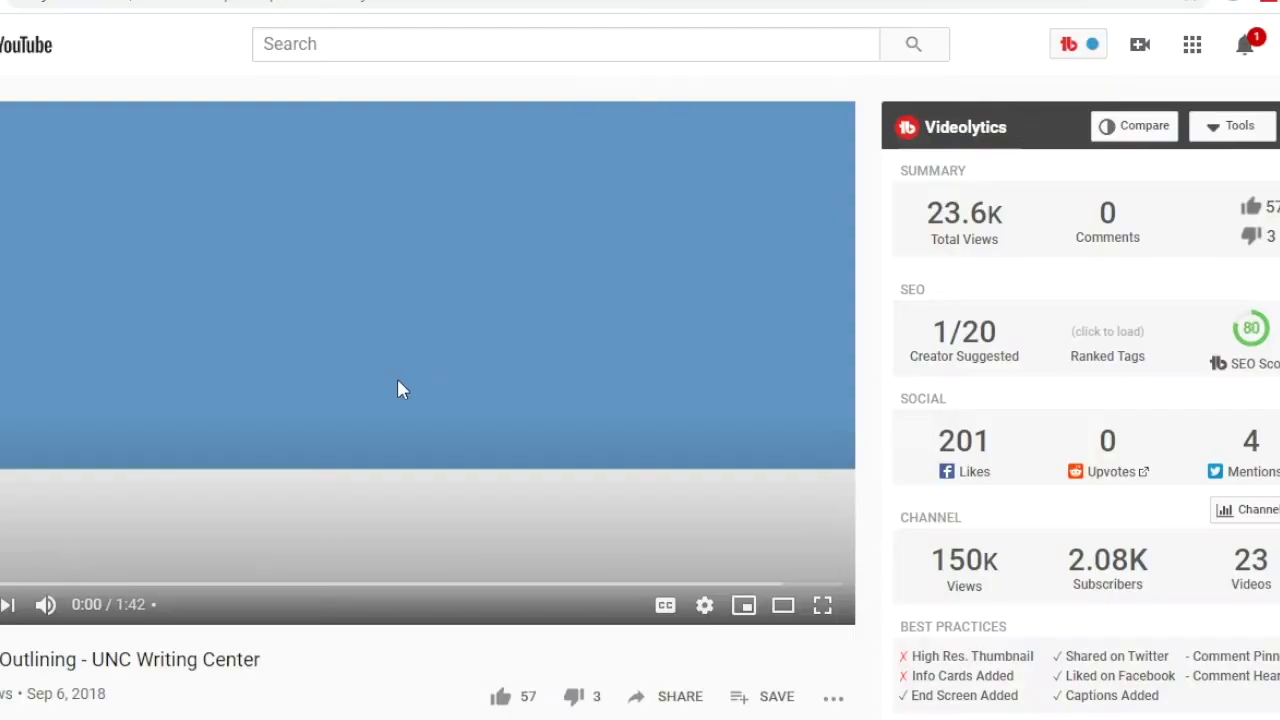
Step: Copy the 'Reverse Outlining - UNC Writing Center' YouTube embed code and return to Canvas
{"action": "scroll", "coordinate": [652, 567], "scroll_direction": "down", "scroll_amount": 2}
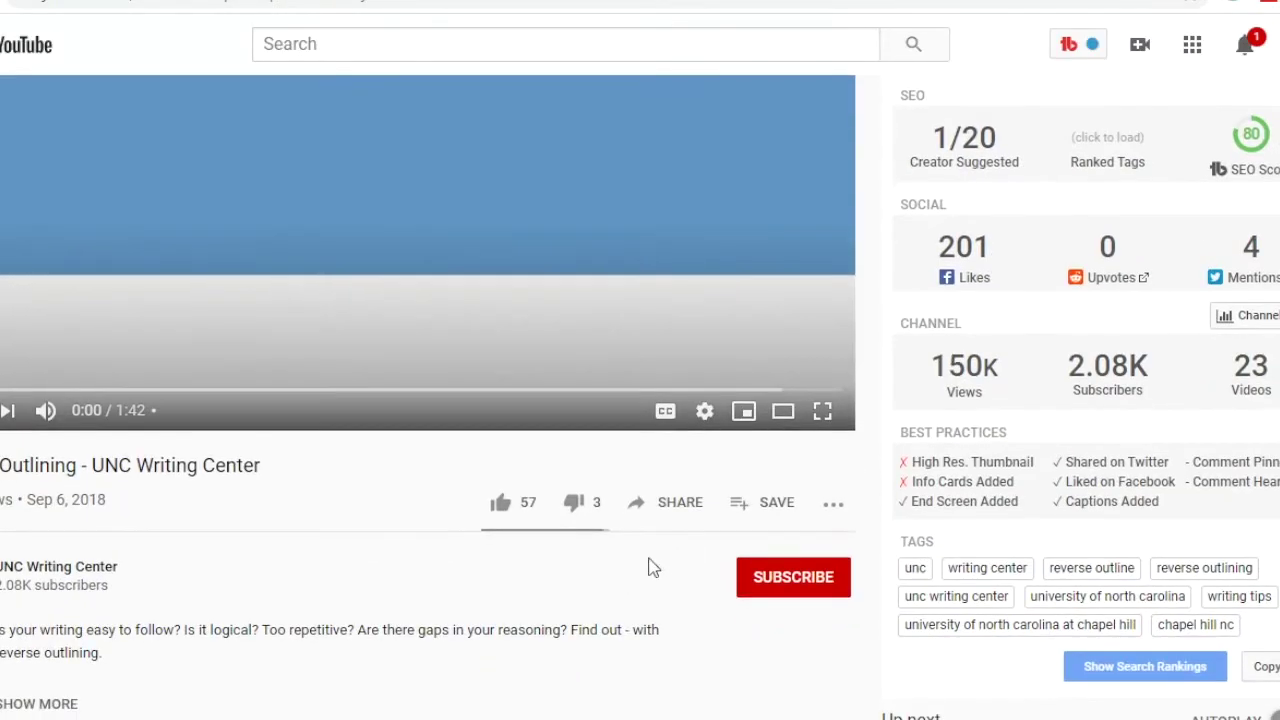
{"action": "left_click", "coordinate": [682, 508]}
{"action": "left_click", "coordinate": [409, 322]}
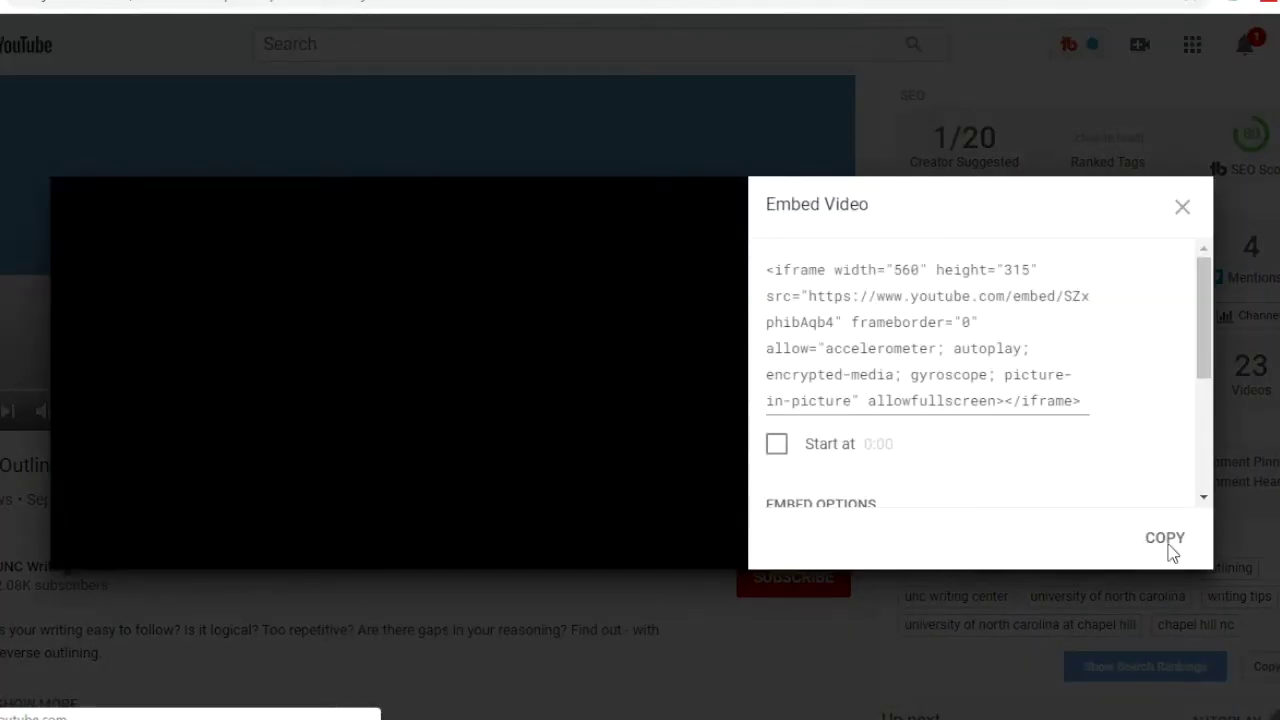
{"action": "left_click", "coordinate": [1166, 542]}
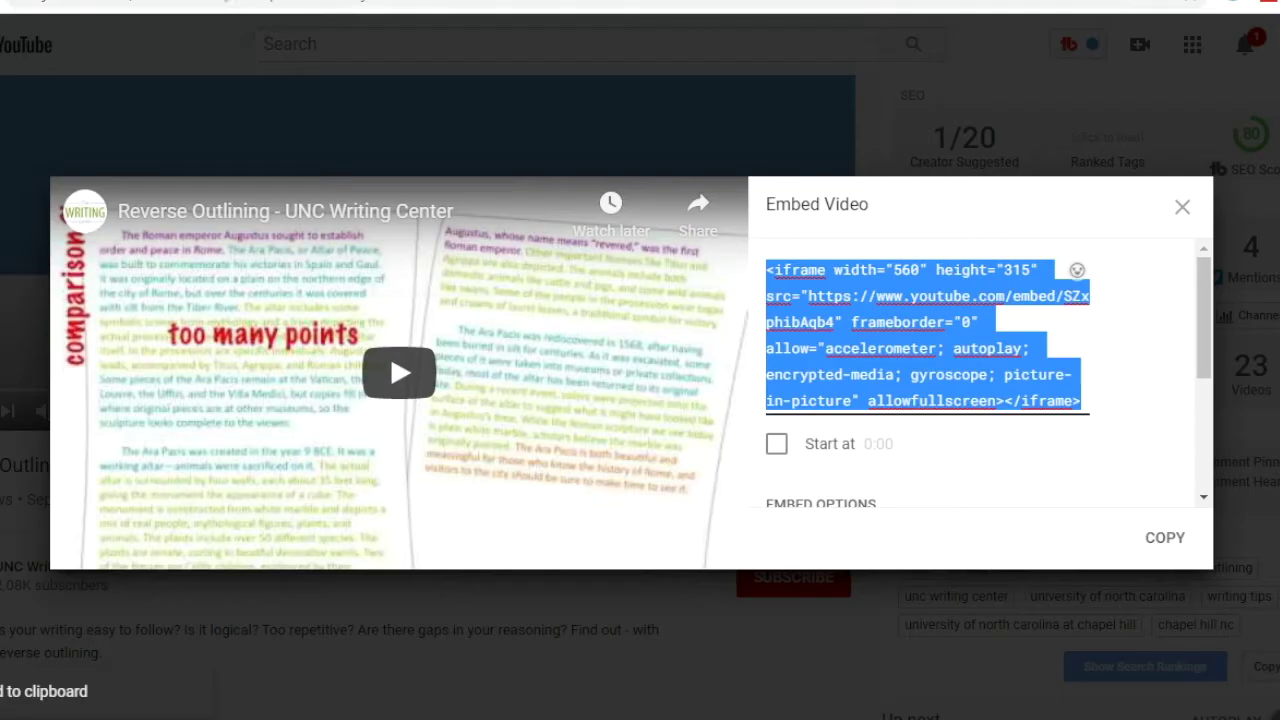
{"action": "key", "text": "ctrl+Tab"}
{"action": "scroll", "coordinate": [586, 452], "scroll_direction": "down", "scroll_amount": 3}
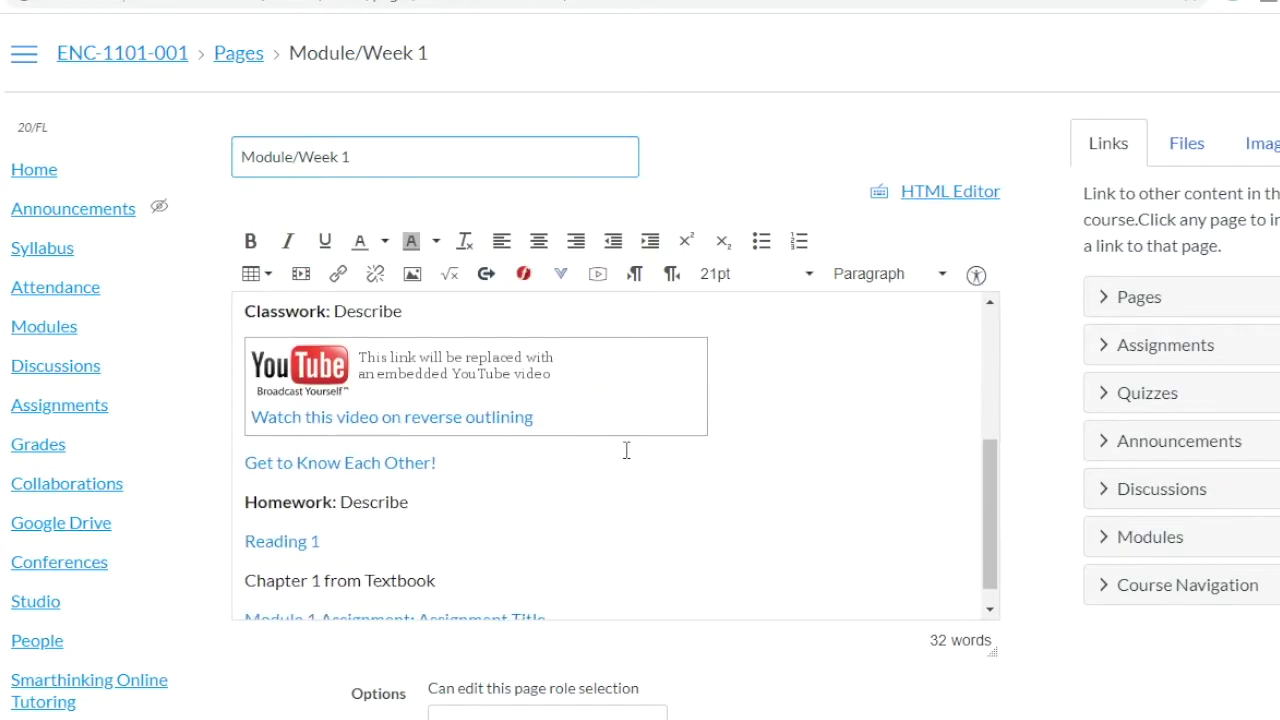
Step: Add a new line below the reverse-outlining link and embed the copied YouTube iframe code there
{"action": "left_click", "coordinate": [752, 428]}
{"action": "key", "text": "Return"}
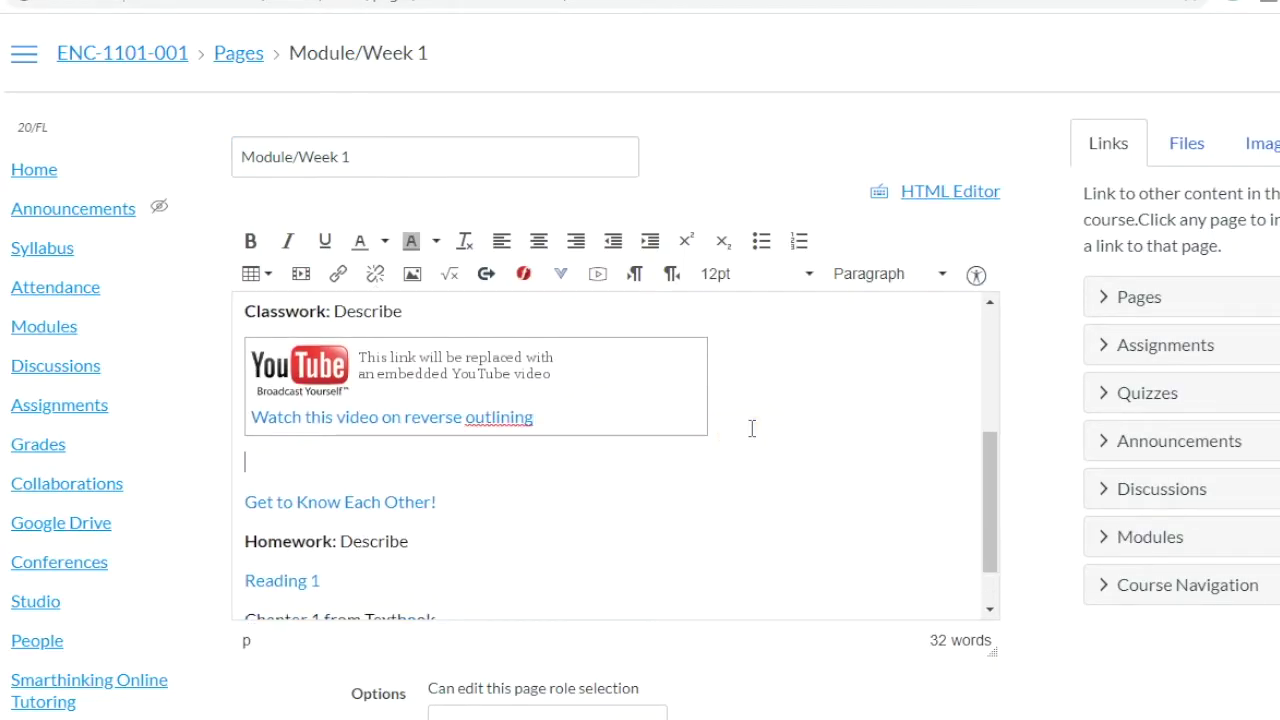
{"action": "left_click", "coordinate": [303, 278]}
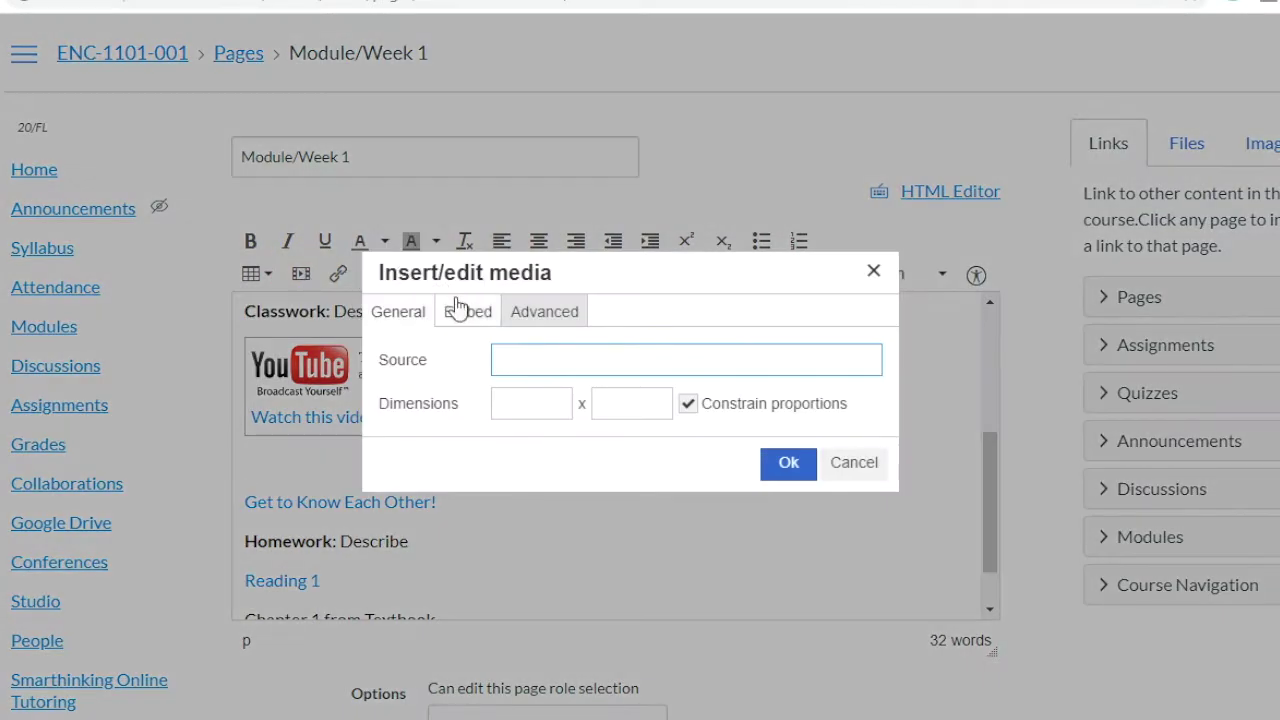
{"action": "left_click", "coordinate": [463, 318]}
{"action": "left_click", "coordinate": [519, 386]}
{"action": "key", "text": "ctrl+v"}
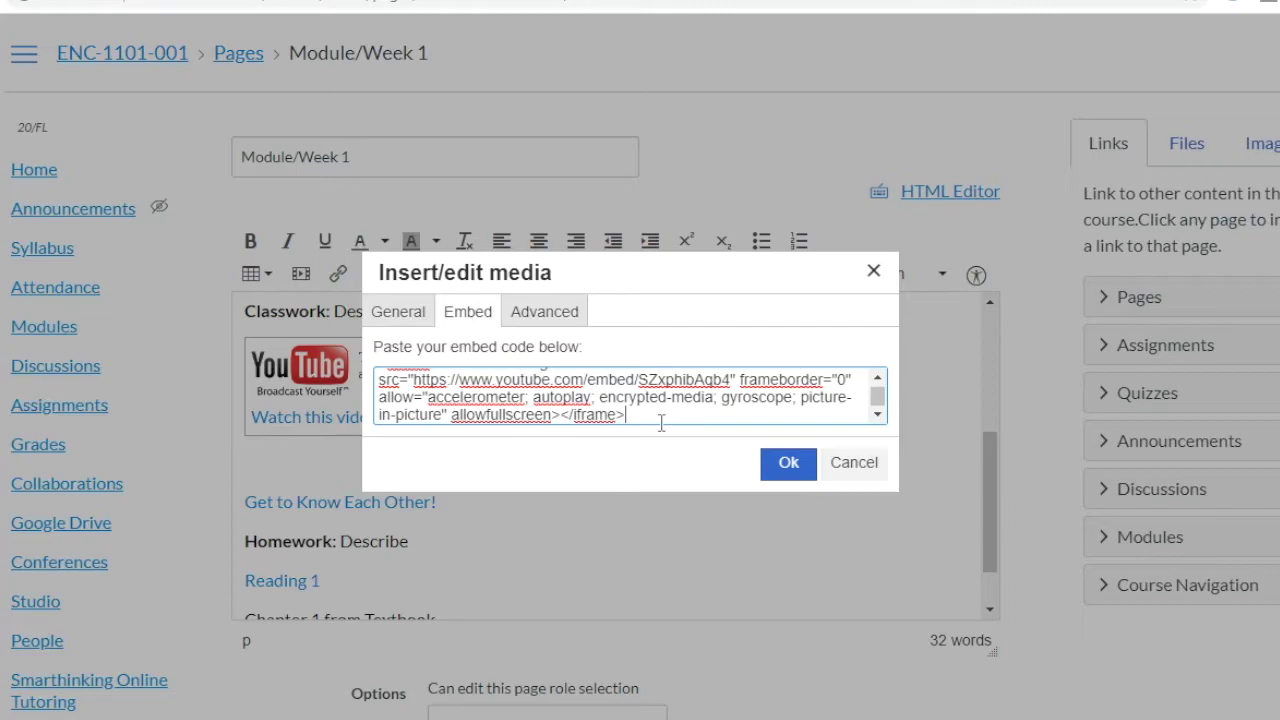
{"action": "left_click", "coordinate": [775, 465]}
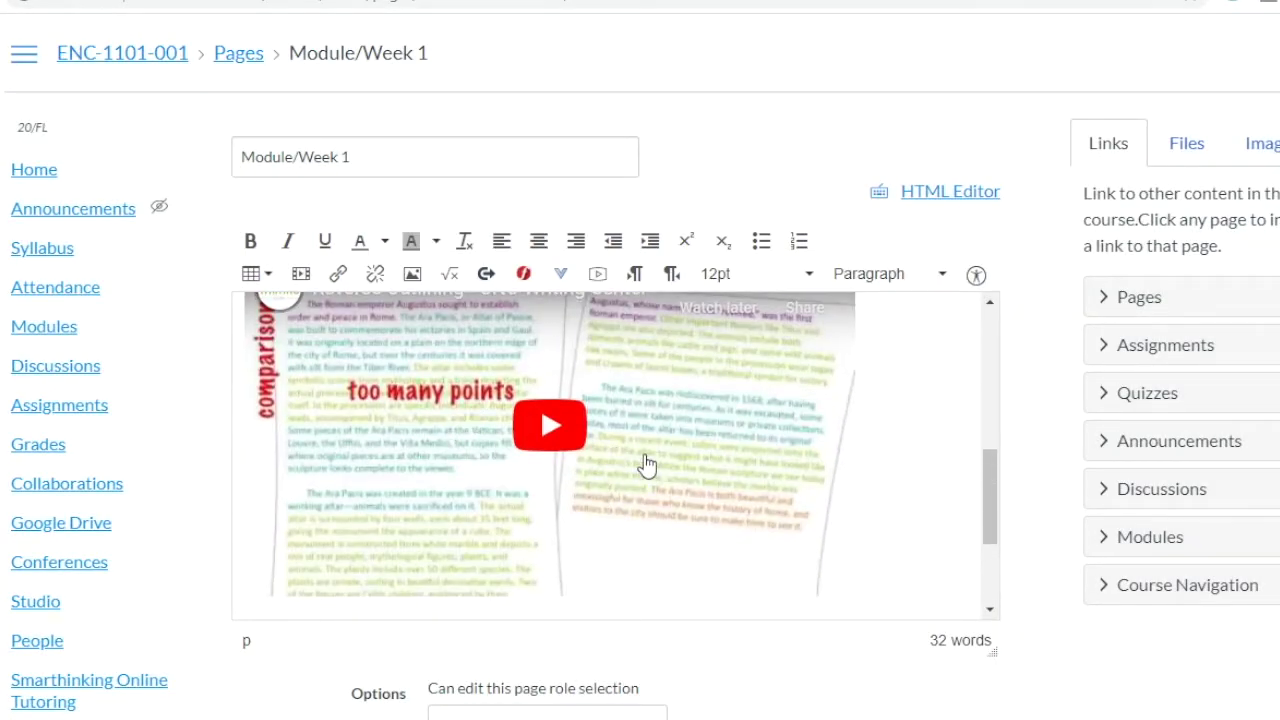
{"action": "scroll", "coordinate": [646, 465], "scroll_direction": "up", "scroll_amount": 2}
{"action": "scroll", "coordinate": [646, 465], "scroll_direction": "up", "scroll_amount": 2}
{"action": "scroll", "coordinate": [646, 463], "scroll_direction": "down", "scroll_amount": 1}
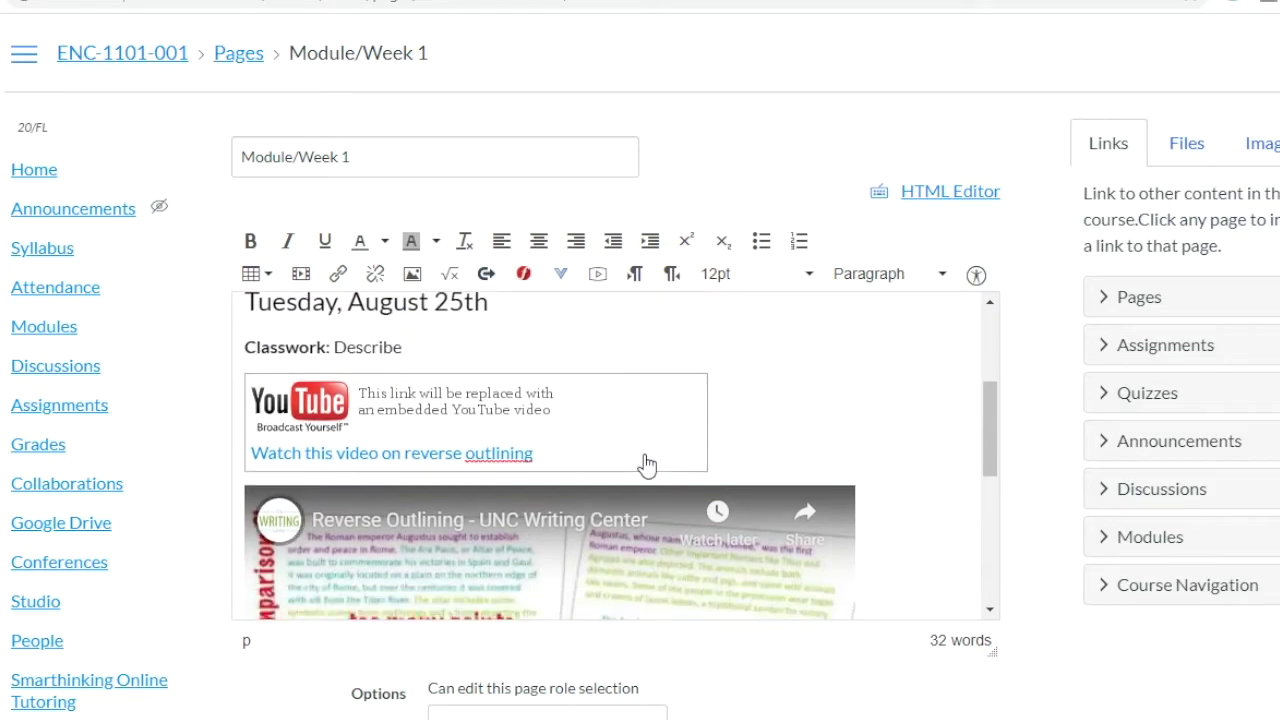
Step: Disable inline previews for the reverse-outlining link and update the link
{"action": "left_click", "coordinate": [646, 463]}
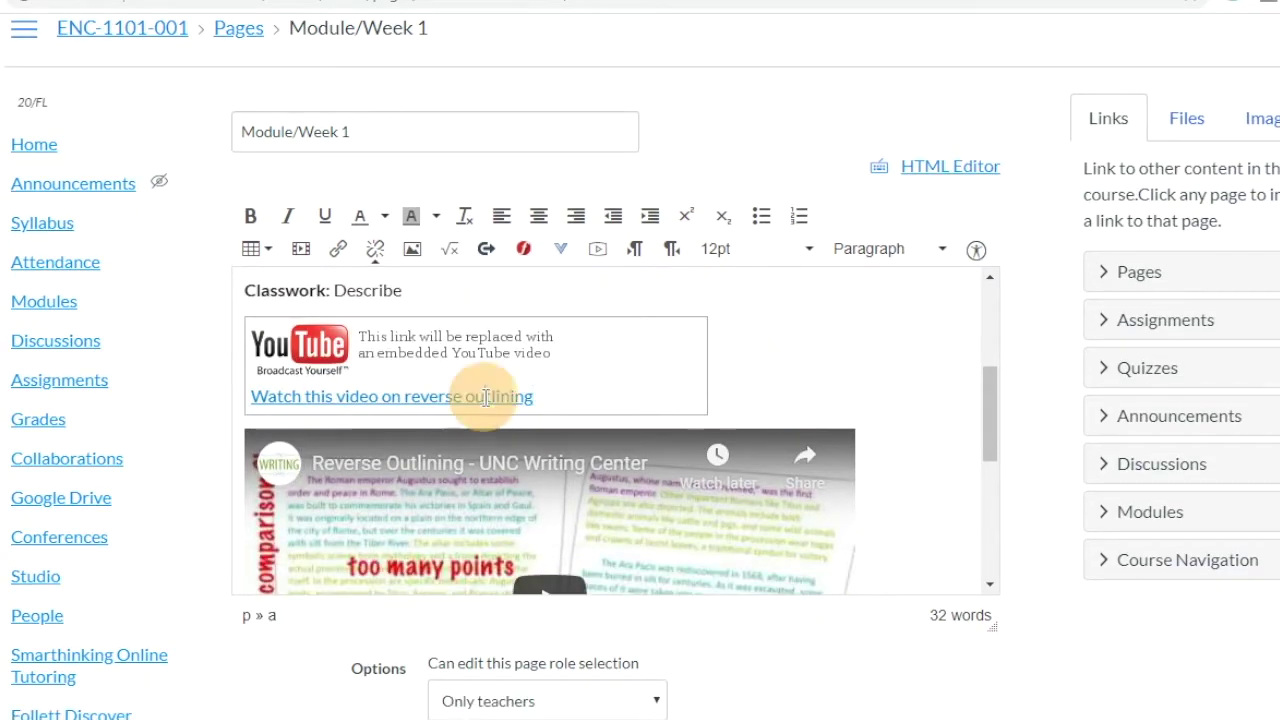
{"action": "triple_click", "coordinate": [486, 397]}
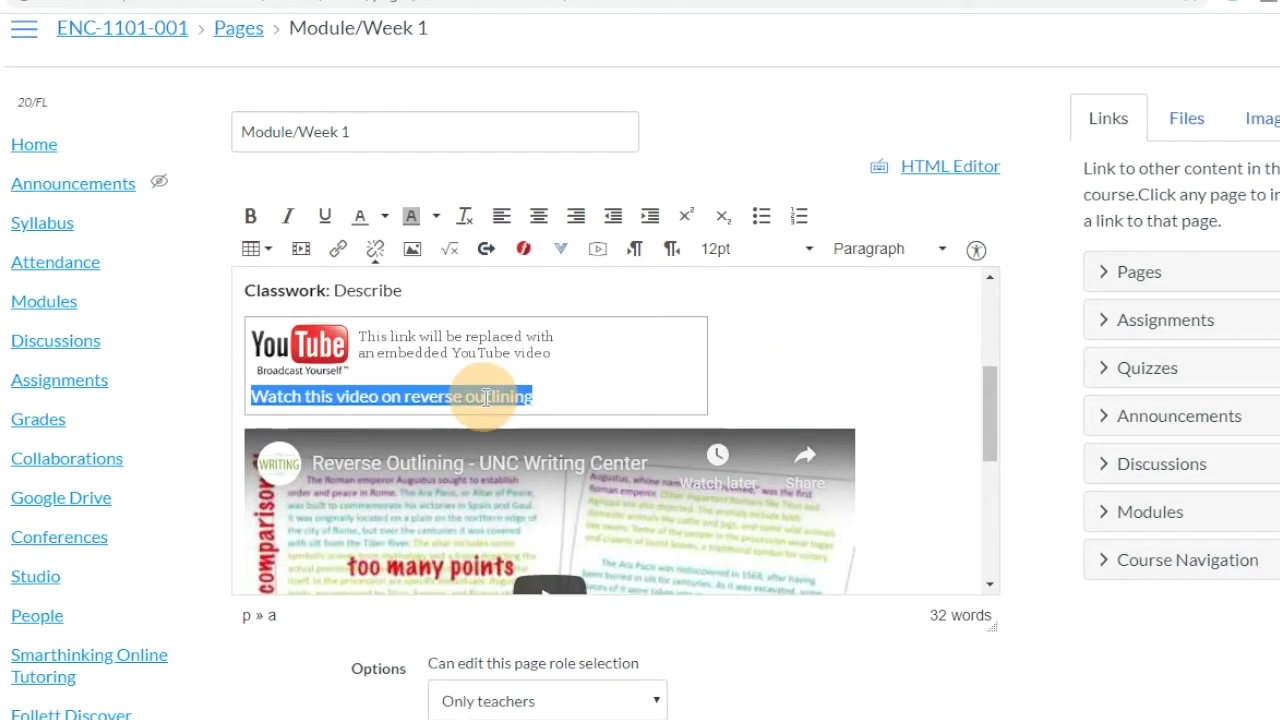
{"action": "left_click", "coordinate": [337, 250]}
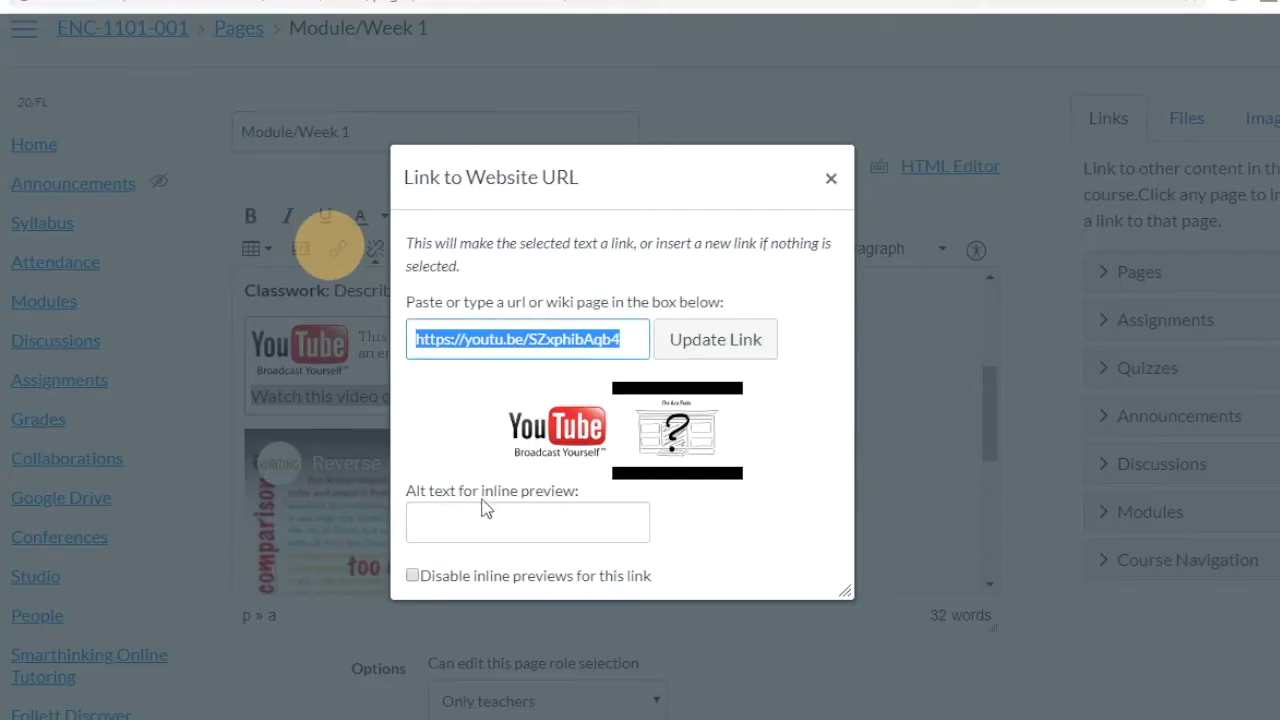
{"action": "left_click", "coordinate": [411, 577]}
{"action": "left_click", "coordinate": [703, 339]}
Step: Save the Module/Week 1 page changes
{"action": "scroll", "coordinate": [825, 470], "scroll_direction": "down", "scroll_amount": 5}
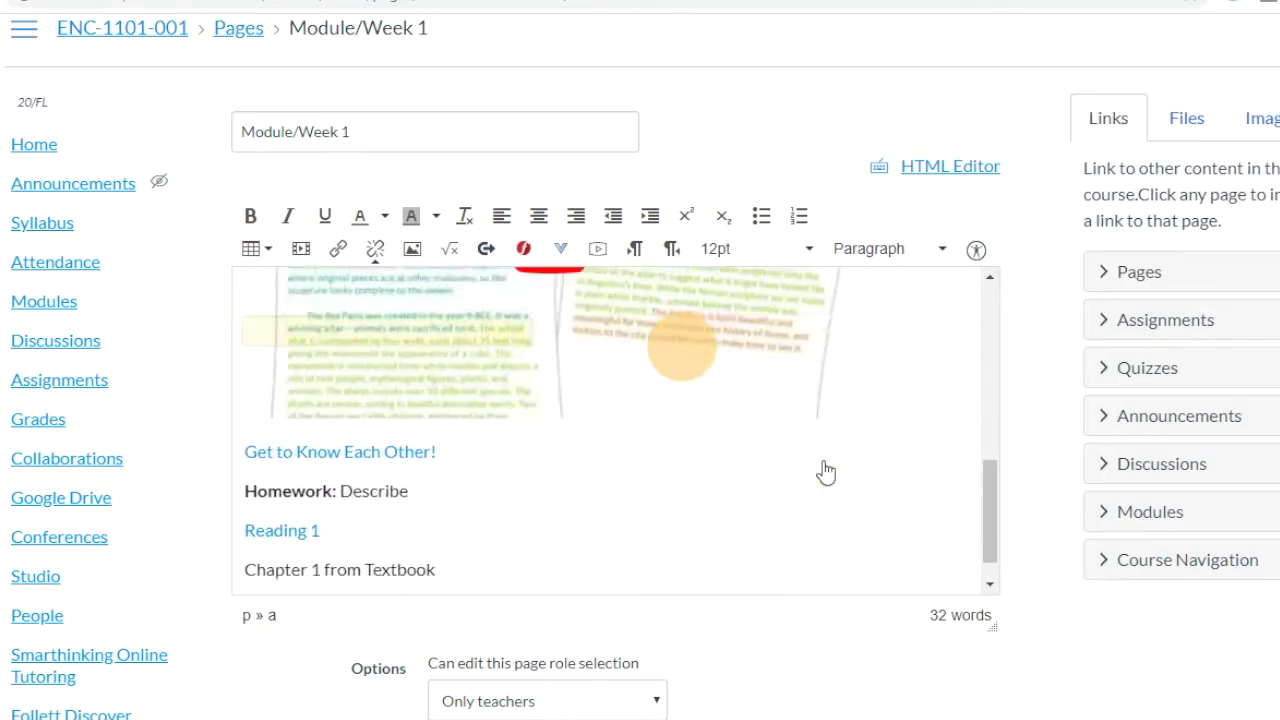
{"action": "scroll", "coordinate": [846, 651], "scroll_direction": "down", "scroll_amount": 3}
{"action": "left_click", "coordinate": [980, 604]}
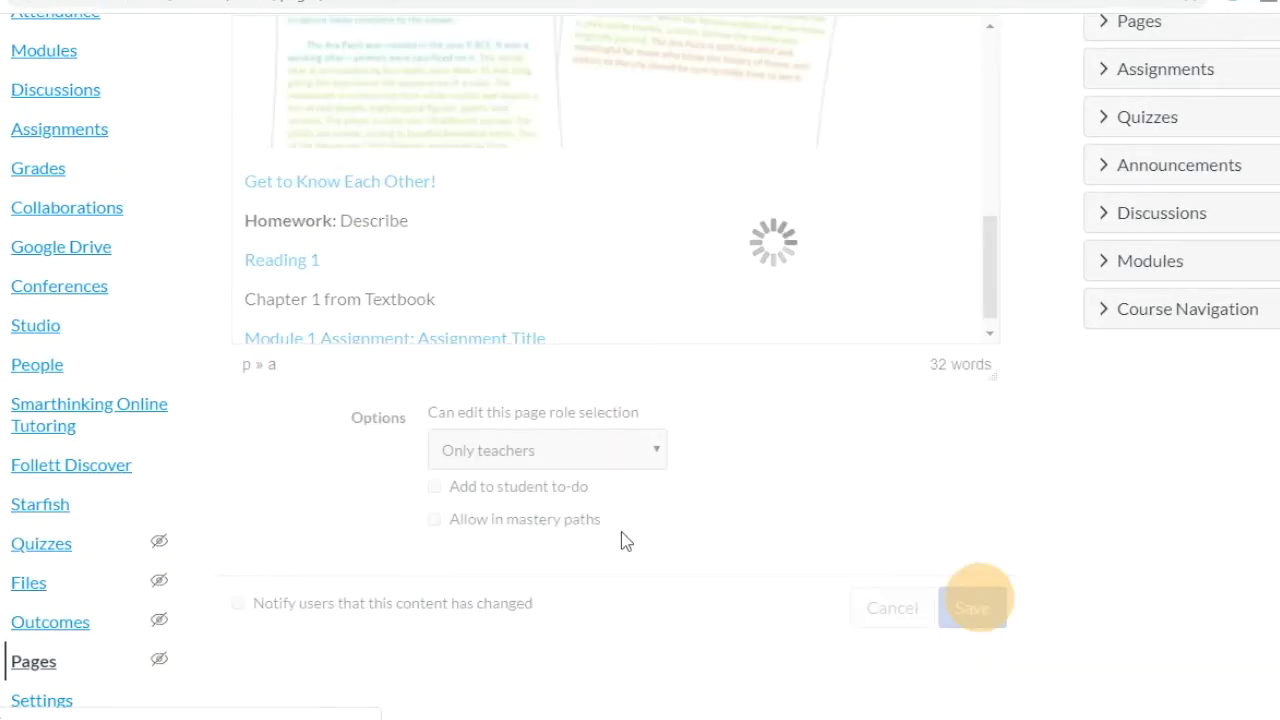
{"action": "scroll", "coordinate": [621, 541], "scroll_direction": "down", "scroll_amount": 5}
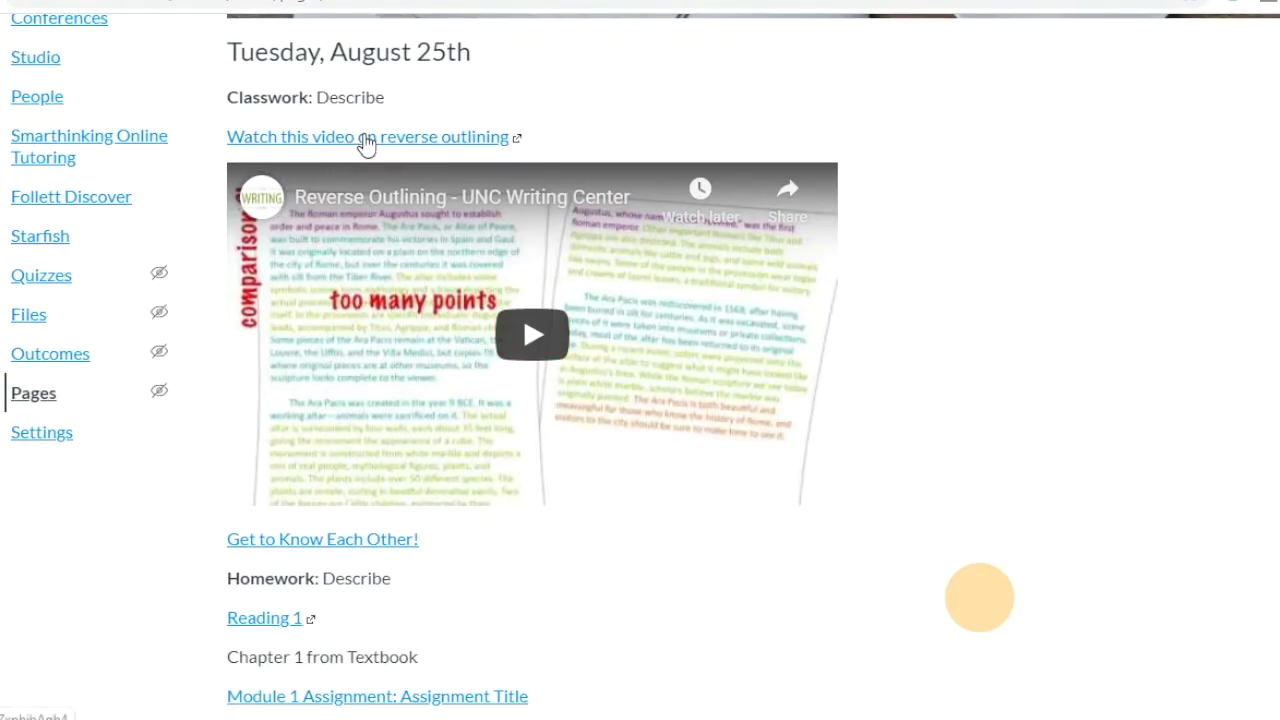
{"action": "scroll", "coordinate": [506, 120], "scroll_direction": "up", "scroll_amount": 2}
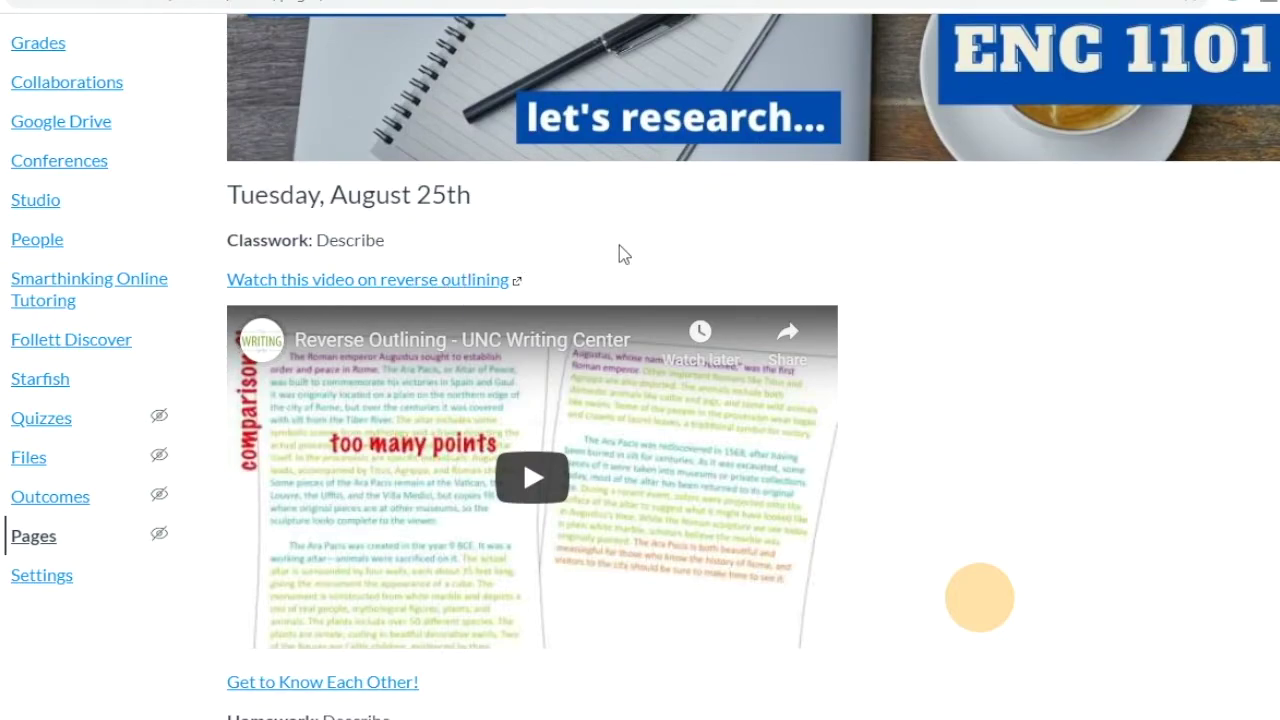
{"action": "scroll", "coordinate": [880, 418], "scroll_direction": "down", "scroll_amount": 1}
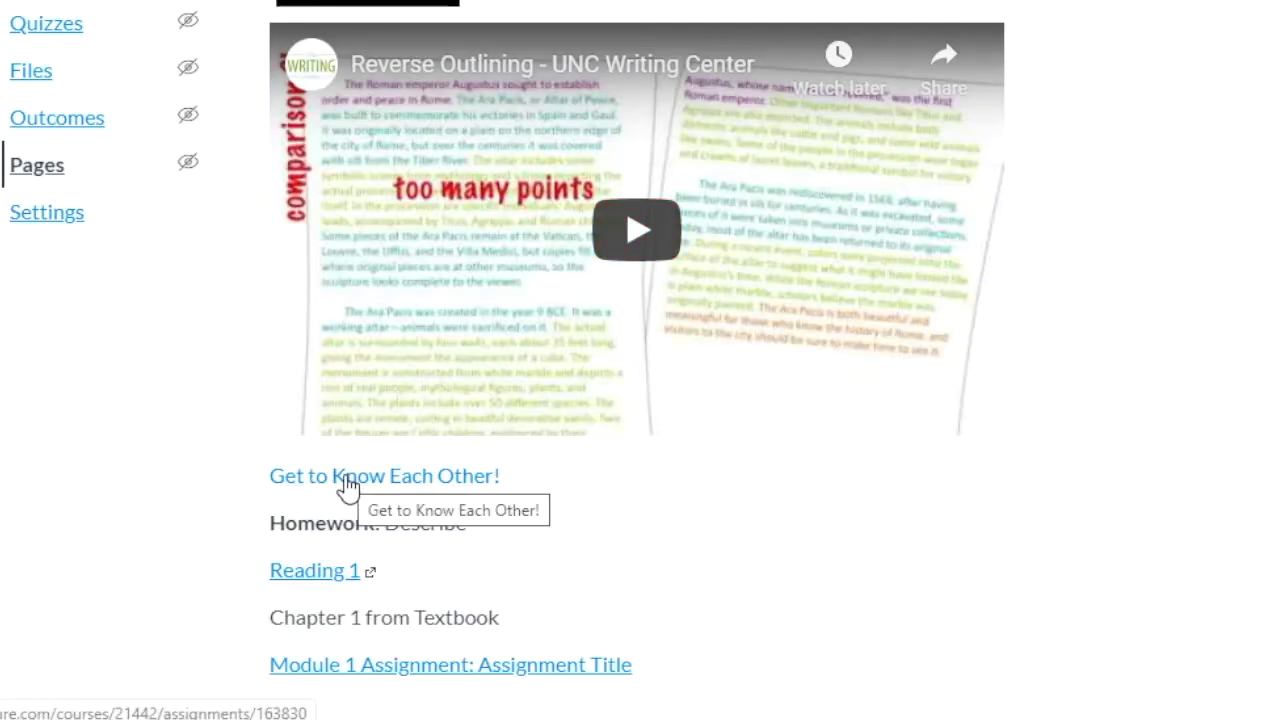
{"action": "left_click", "coordinate": [303, 570]}
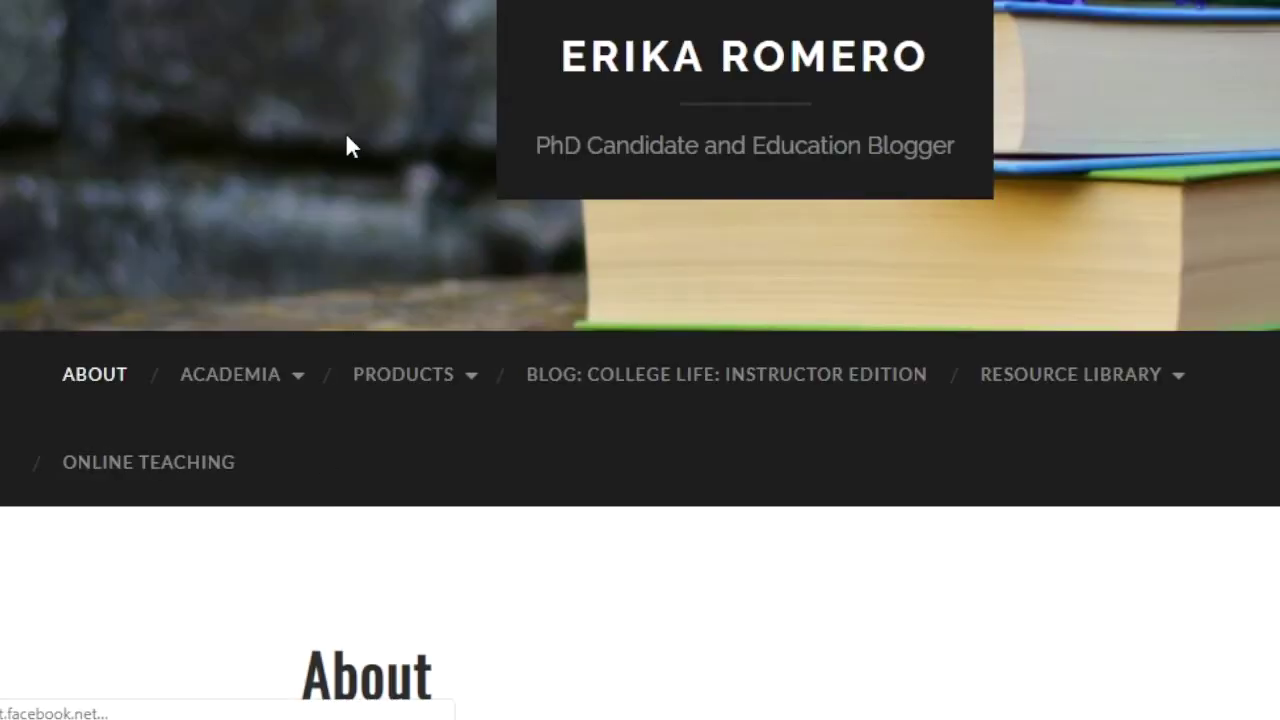
{"action": "key", "text": "ctrl+w"}
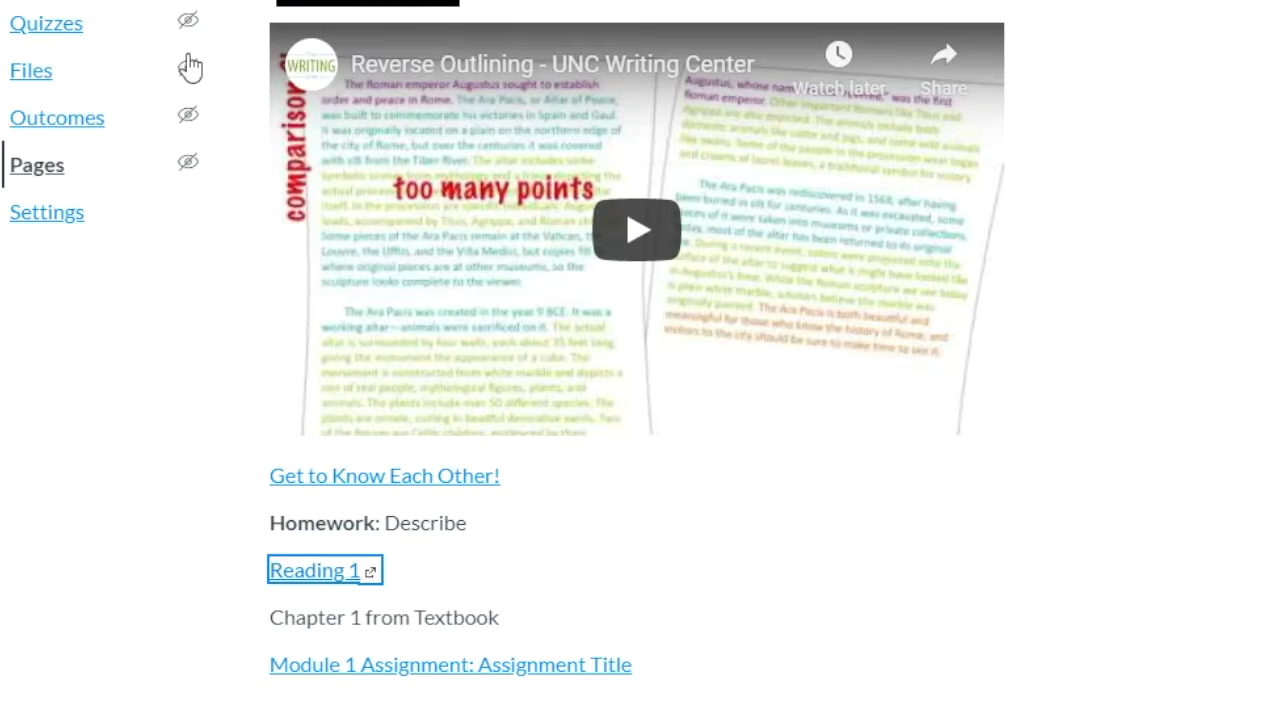
Step: Open the 'Module 1 Assignment: Assignment Title' link, then go back to the Module/Week 1 page
{"action": "left_click", "coordinate": [408, 665]}
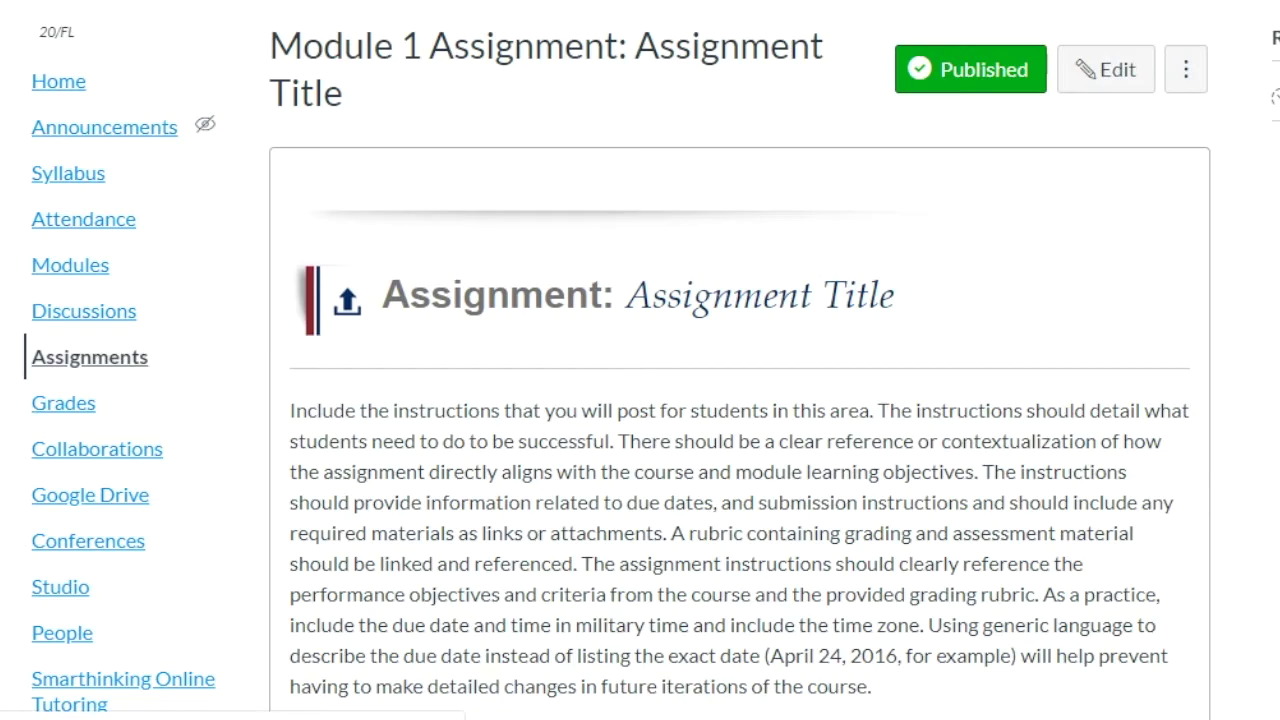
{"action": "key", "text": "alt+Left"}
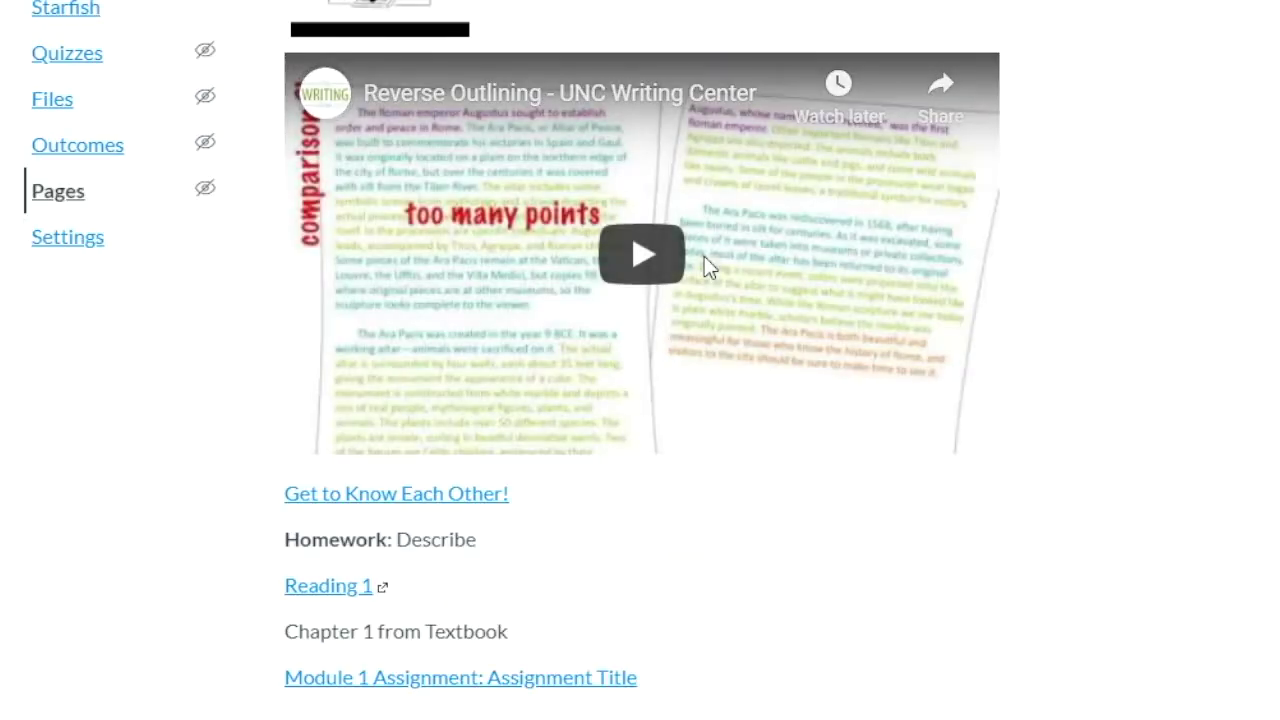
{"action": "scroll", "coordinate": [704, 257], "scroll_direction": "up", "scroll_amount": 6}
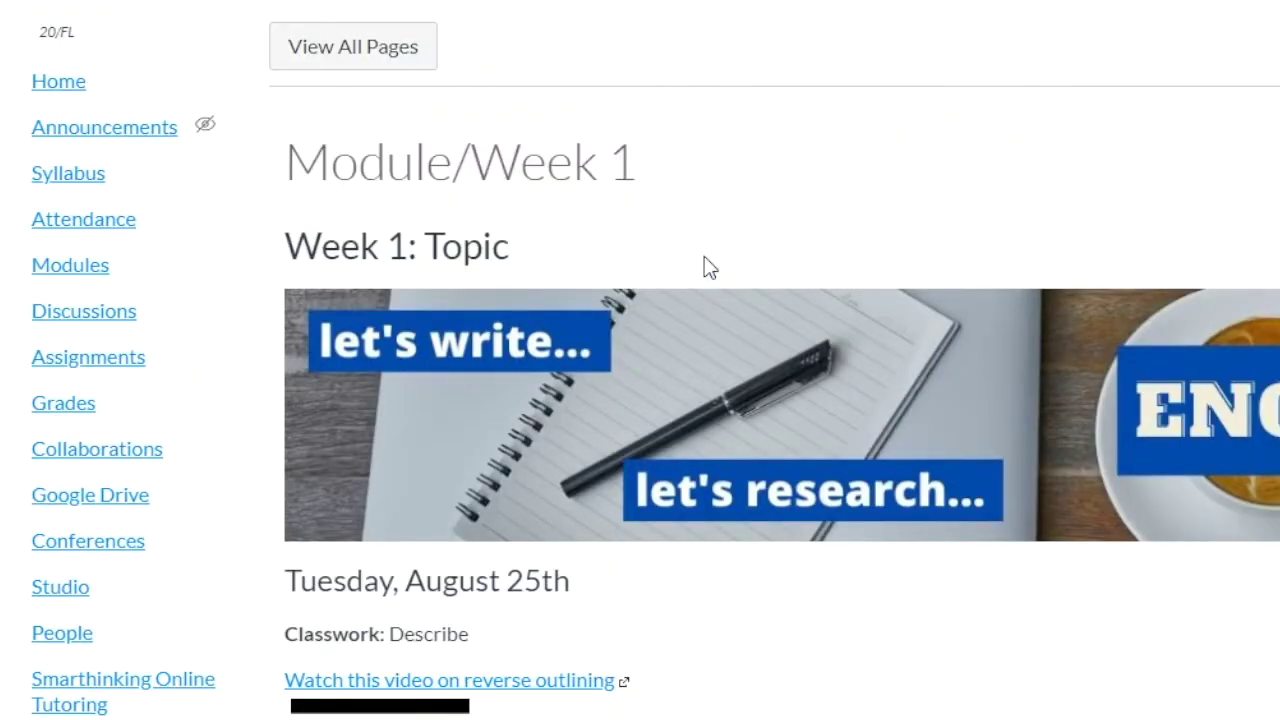
Step: In the all-pages list, publish the Module/Week 1 page
{"action": "left_click", "coordinate": [361, 45]}
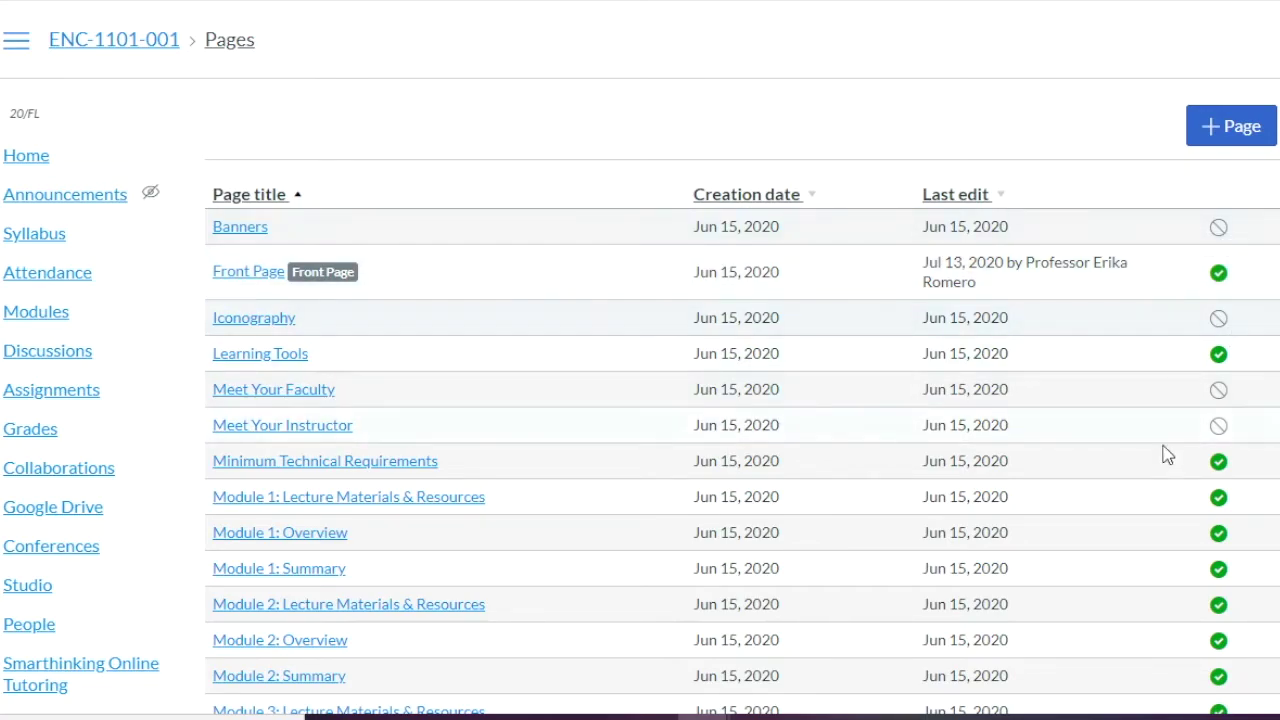
{"action": "scroll", "coordinate": [1163, 453], "scroll_direction": "down", "scroll_amount": 9}
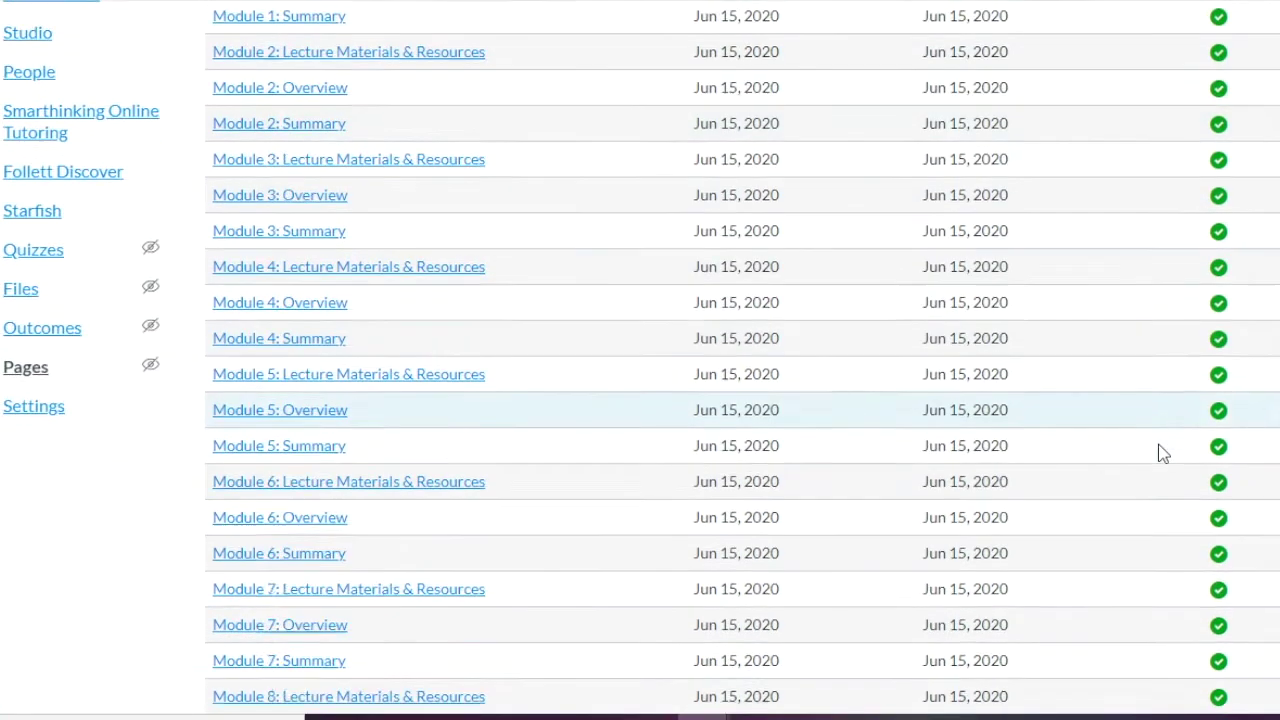
{"action": "scroll", "coordinate": [1163, 453], "scroll_direction": "down", "scroll_amount": 10}
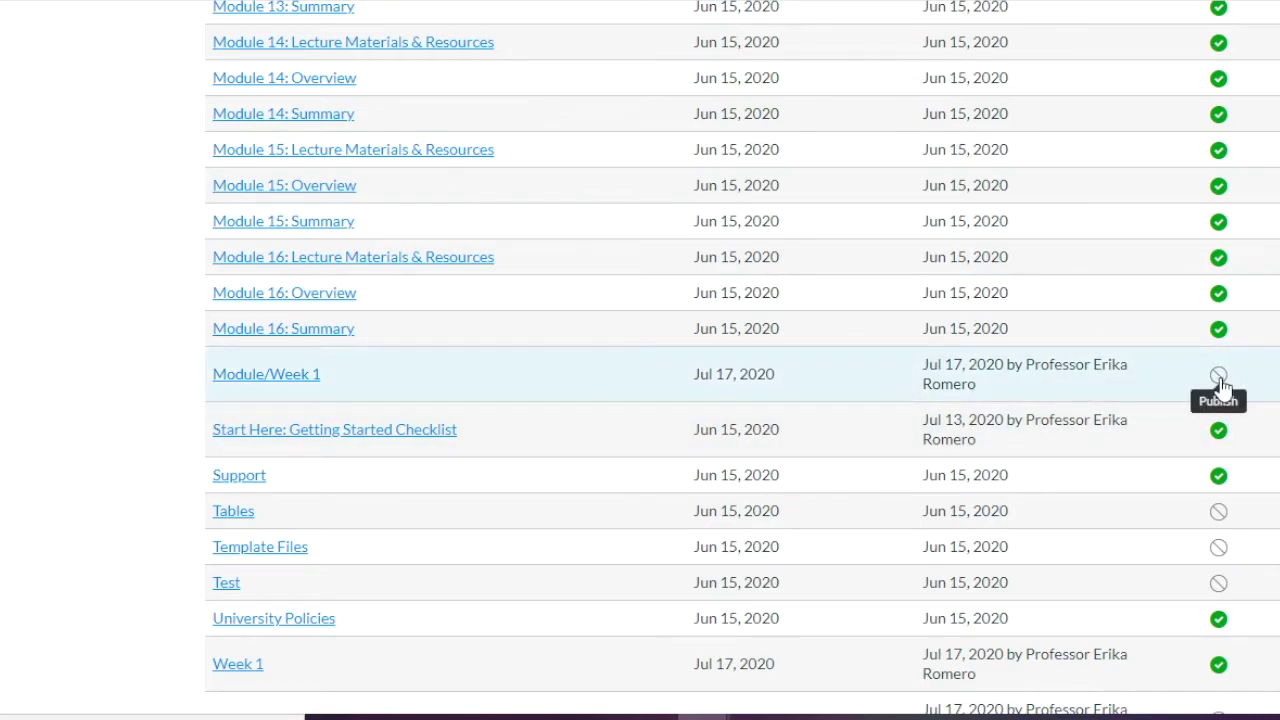
{"action": "left_click", "coordinate": [1218, 375]}
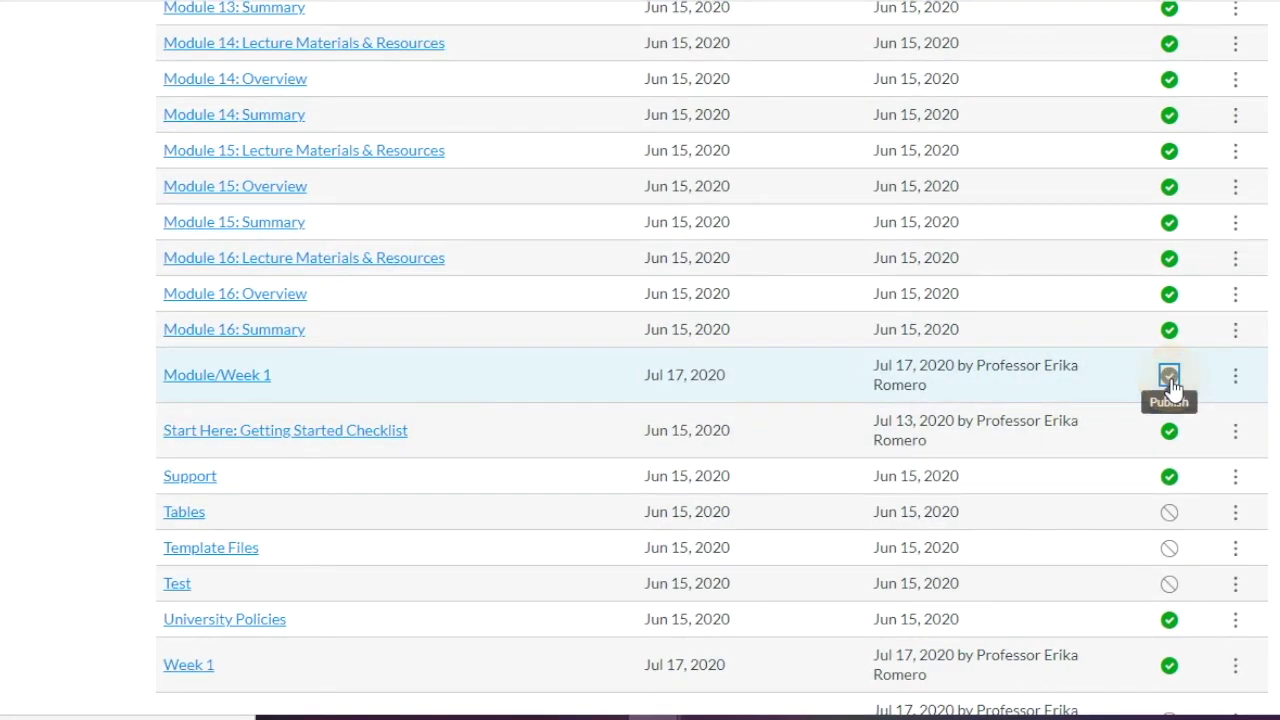
{"action": "left_click", "coordinate": [1236, 382]}
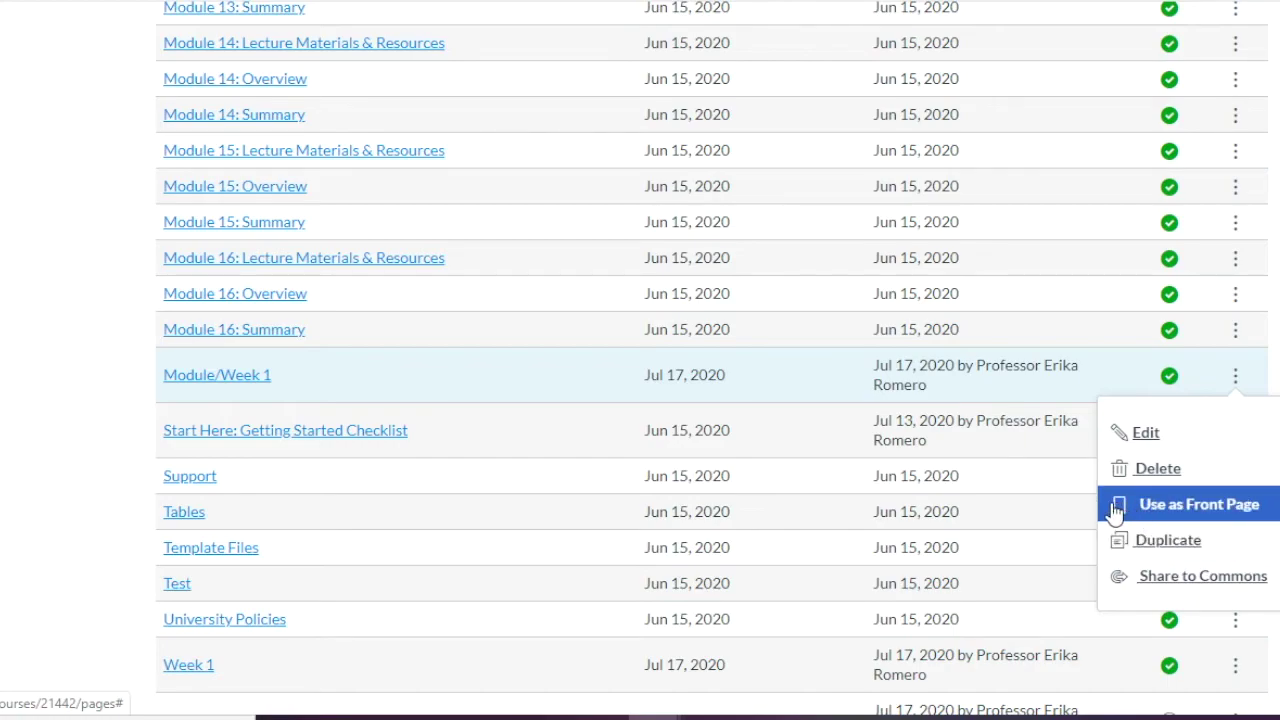
Step: Use Module/Week 1 as the course front page and review it on the course Home page
{"action": "left_click", "coordinate": [1177, 508]}
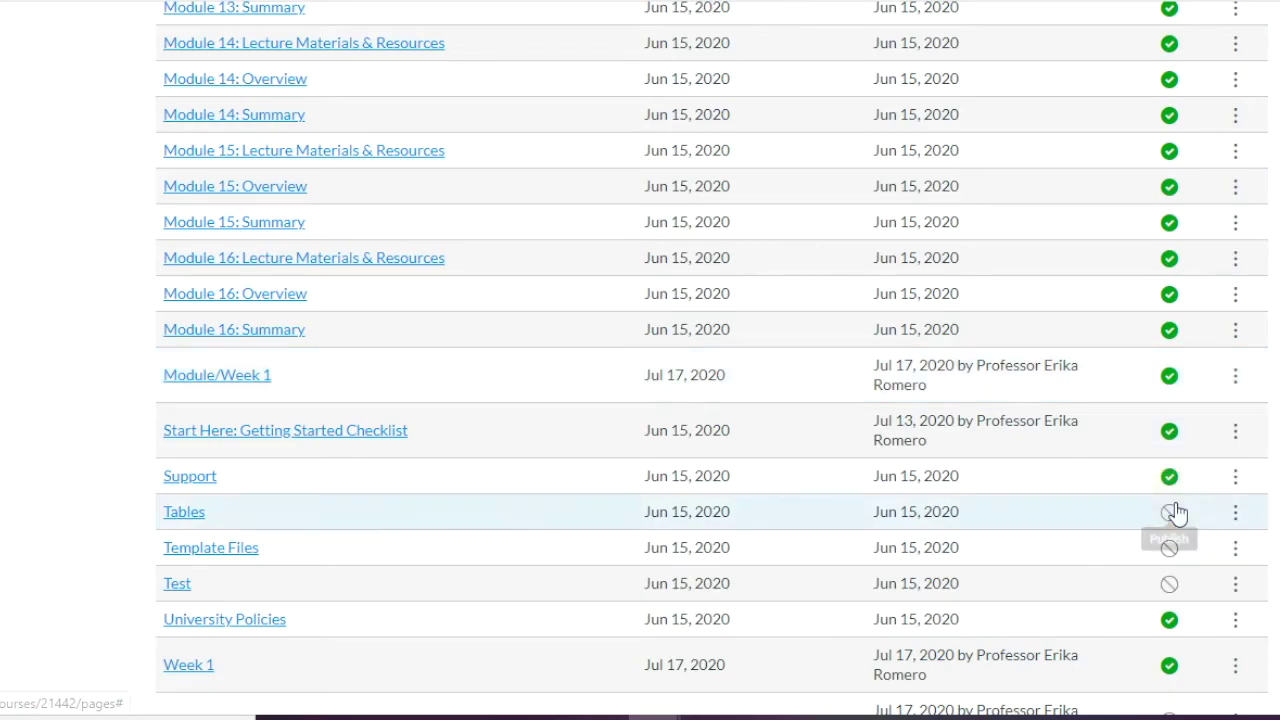
{"action": "scroll", "coordinate": [436, 343], "scroll_direction": "up", "scroll_amount": 7}
{"action": "scroll", "coordinate": [436, 343], "scroll_direction": "up", "scroll_amount": 10}
{"action": "left_click", "coordinate": [42, 158]}
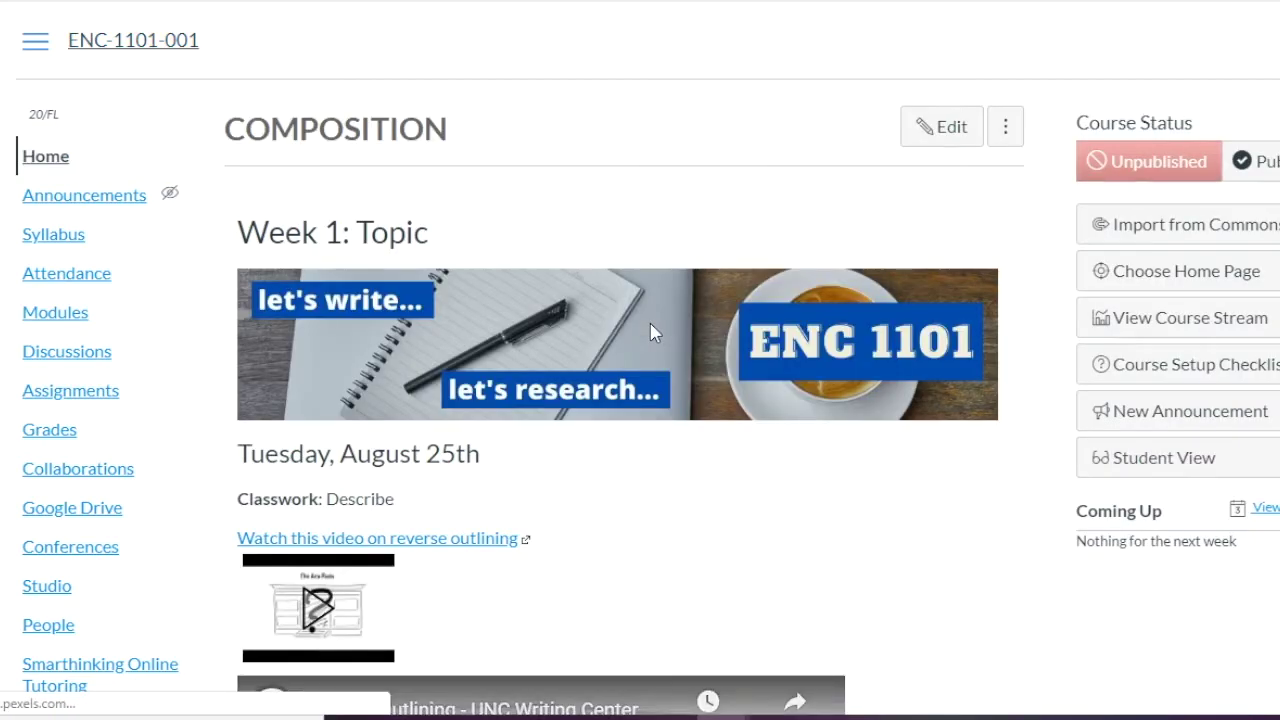
{"action": "scroll", "coordinate": [654, 323], "scroll_direction": "down", "scroll_amount": 4}
{"action": "scroll", "coordinate": [654, 323], "scroll_direction": "up", "scroll_amount": 4}
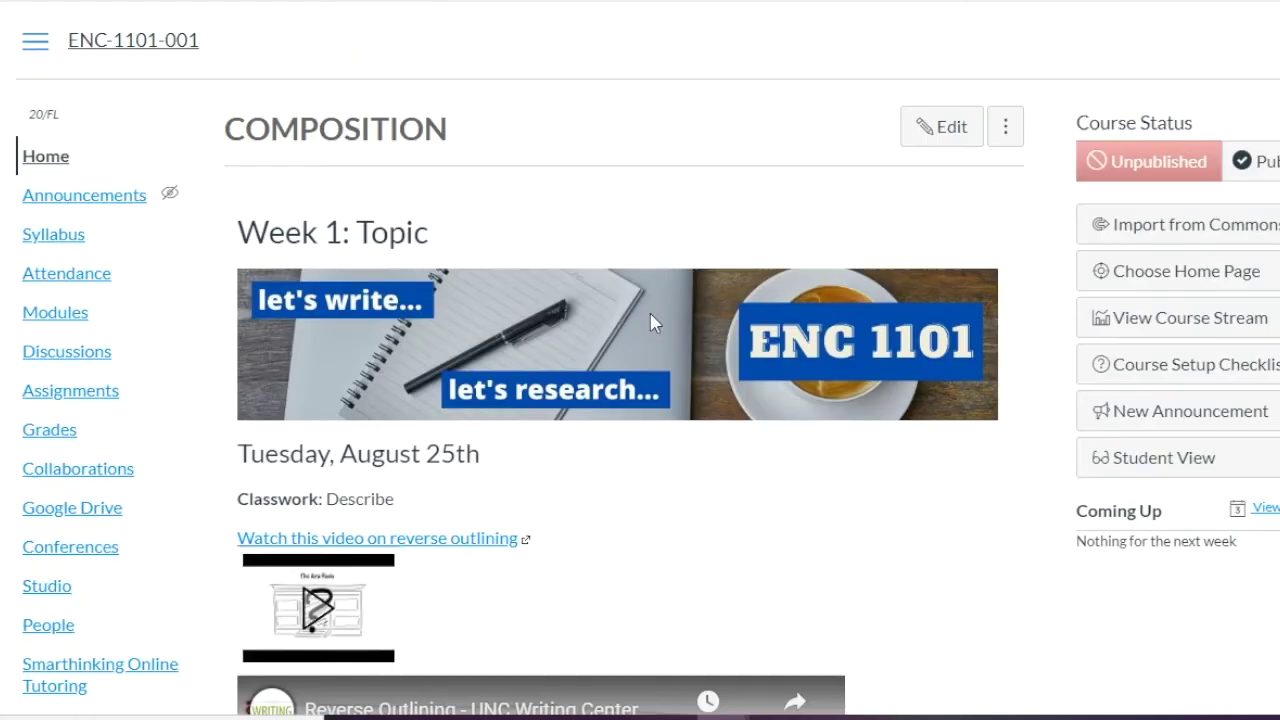
{"action": "scroll", "coordinate": [1020, 408], "scroll_direction": "down", "scroll_amount": 5}
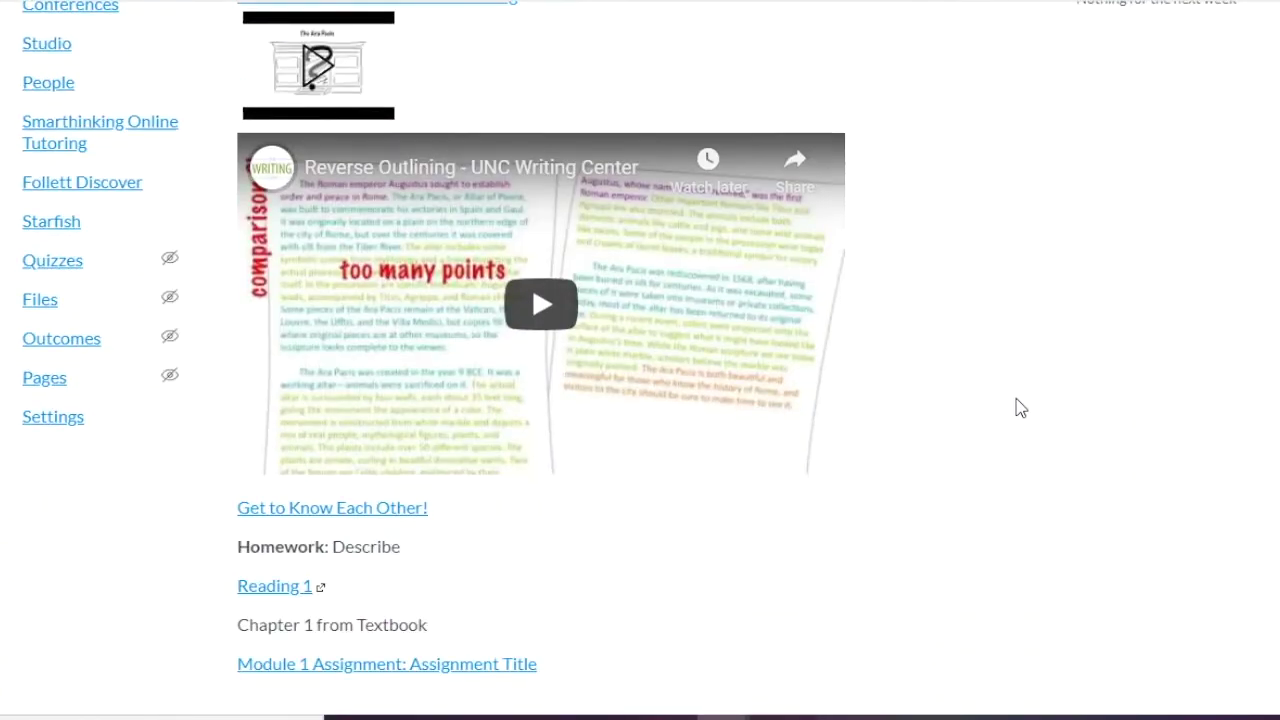
{"action": "scroll", "coordinate": [1020, 408], "scroll_direction": "up", "scroll_amount": 5}
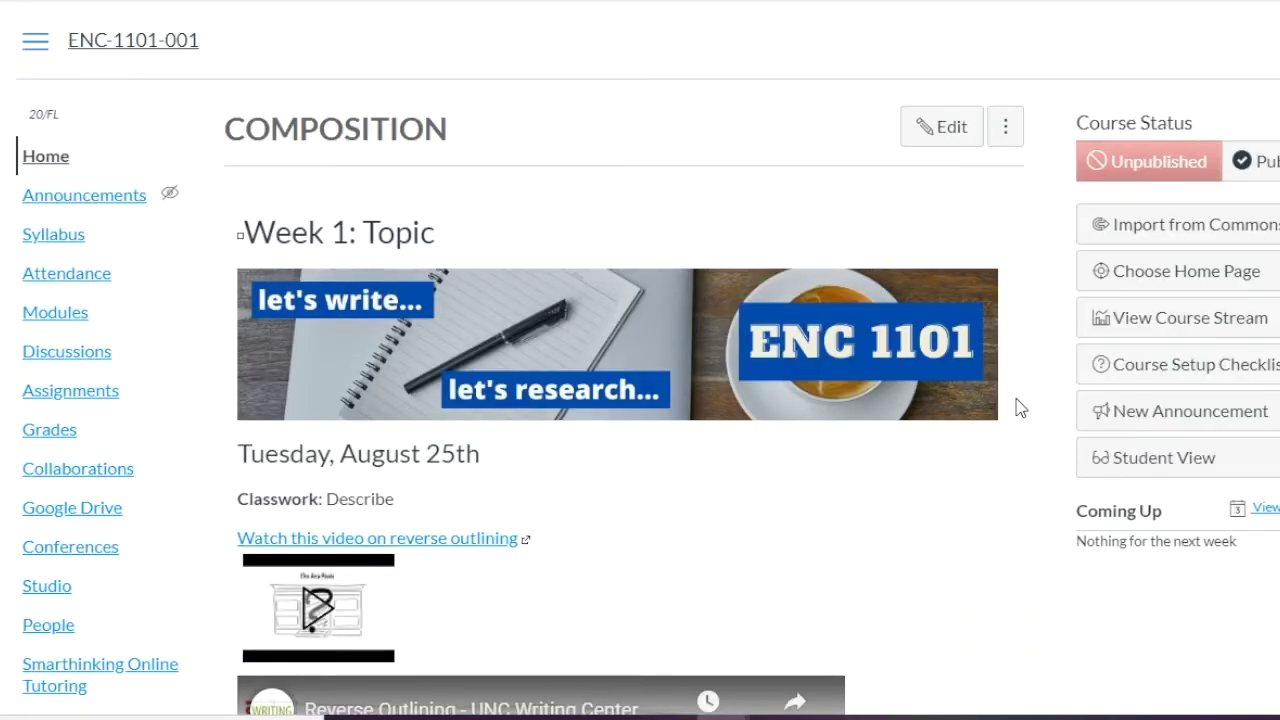
{"action": "scroll", "coordinate": [280, 492], "scroll_direction": "down", "scroll_amount": 3}
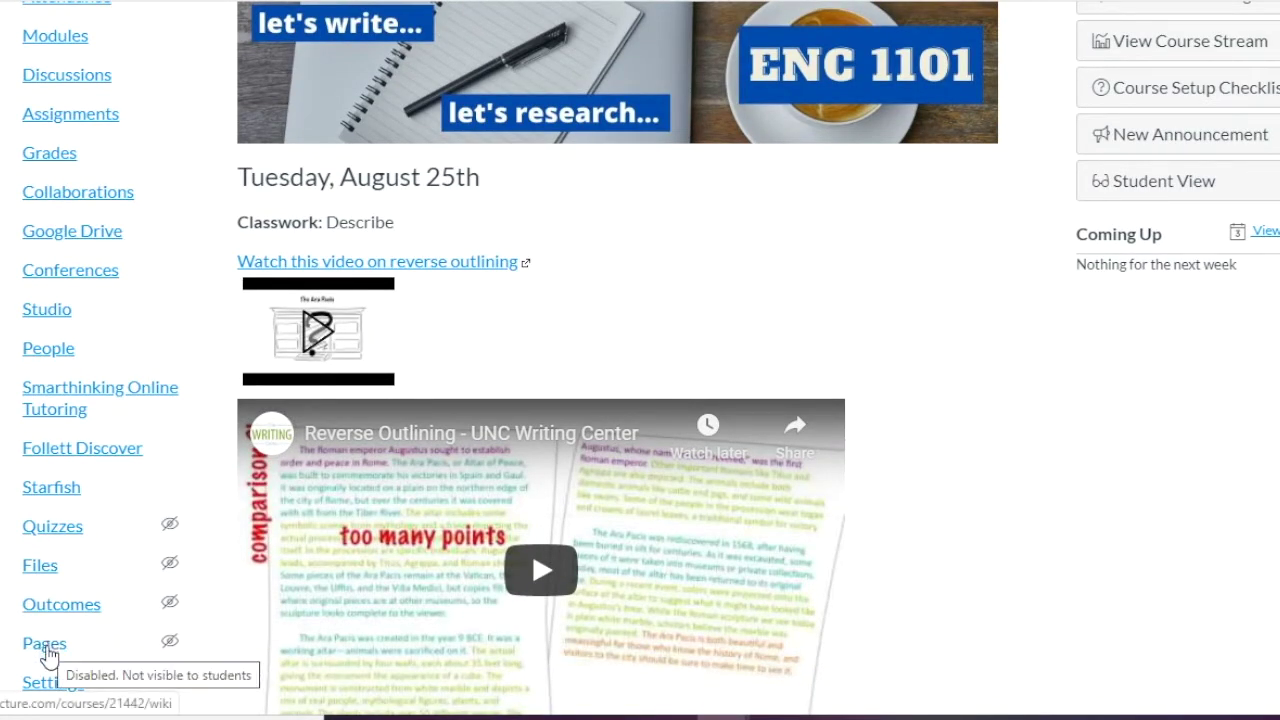
{"action": "scroll", "coordinate": [936, 412], "scroll_direction": "up", "scroll_amount": 3}
Step: Set the original Front Page back as the course home page
{"action": "left_click", "coordinate": [1179, 278]}
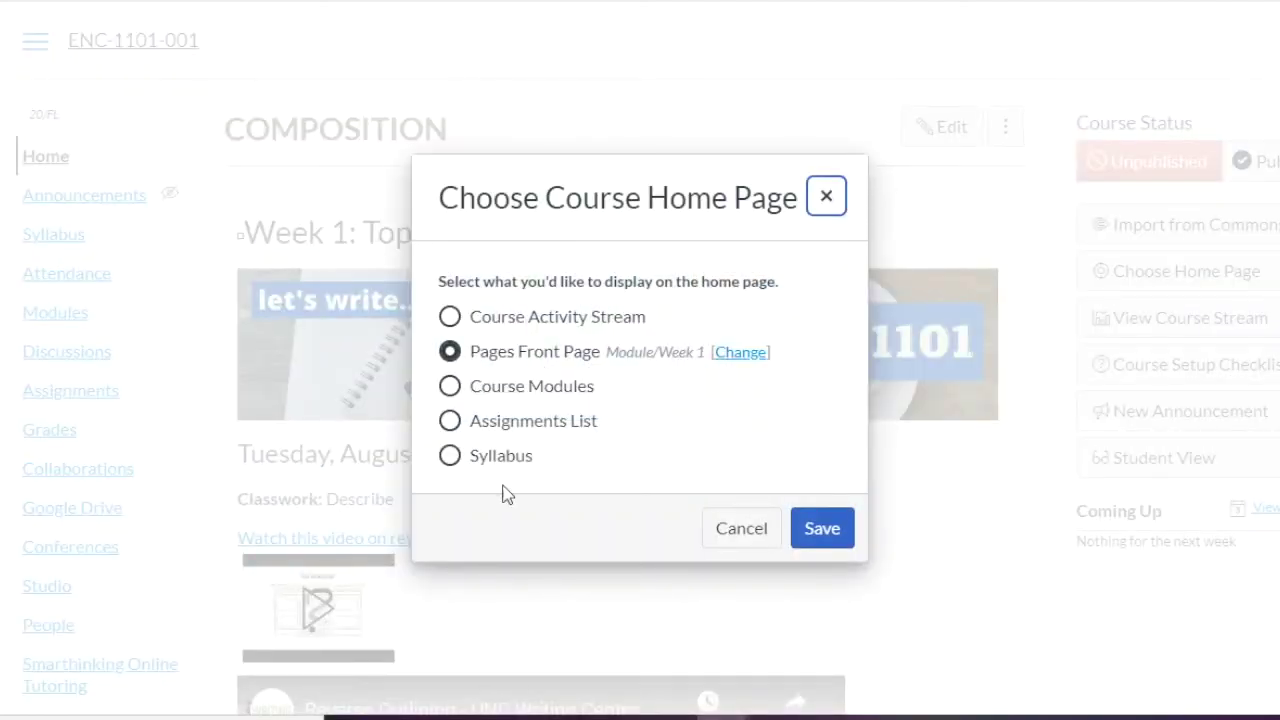
{"action": "left_click", "coordinate": [752, 359]}
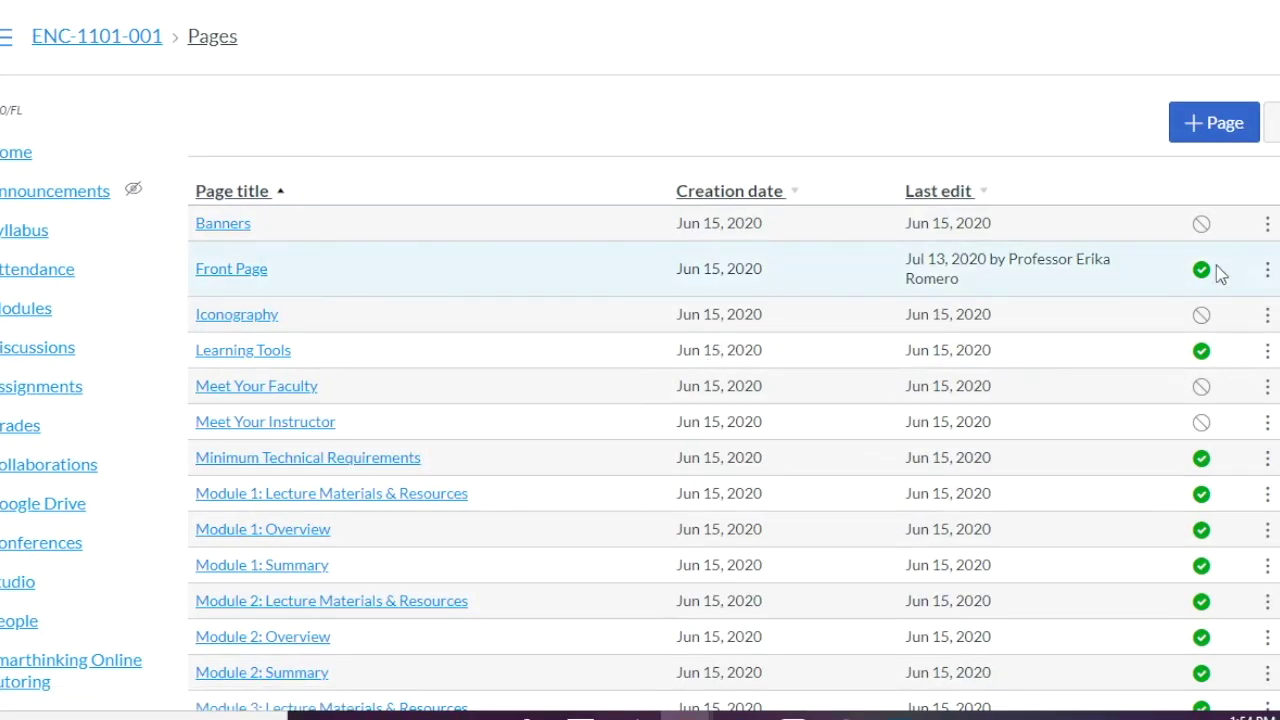
{"action": "left_click", "coordinate": [1267, 272]}
{"action": "left_click", "coordinate": [1205, 408]}
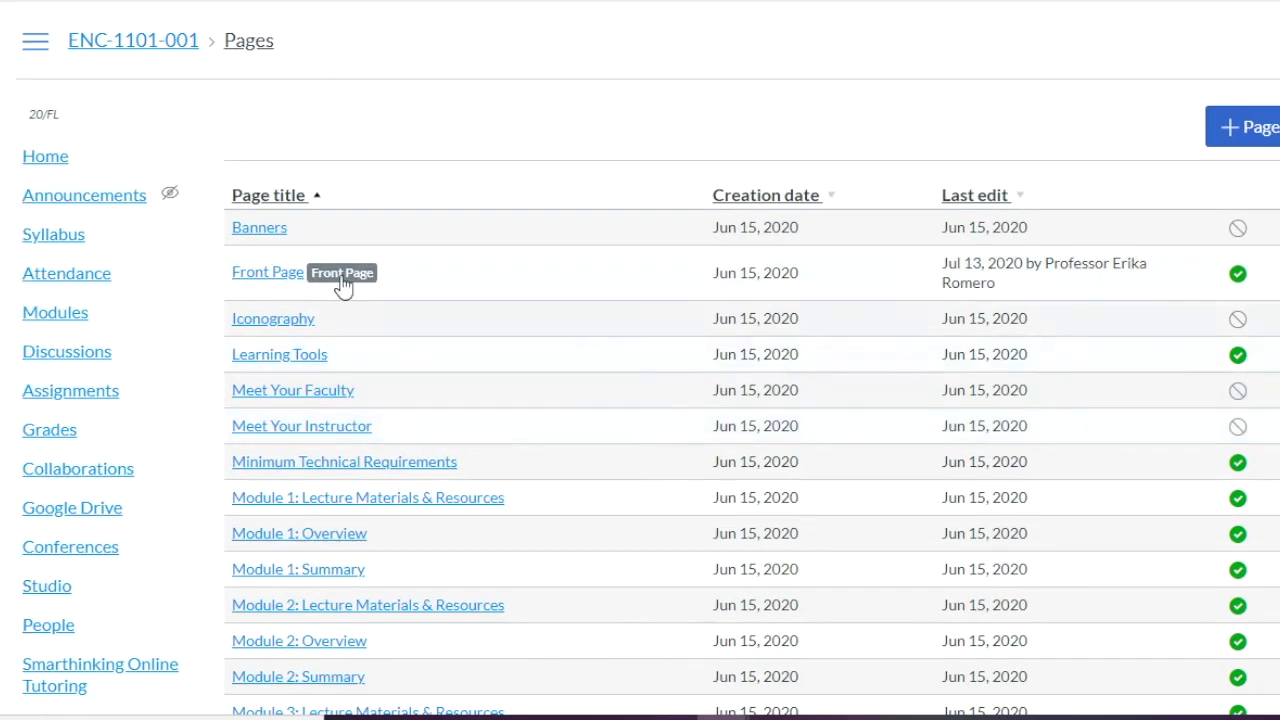
Step: Open the Start Here: Getting Started Checklist from the course Home page's START HERE image
{"action": "left_click", "coordinate": [47, 168]}
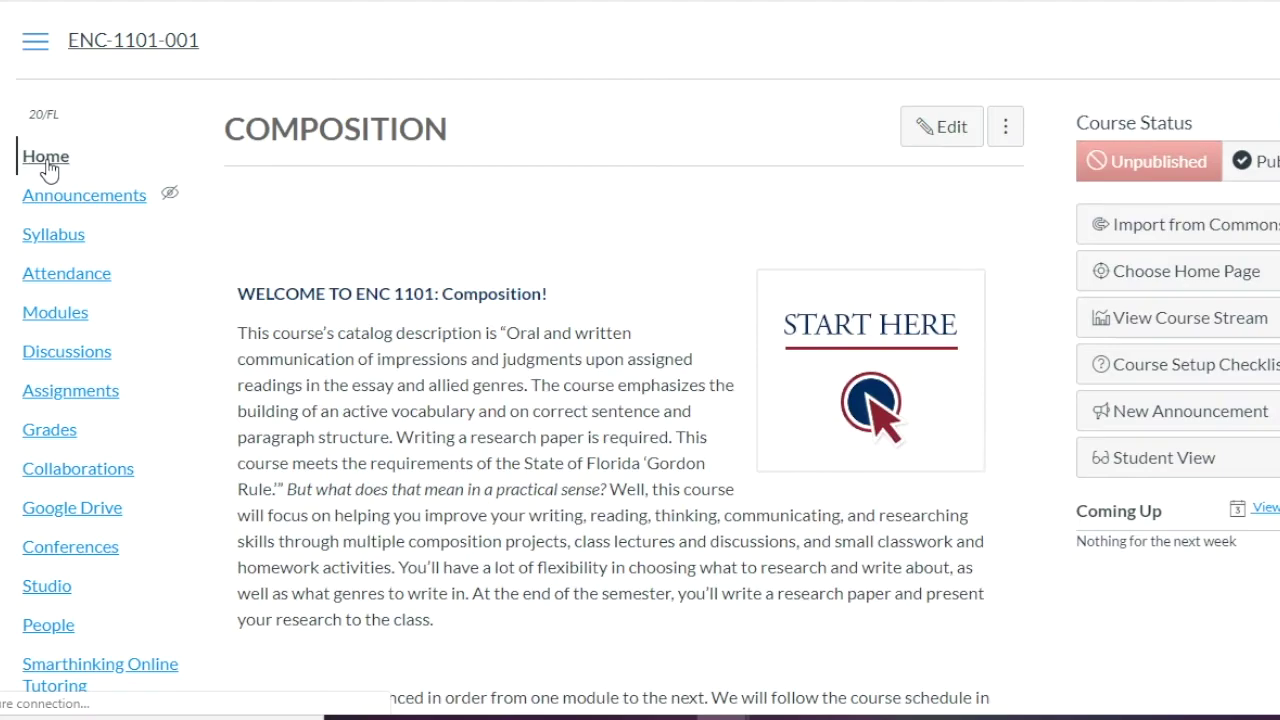
{"action": "scroll", "coordinate": [441, 341], "scroll_direction": "down", "scroll_amount": 5}
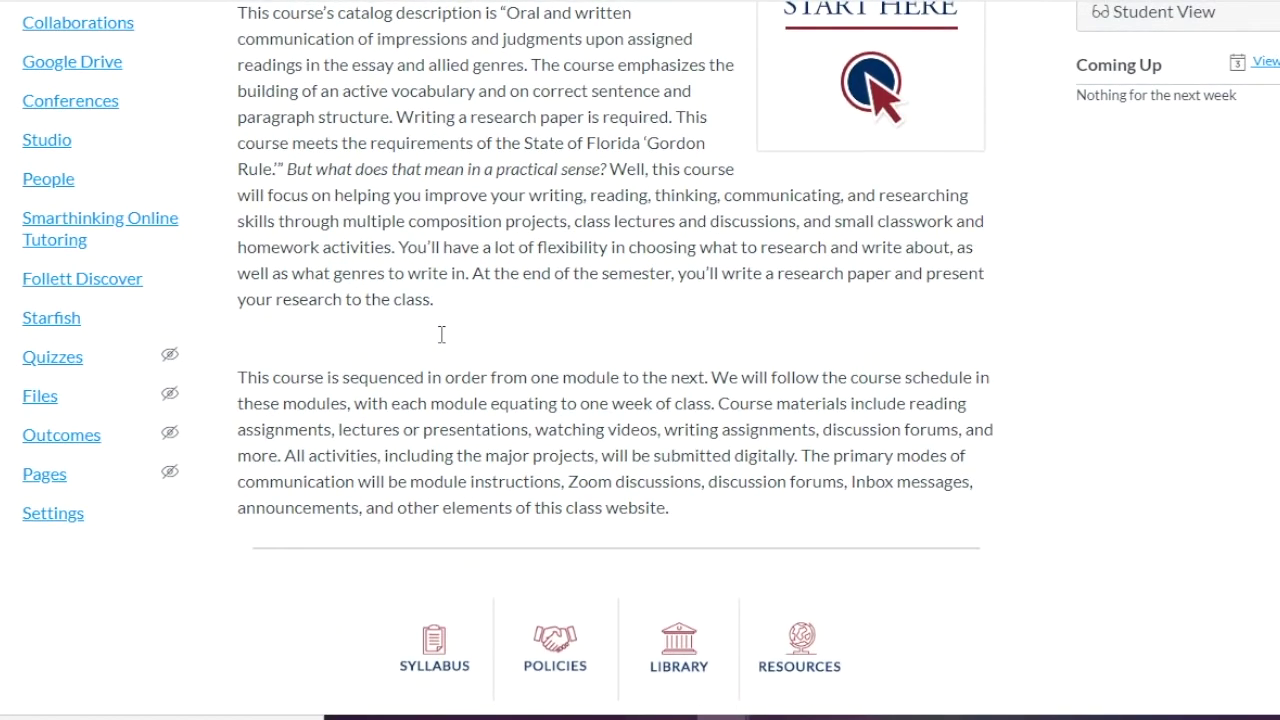
{"action": "scroll", "coordinate": [441, 335], "scroll_direction": "up", "scroll_amount": 1}
{"action": "scroll", "coordinate": [413, 400], "scroll_direction": "up", "scroll_amount": 1}
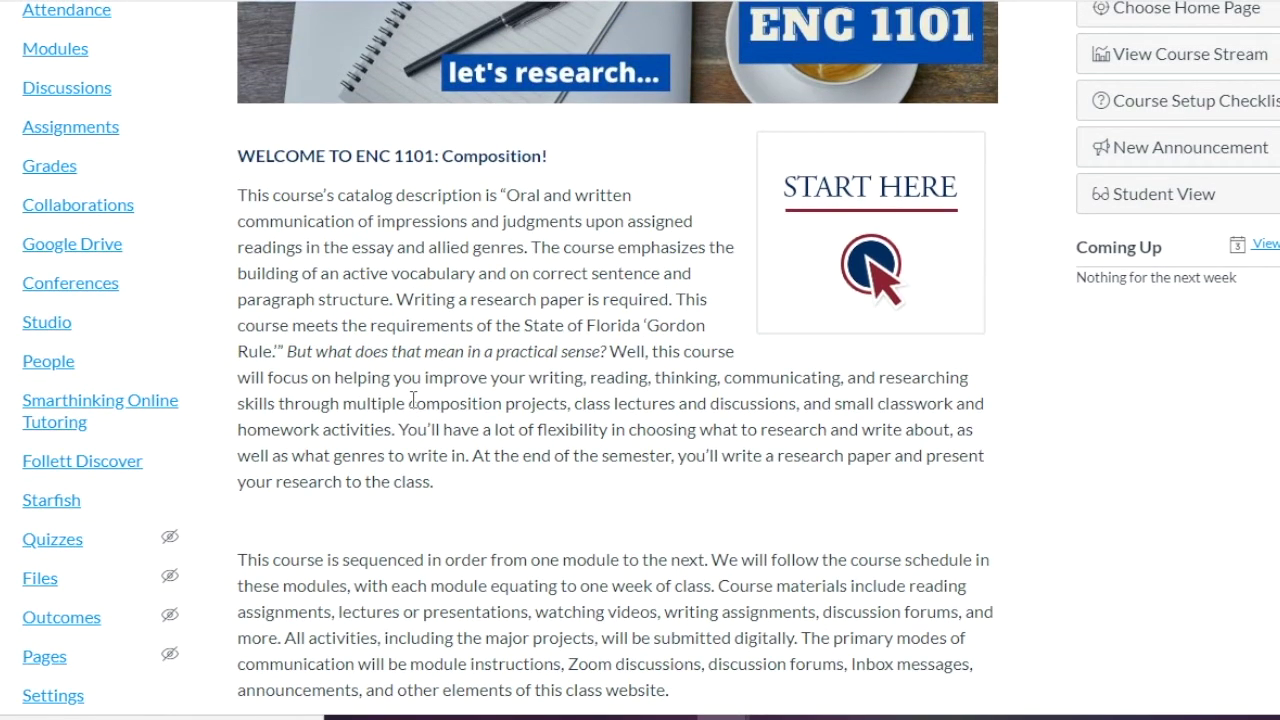
{"action": "scroll", "coordinate": [413, 400], "scroll_direction": "up", "scroll_amount": 1}
{"action": "mouse_move", "coordinate": [808, 357]}
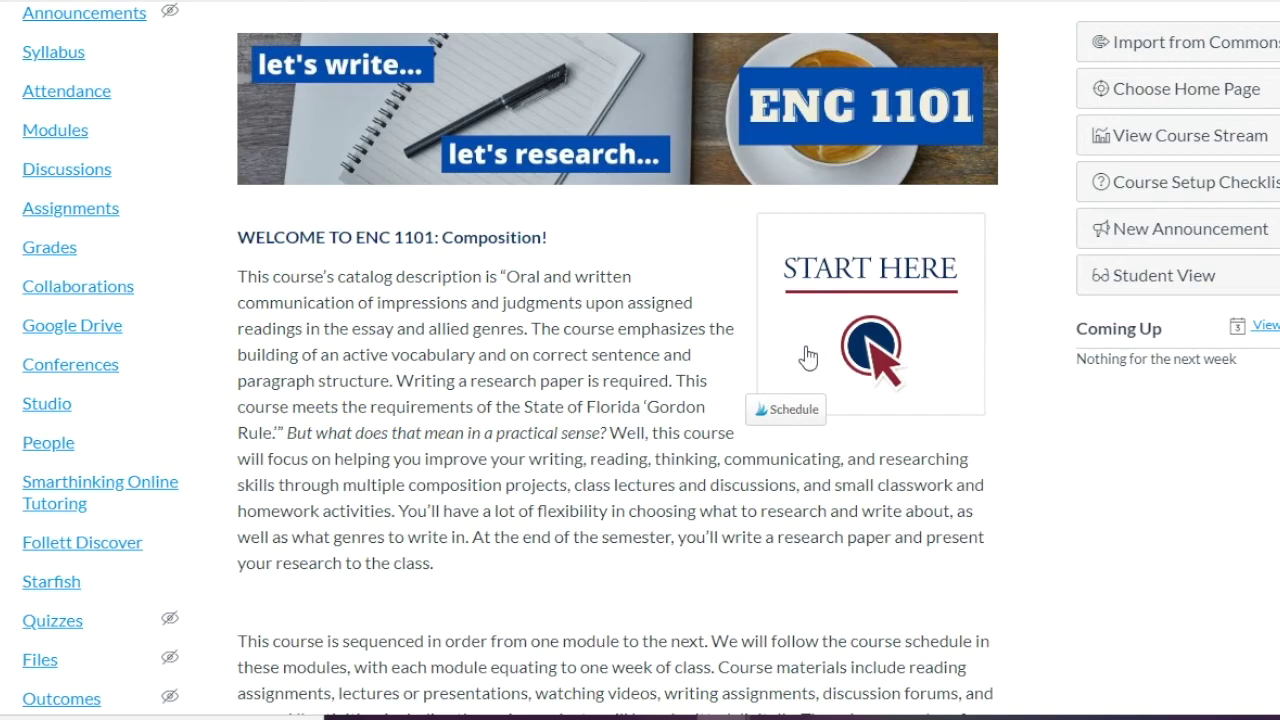
{"action": "left_click", "coordinate": [852, 305]}
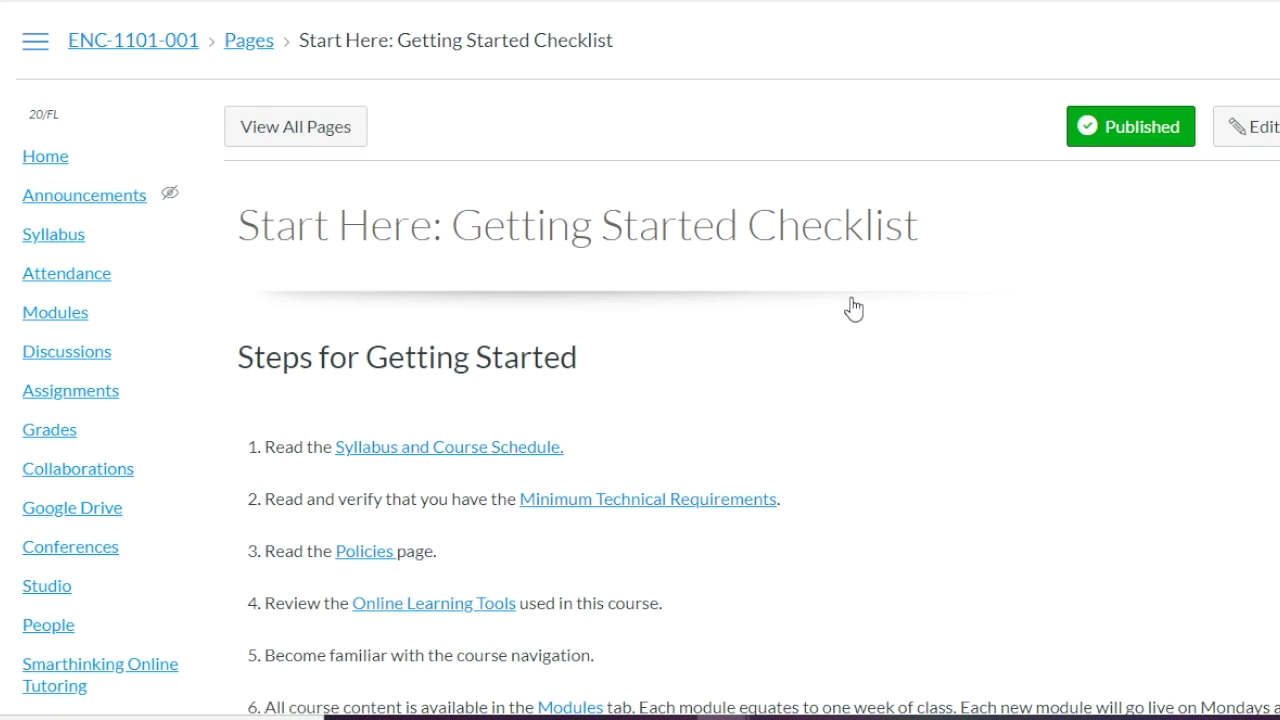
Step: Look over the Getting Started Checklist, then go to the course Discussions list
{"action": "scroll", "coordinate": [852, 307], "scroll_direction": "down", "scroll_amount": 3}
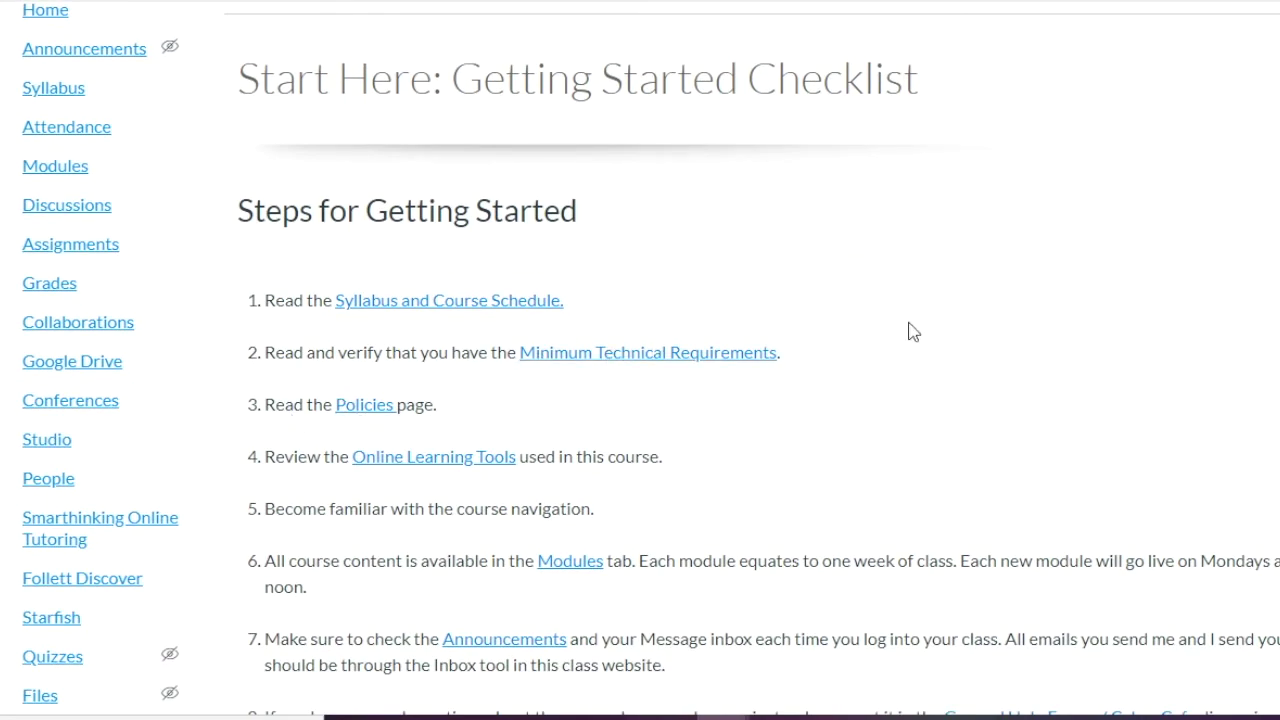
{"action": "scroll", "coordinate": [913, 332], "scroll_direction": "up", "scroll_amount": 3}
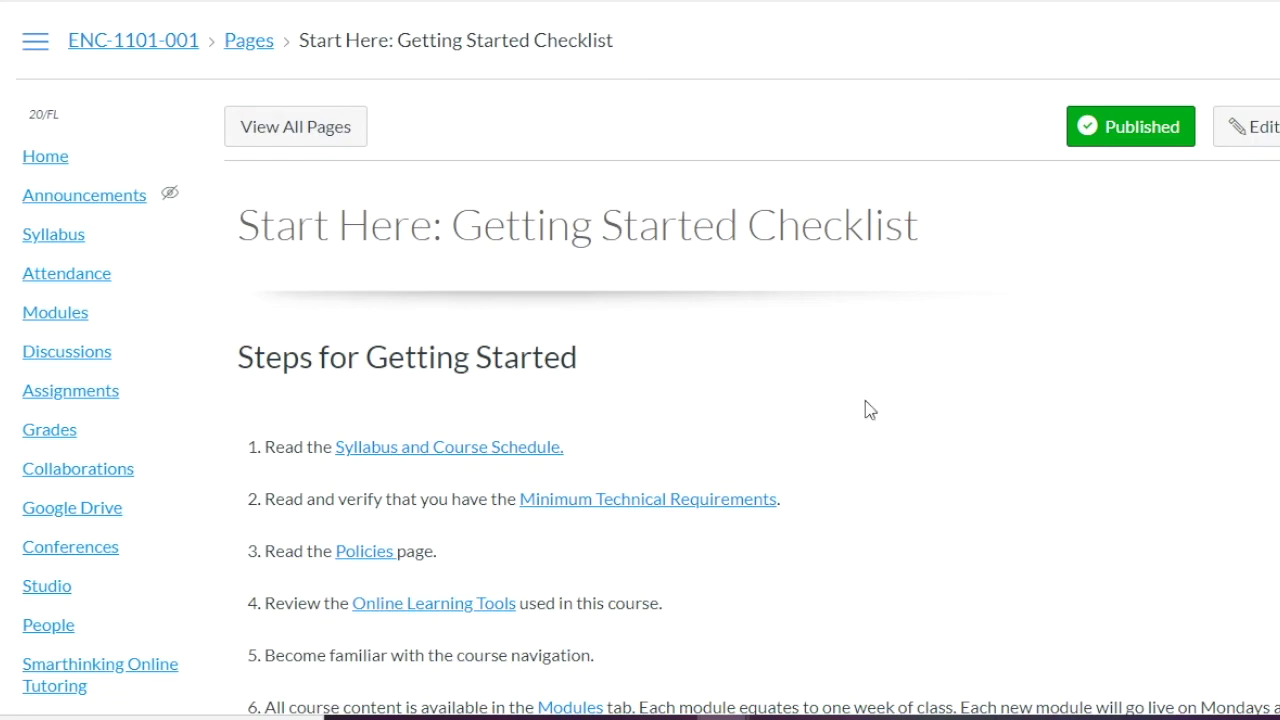
{"action": "left_click", "coordinate": [60, 355]}
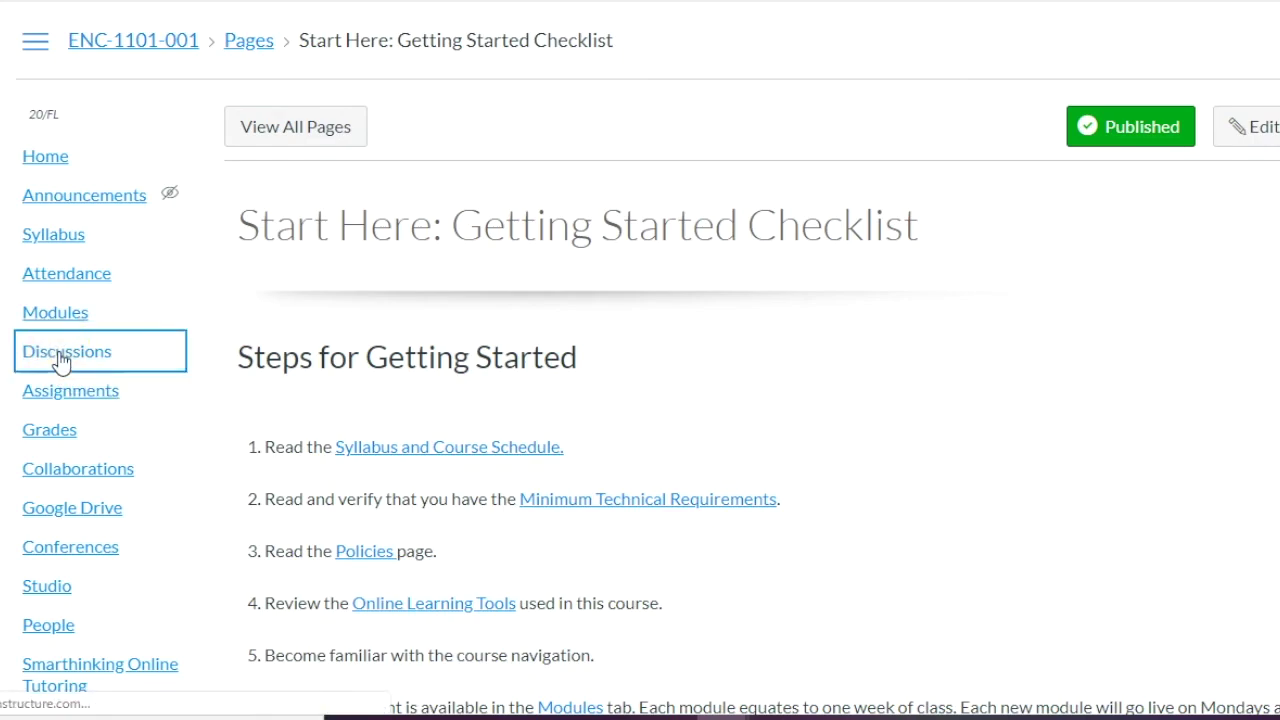